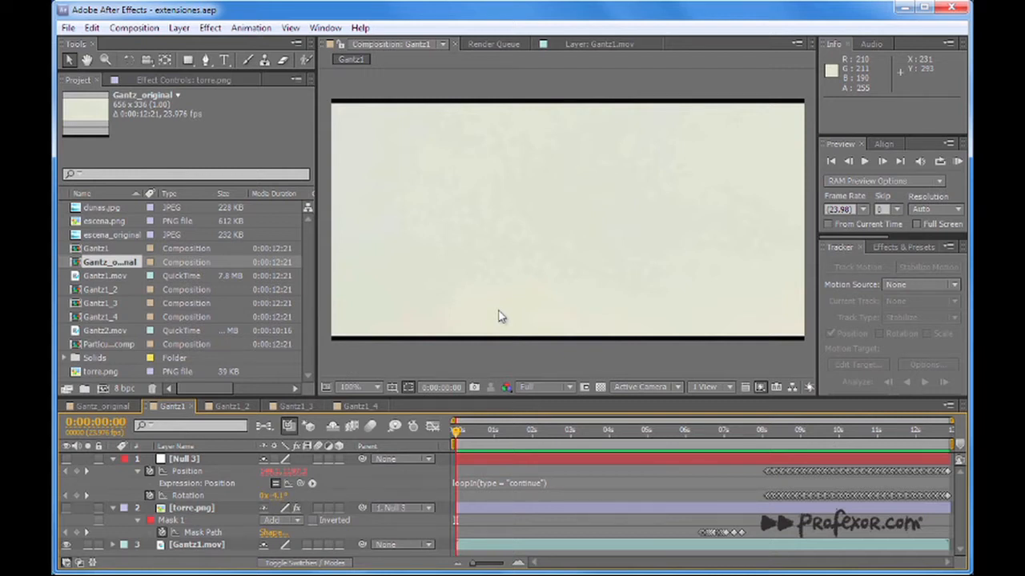
Play the Gantz1 composition and scrub through it to examine the camera move and the city skyline behind the man.
key("space")
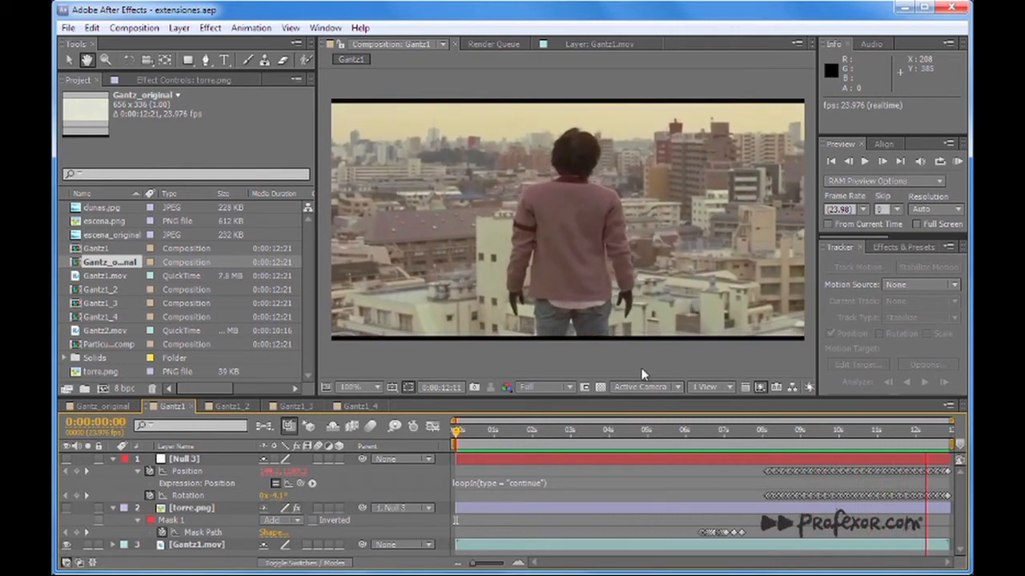
left_click(488, 432)
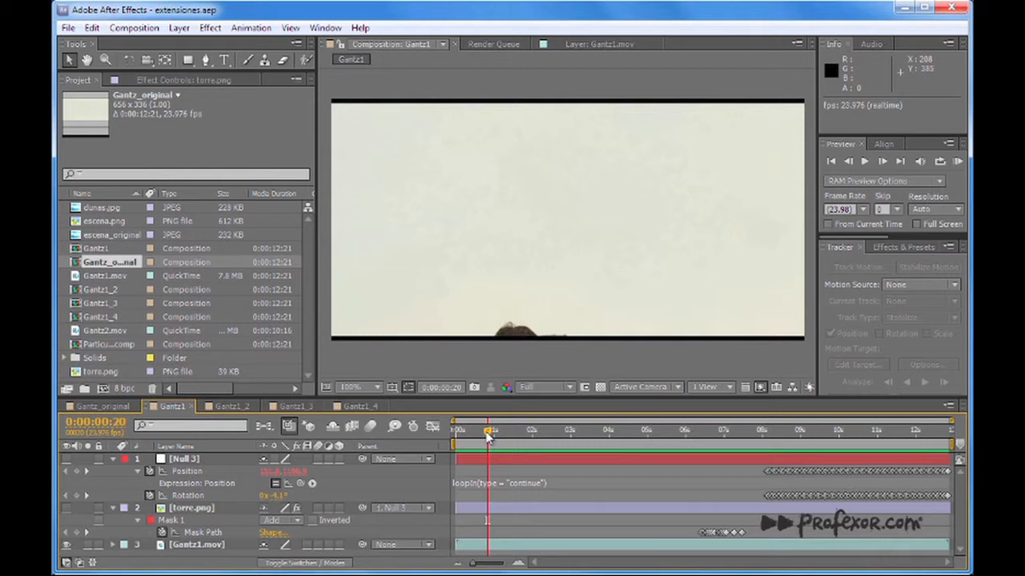
left_click_drag(488, 432, 789, 436)
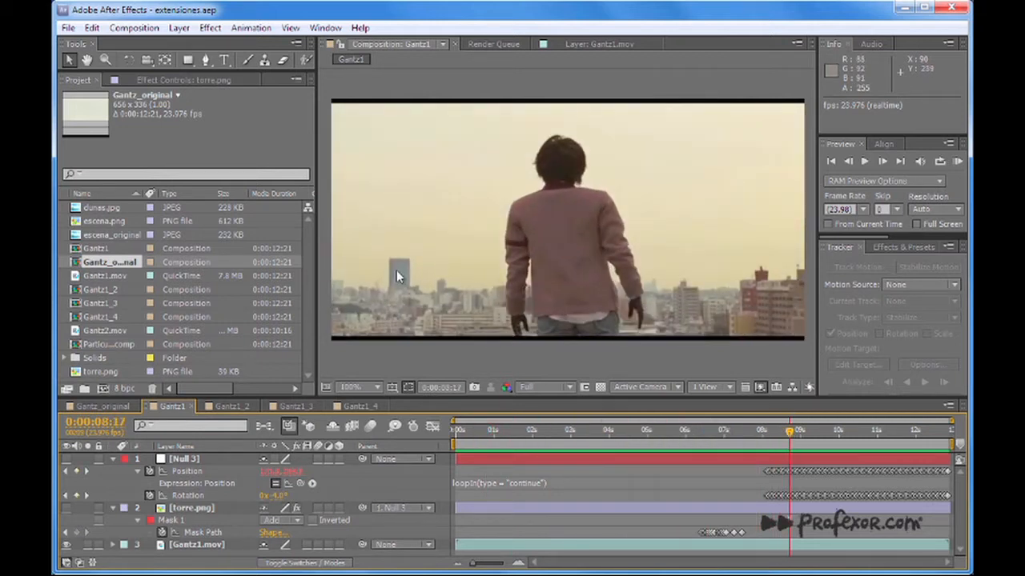
left_click_drag(800, 435, 832, 434)
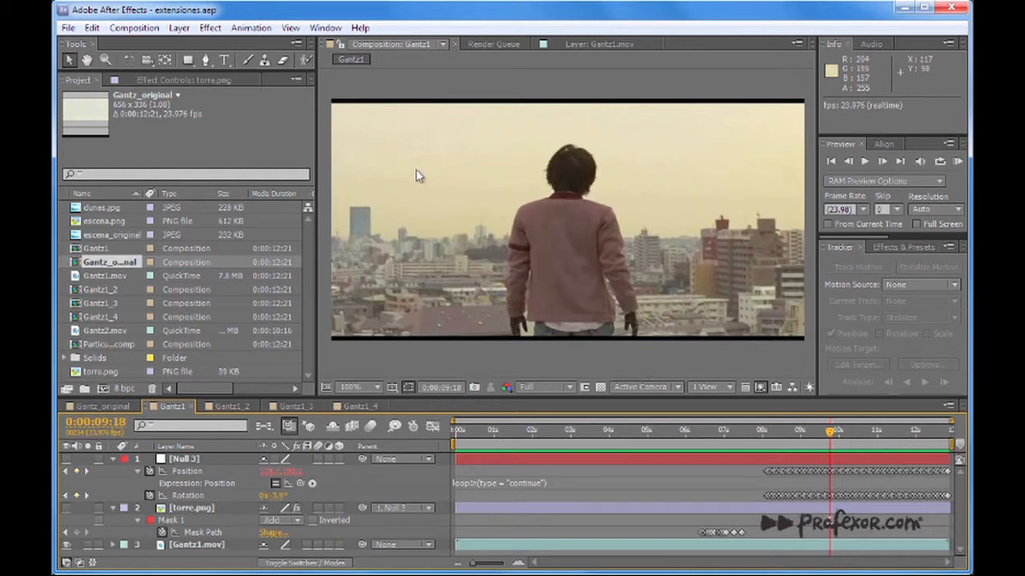
left_click_drag(830, 432, 853, 432)
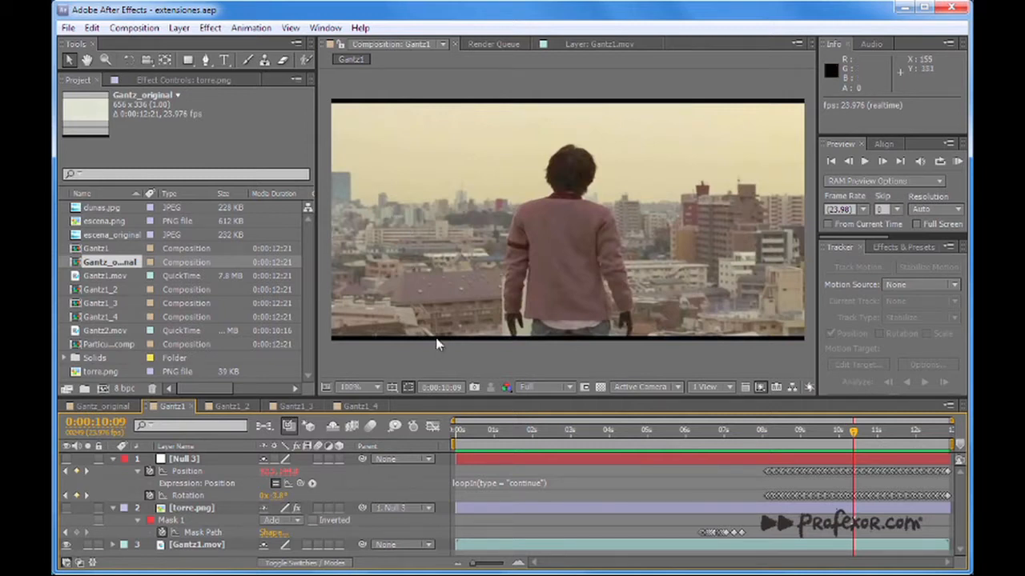
left_click_drag(475, 430, 453, 431)
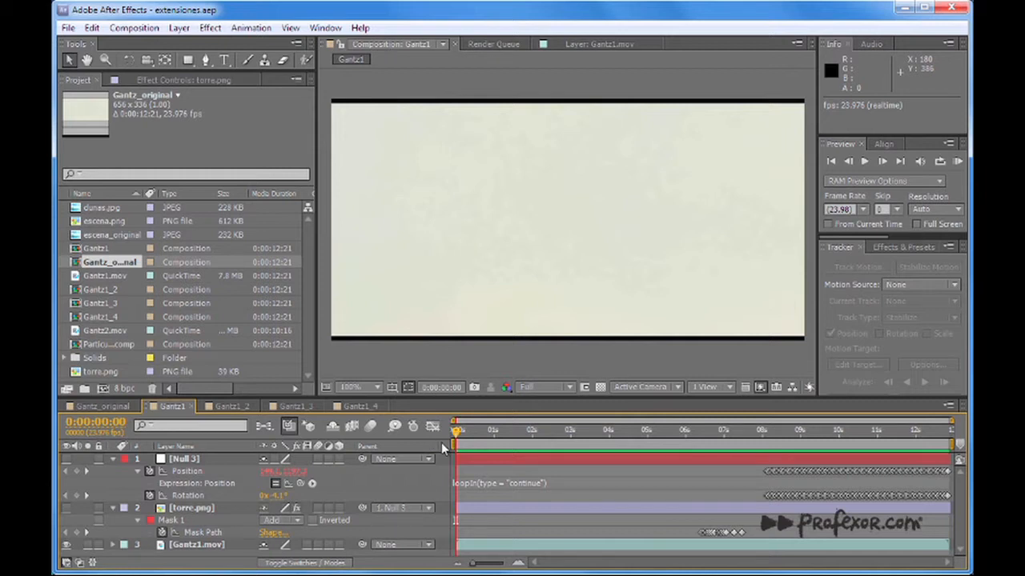
left_click_drag(487, 431, 835, 433)
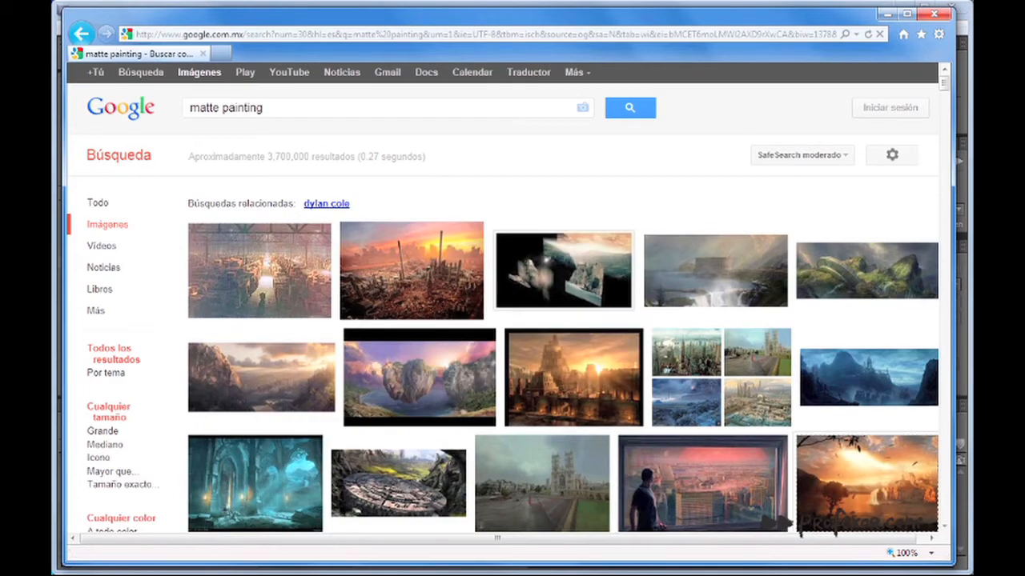
Browse the Google image results for matte painting to examine example artworks, and return to After Effects.
left_click_drag(943, 85, 945, 117)
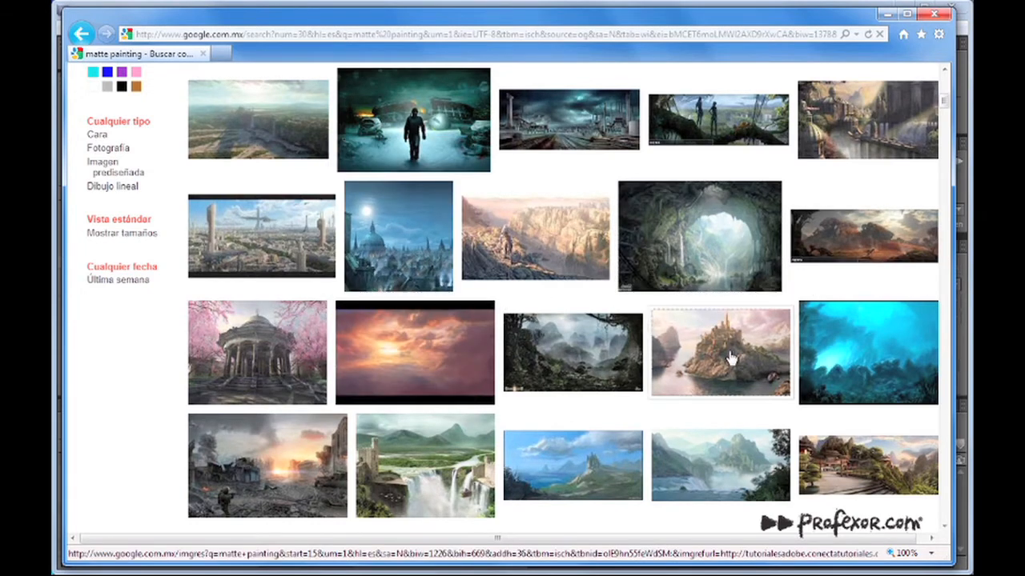
mouse_move(730, 360)
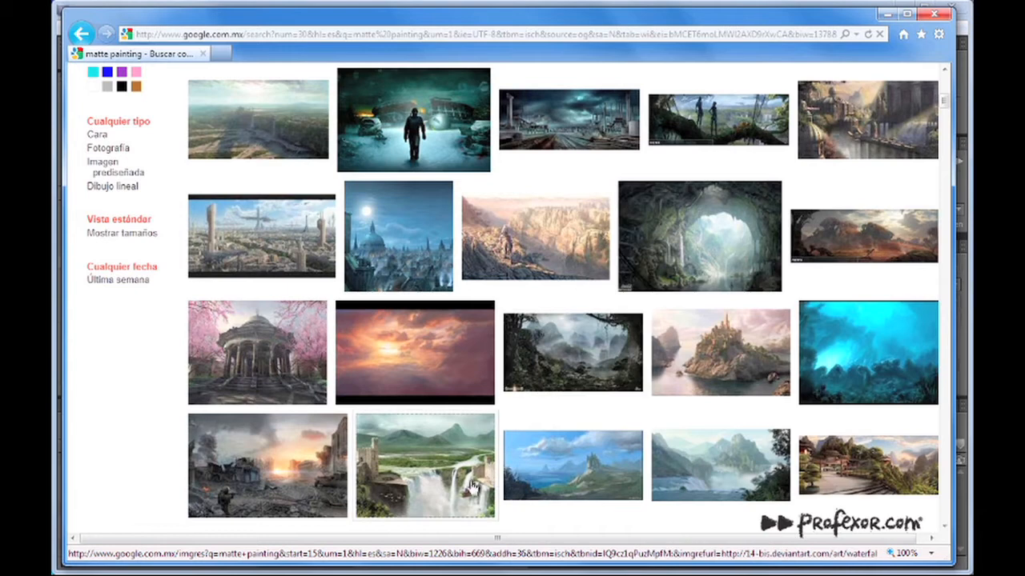
mouse_move(469, 485)
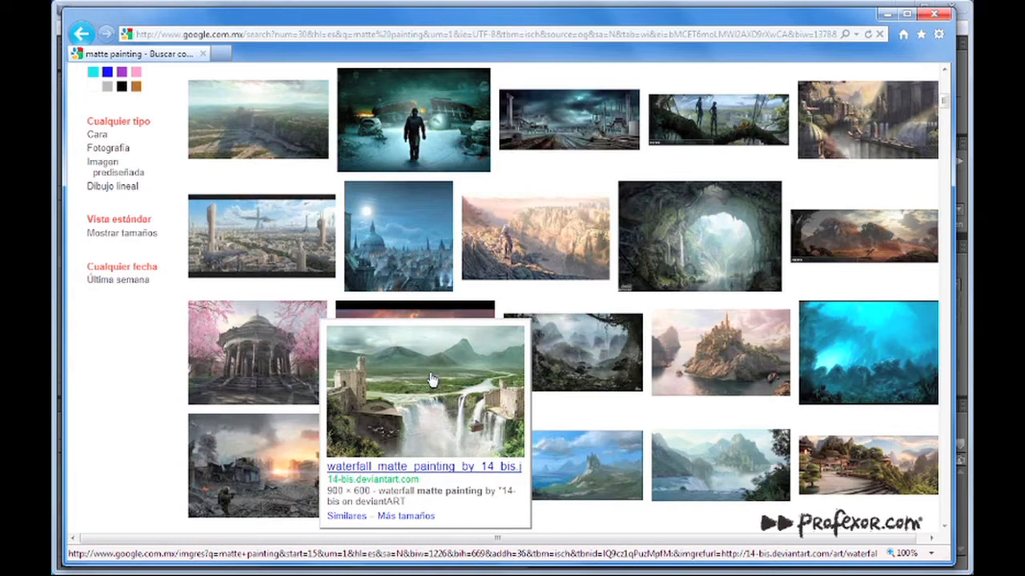
mouse_move(599, 468)
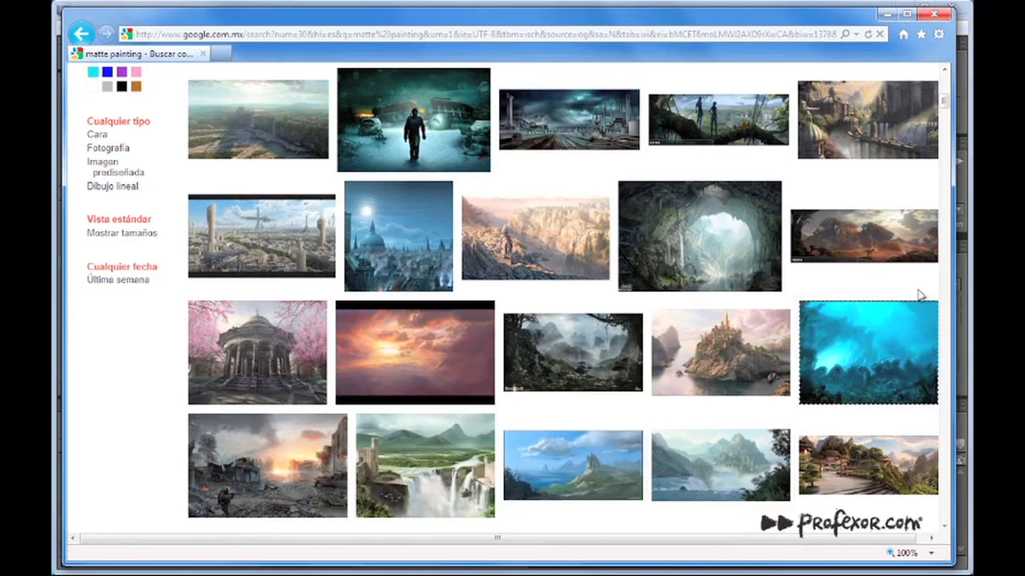
left_click_drag(943, 105, 948, 136)
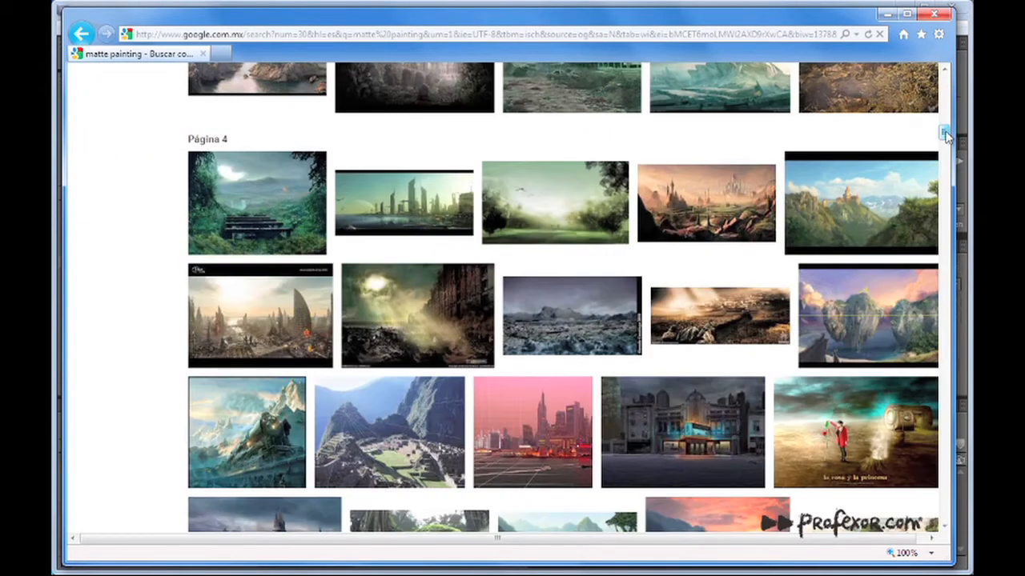
mouse_move(652, 426)
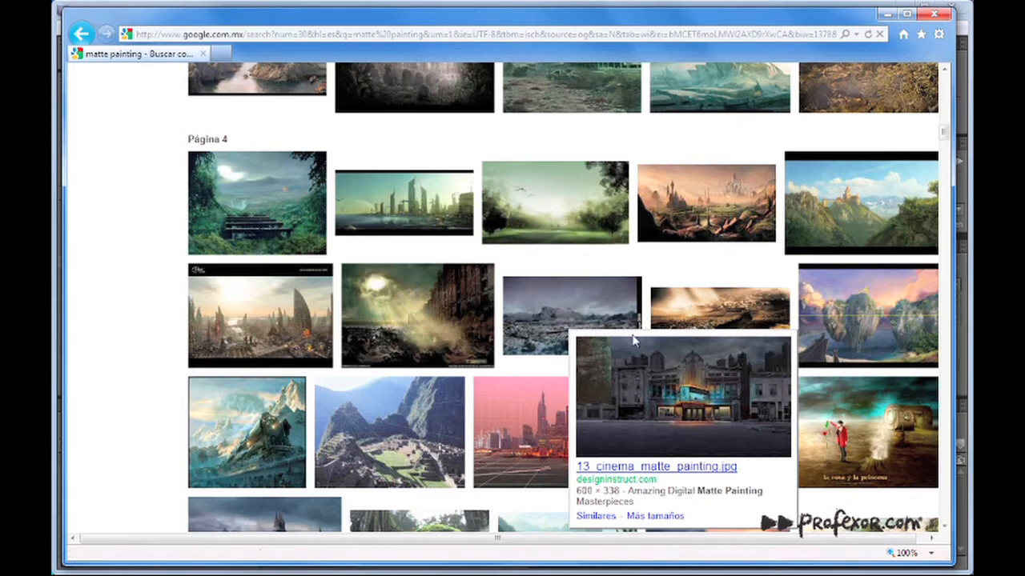
mouse_move(467, 320)
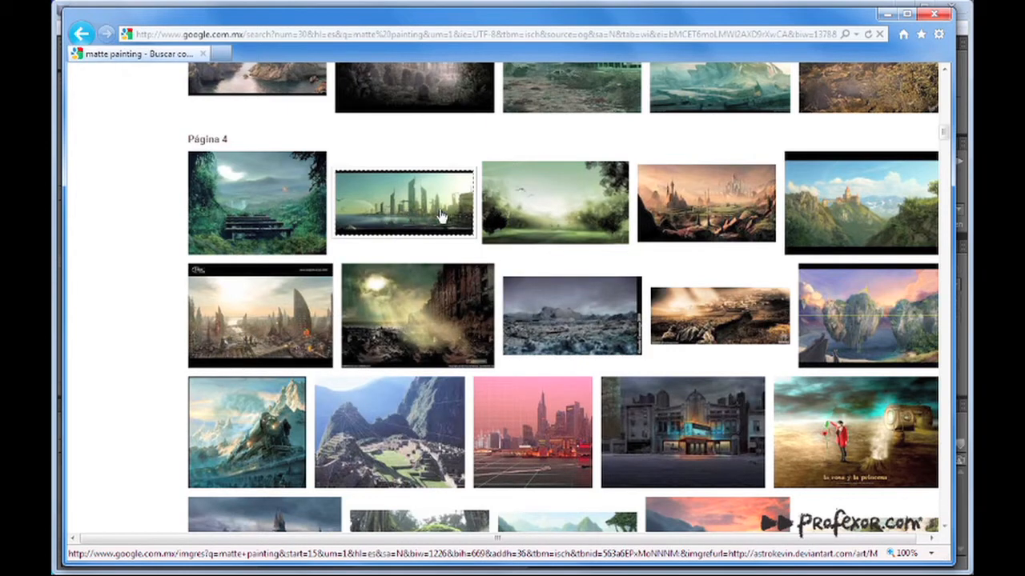
mouse_move(420, 205)
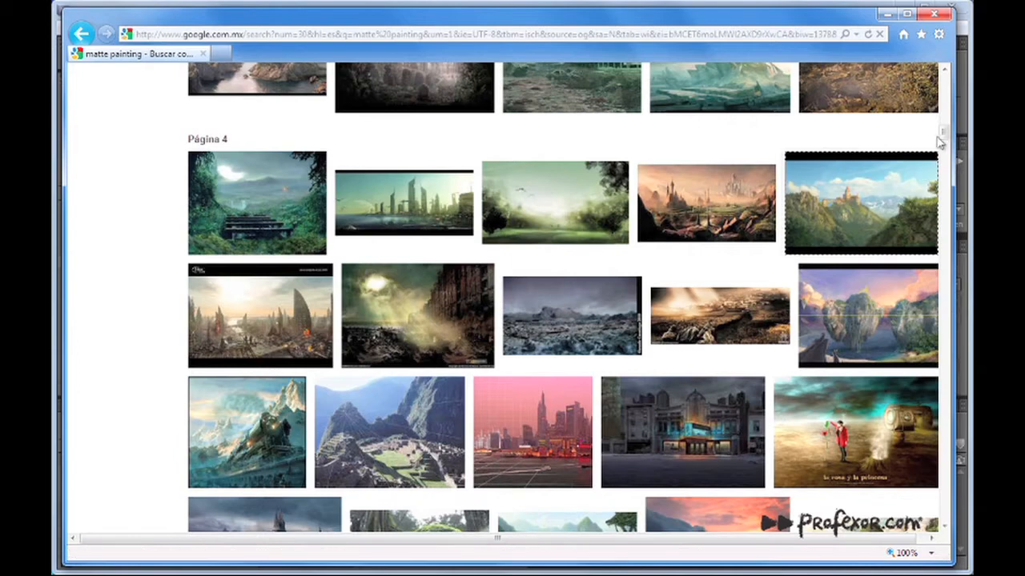
mouse_move(943, 131)
left_mouse_down()
mouse_move(945, 158)
mouse_move(946, 148)
left_mouse_up()
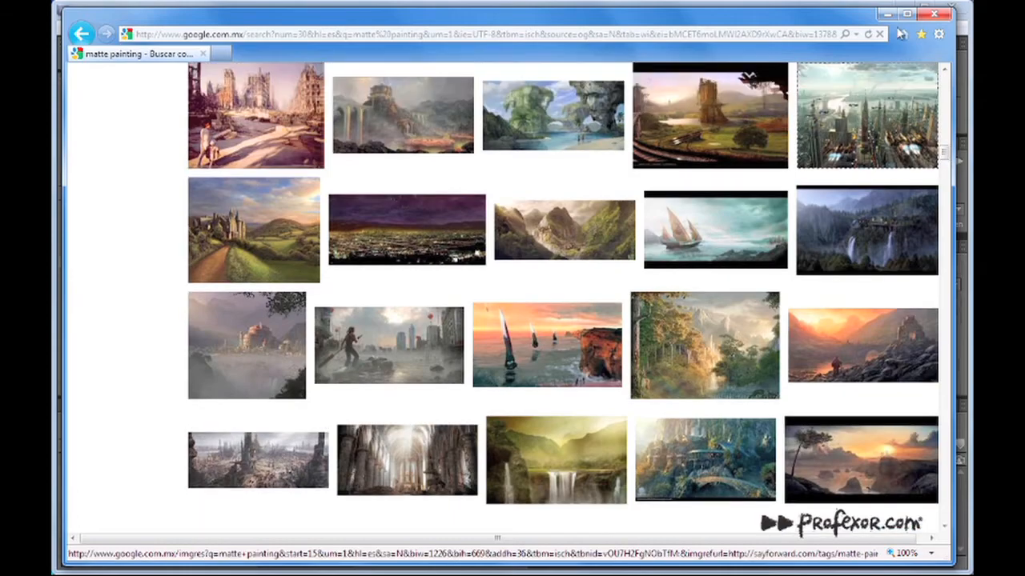
left_click(885, 17)
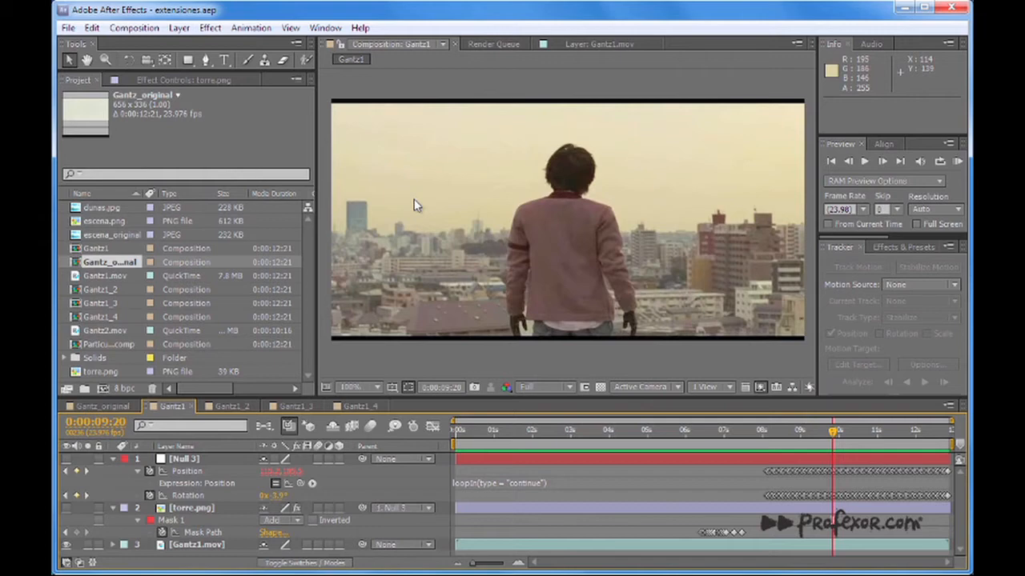
Scrub the Gantz1 footage from 0:00:06:10 to its end to examine how the background enters the frame behind the man.
left_click_drag(476, 438, 747, 457)
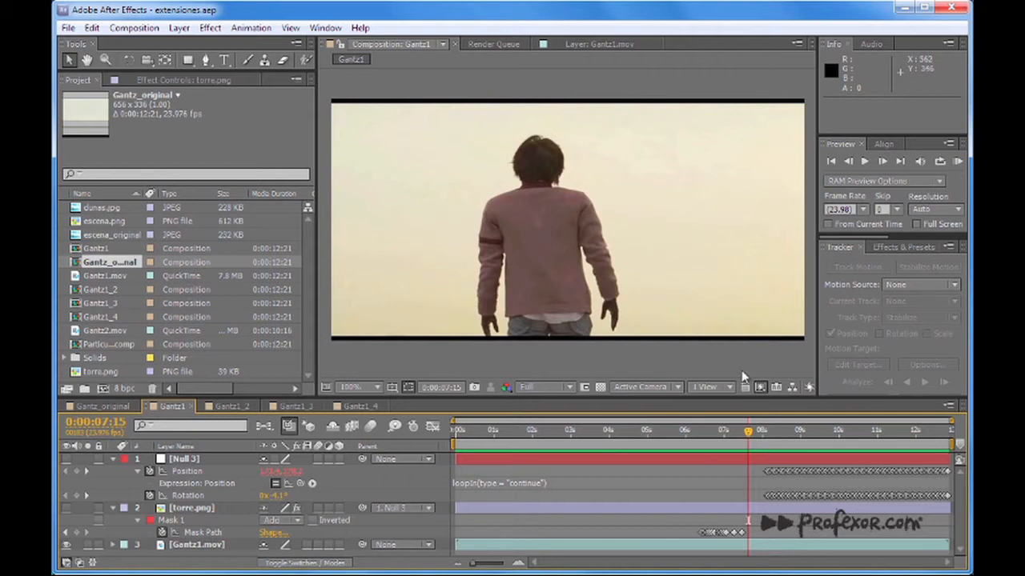
left_click_drag(748, 433, 726, 433)
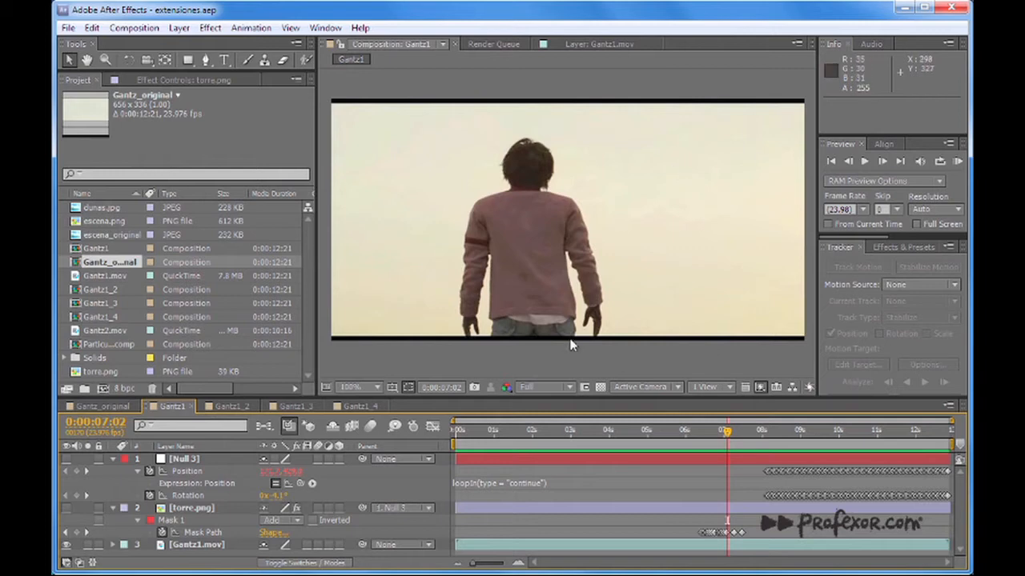
left_click_drag(726, 432, 701, 434)
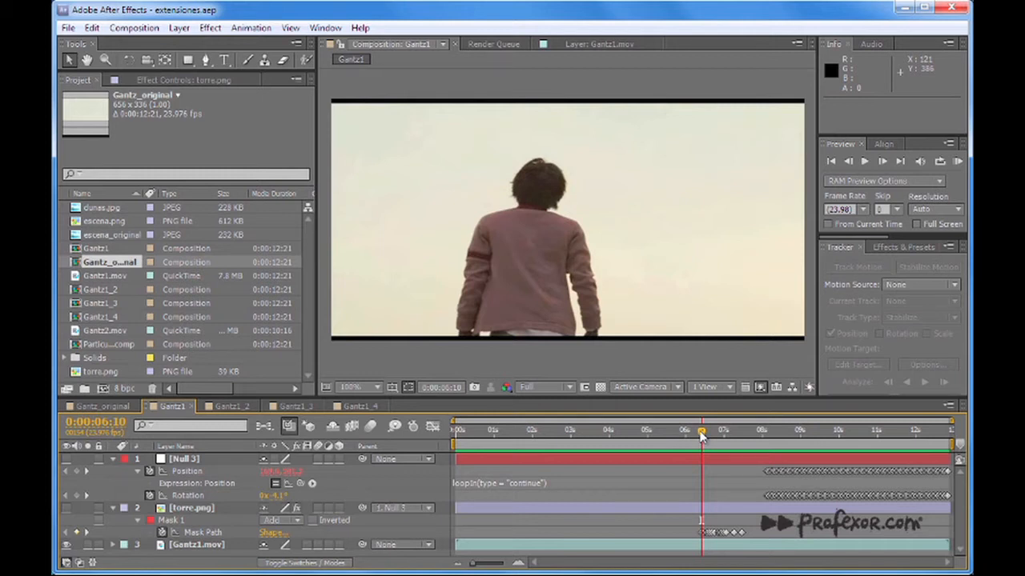
left_click_drag(702, 434, 959, 449)
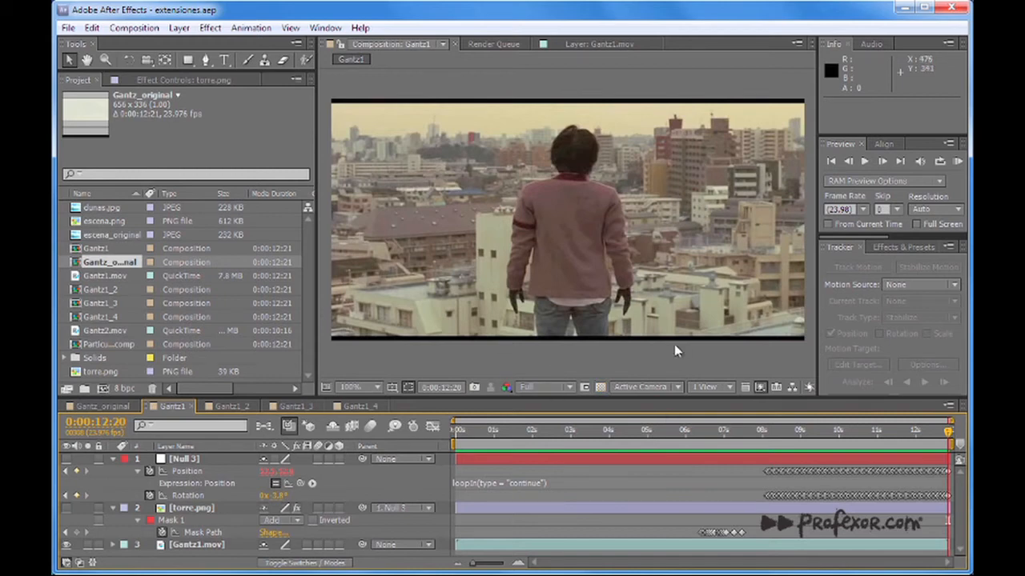
left_click(473, 432)
left_click_drag(483, 446, 853, 474)
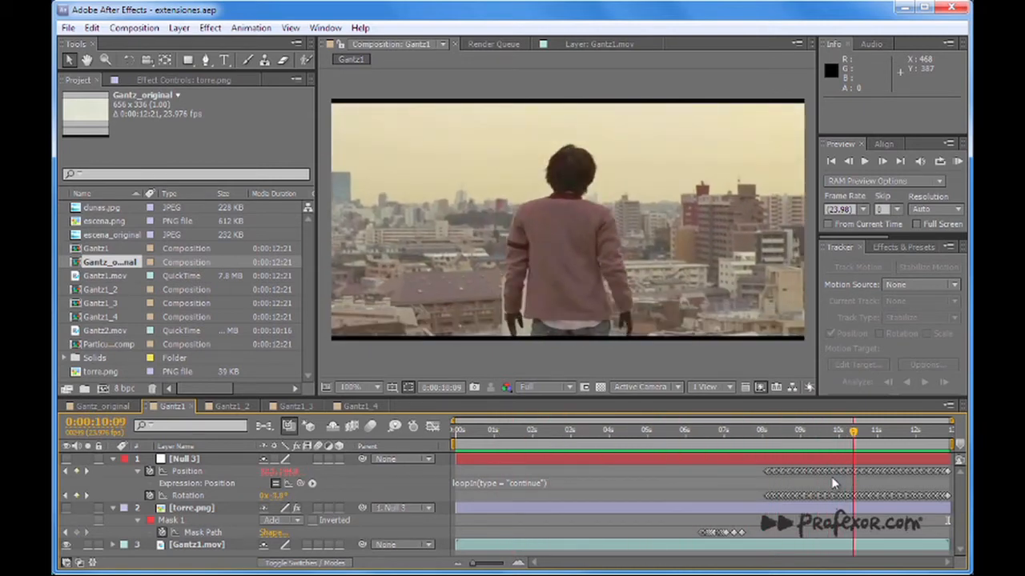
Reveal the Gantz1.mov layer's keyframes and select the Feature Center property of Track Point 1.
left_click(215, 545)
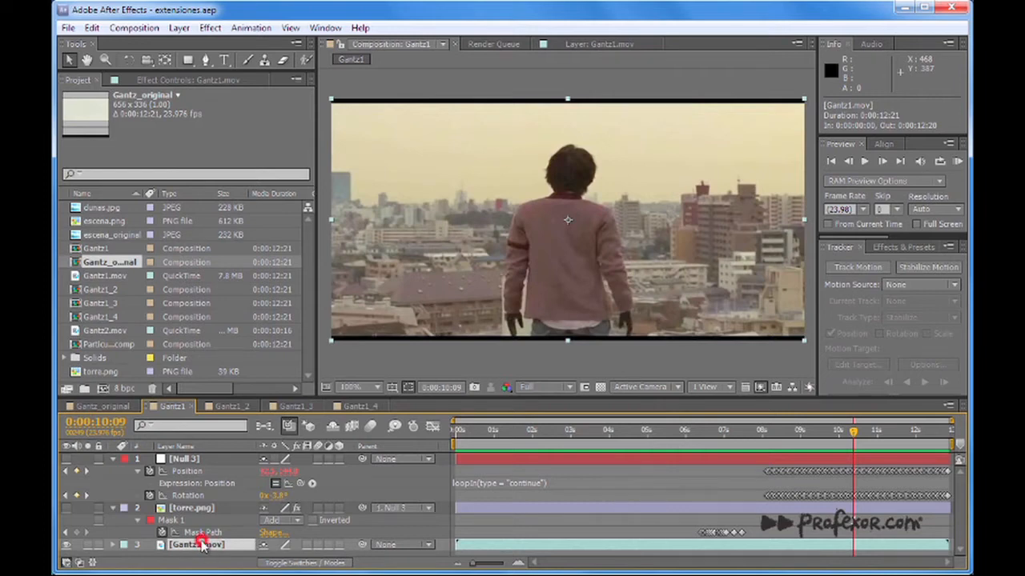
key("u")
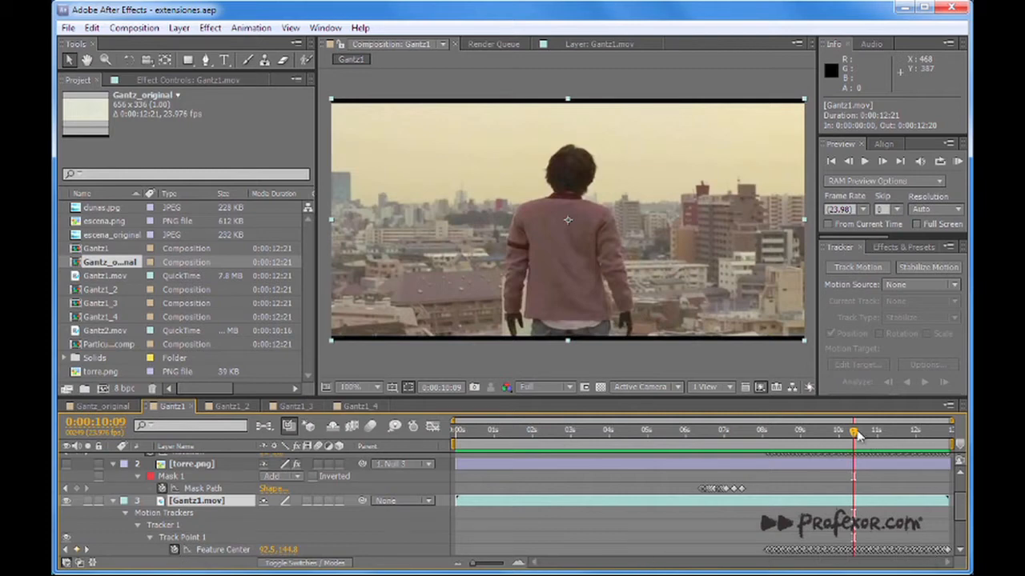
mouse_move(851, 429)
left_mouse_down()
mouse_move(766, 436)
mouse_move(765, 445)
mouse_move(862, 444)
mouse_move(841, 444)
left_mouse_up()
left_click(182, 537)
left_click(209, 550)
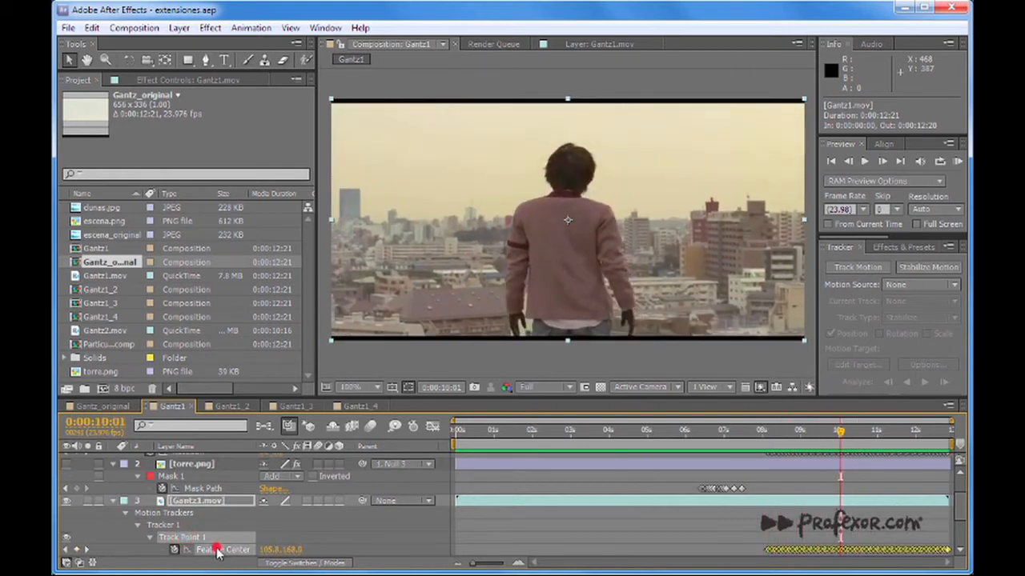
Scrub between 0:00:07:21 and 0:00:10:20 to examine where the background building can be tracked, finishing at 0:00:08:03.
left_click_drag(840, 432, 758, 445)
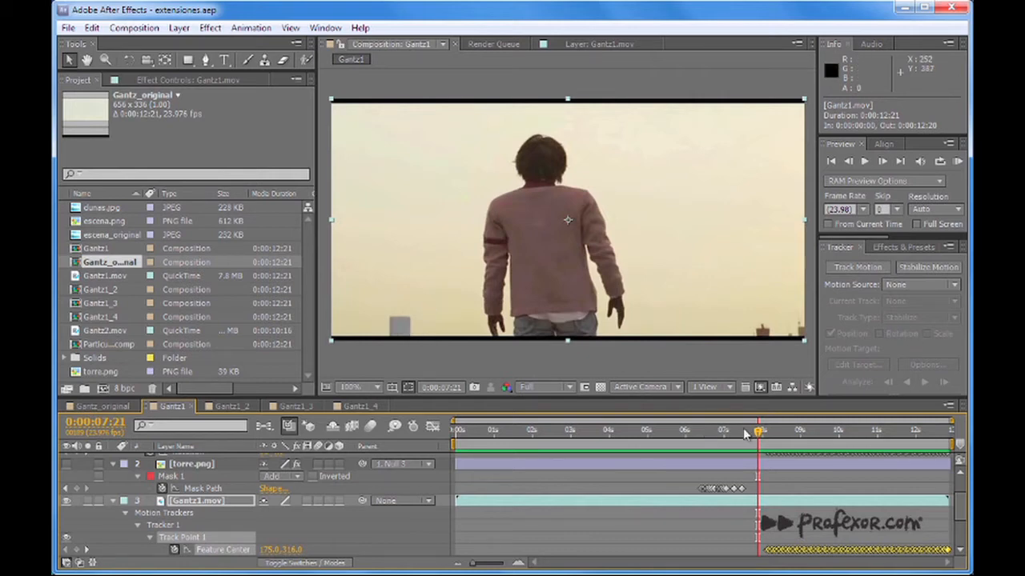
left_click_drag(757, 433, 871, 441)
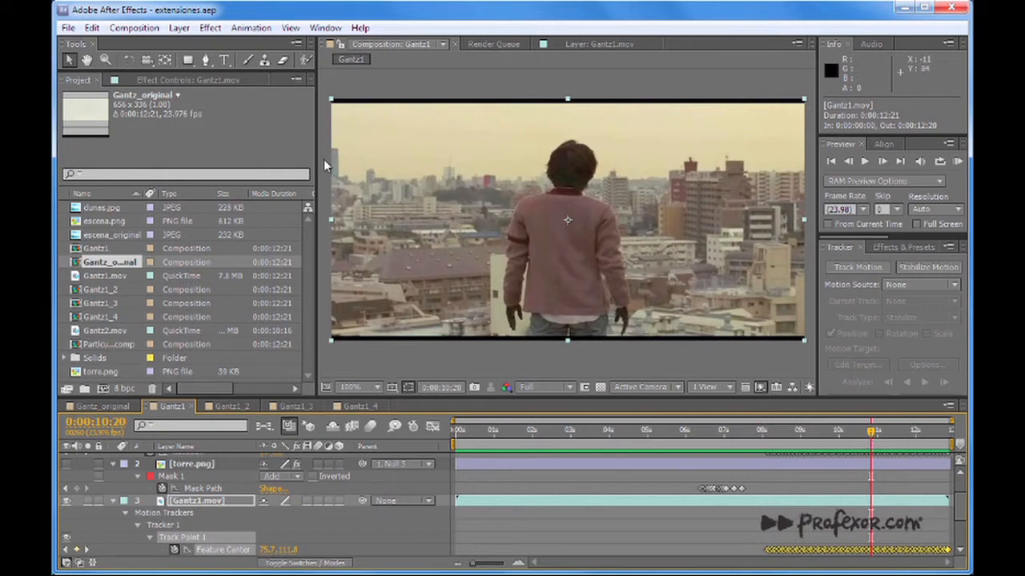
left_click_drag(861, 441, 782, 449)
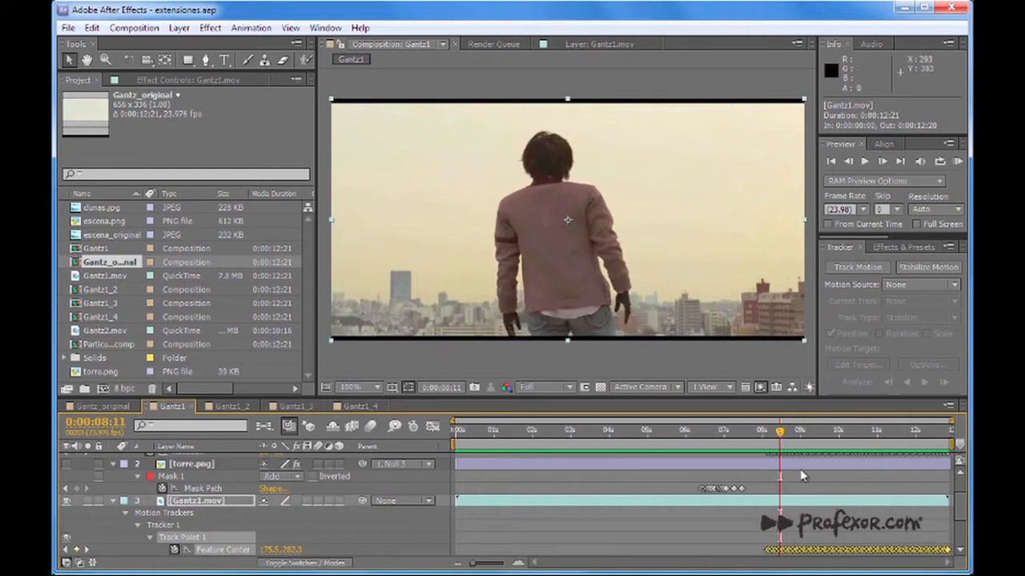
mouse_move(783, 432)
left_mouse_down()
mouse_move(969, 431)
mouse_move(746, 432)
mouse_move(782, 434)
left_mouse_up()
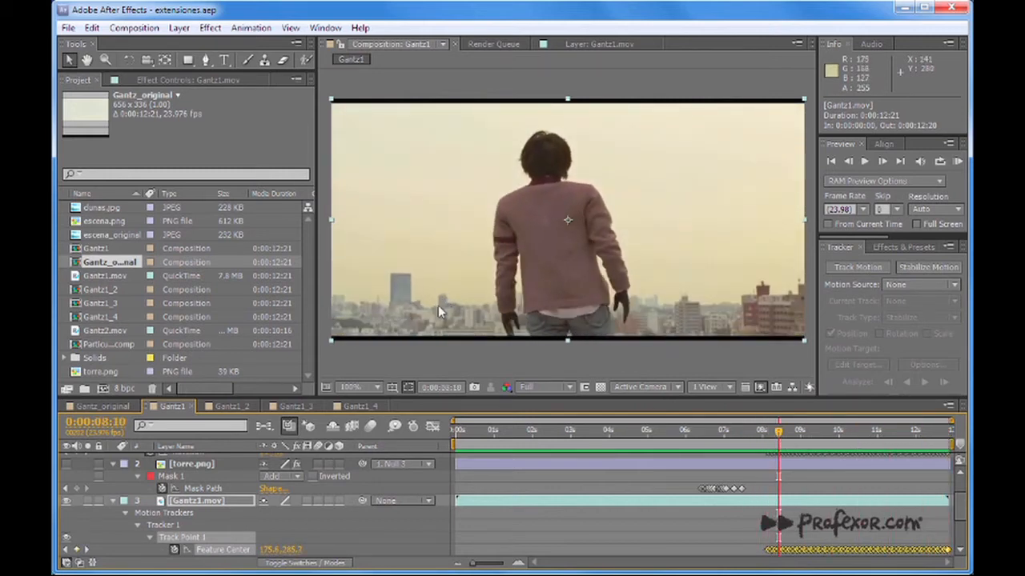
left_click_drag(779, 433, 768, 462)
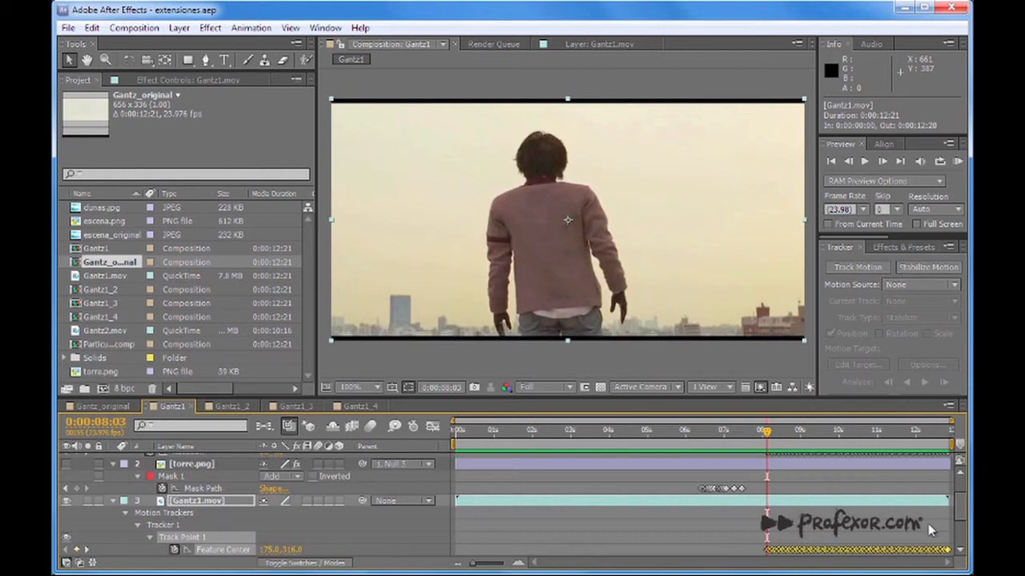
Examine the Position and Rotation keyframes on the Null 3 layer.
scroll(961, 501, "up", 2)
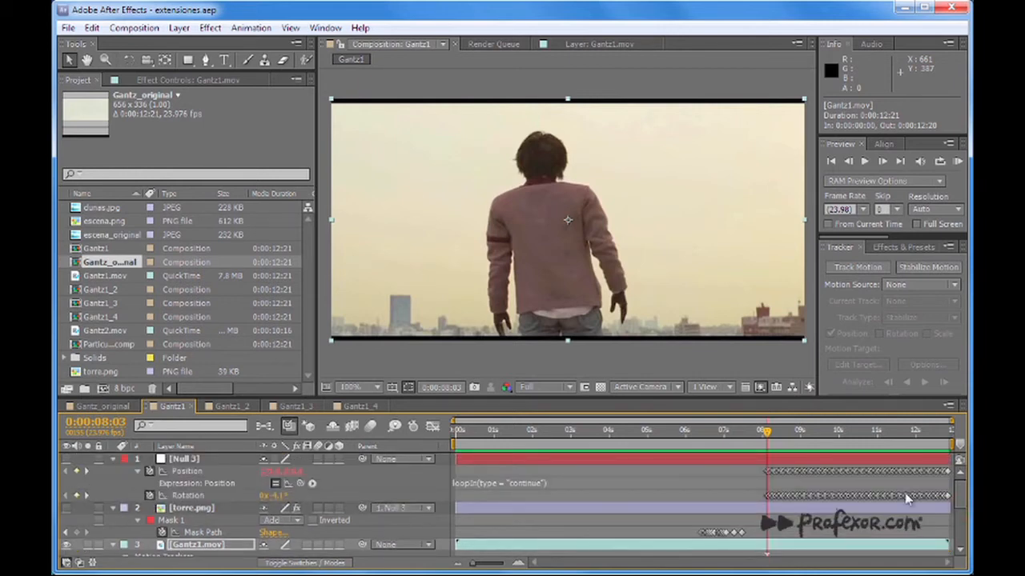
left_click(184, 470)
left_click(183, 496)
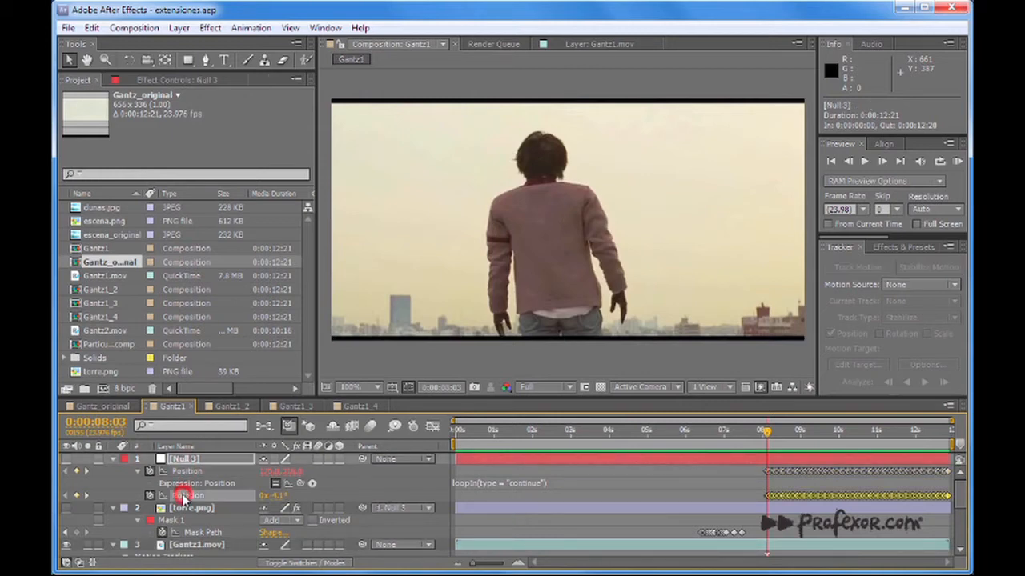
Turn on the Null 3 layer's visibility and inspect its tracked motion and keyframes around 0:00:08:16.
left_click(183, 460)
left_click(66, 459)
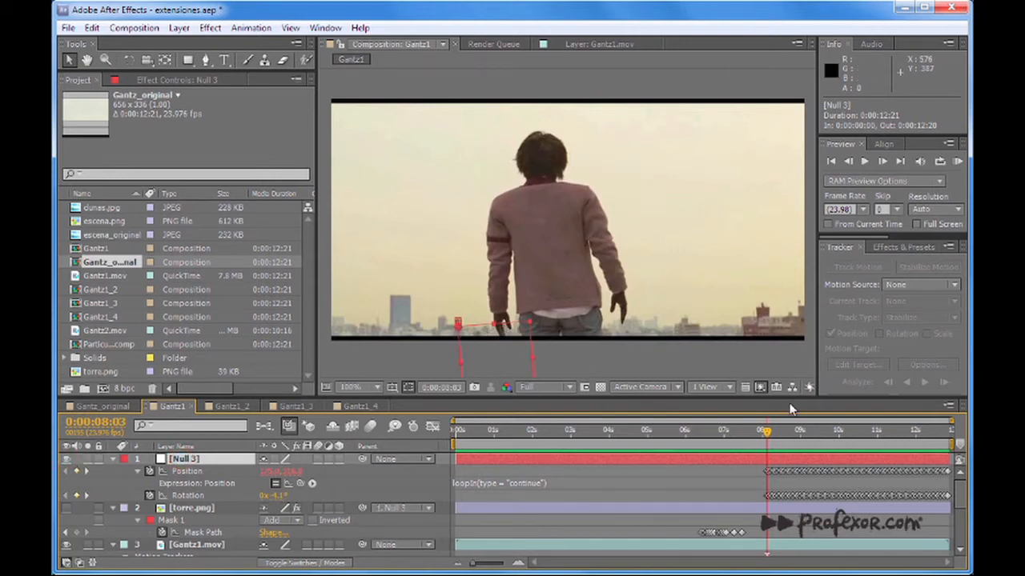
left_click_drag(767, 436, 787, 449)
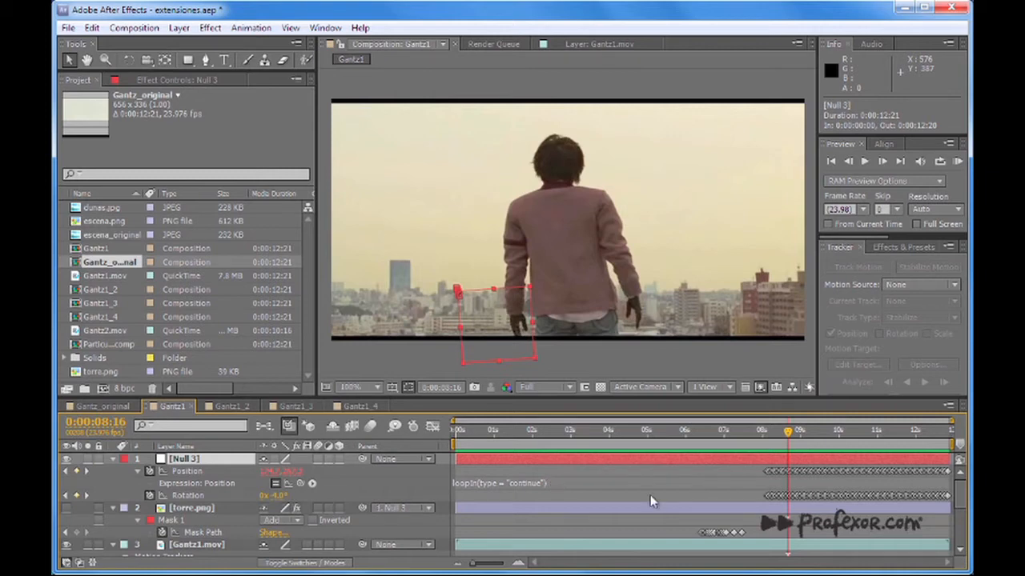
left_click_drag(474, 565, 499, 563)
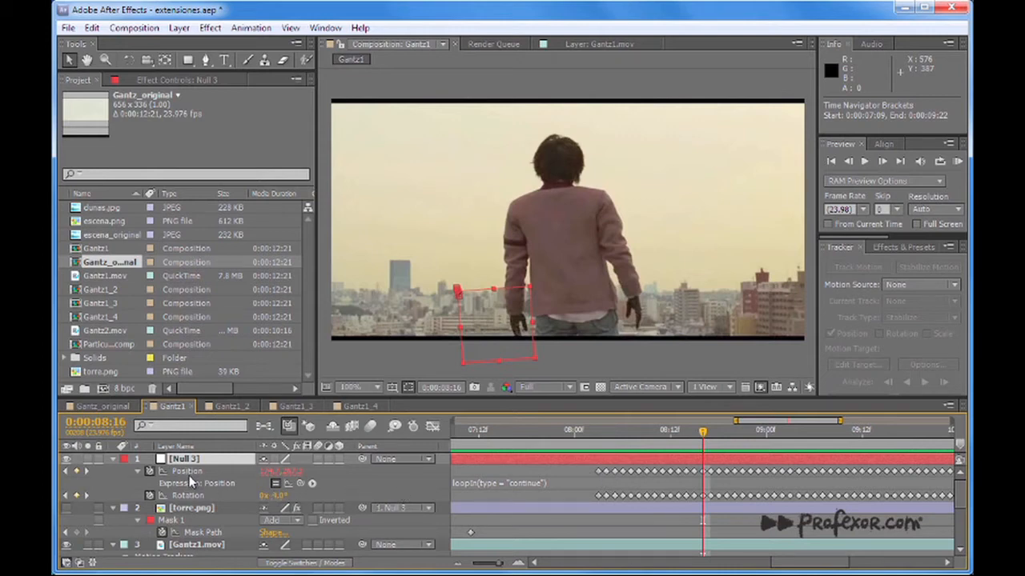
Scrub between 0:00:07:20 and 0:00:08:06 to examine how the loopIn expression moves Null 3 before its first Position keyframe.
left_click_drag(702, 432, 606, 441)
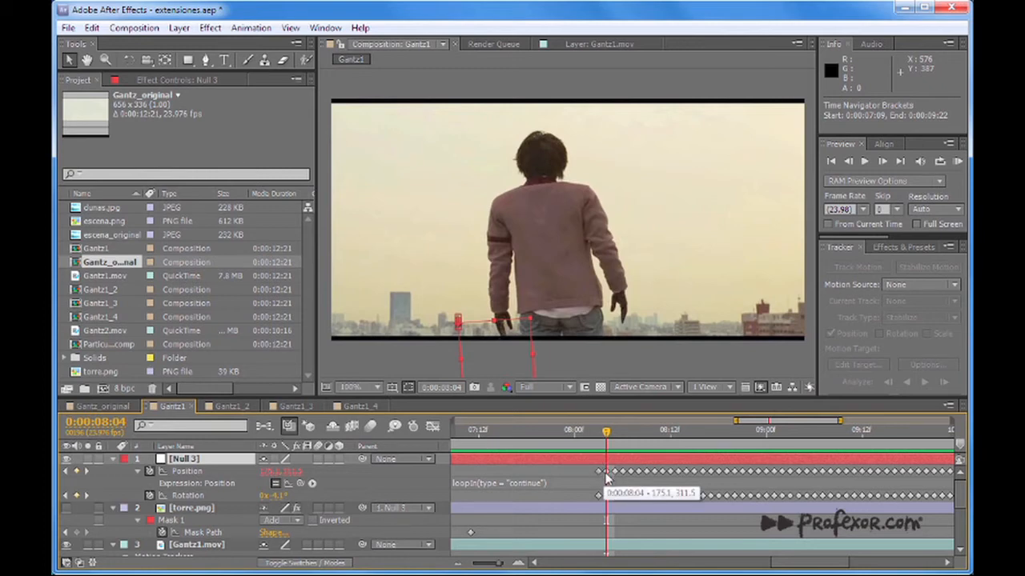
left_click_drag(606, 435, 602, 433)
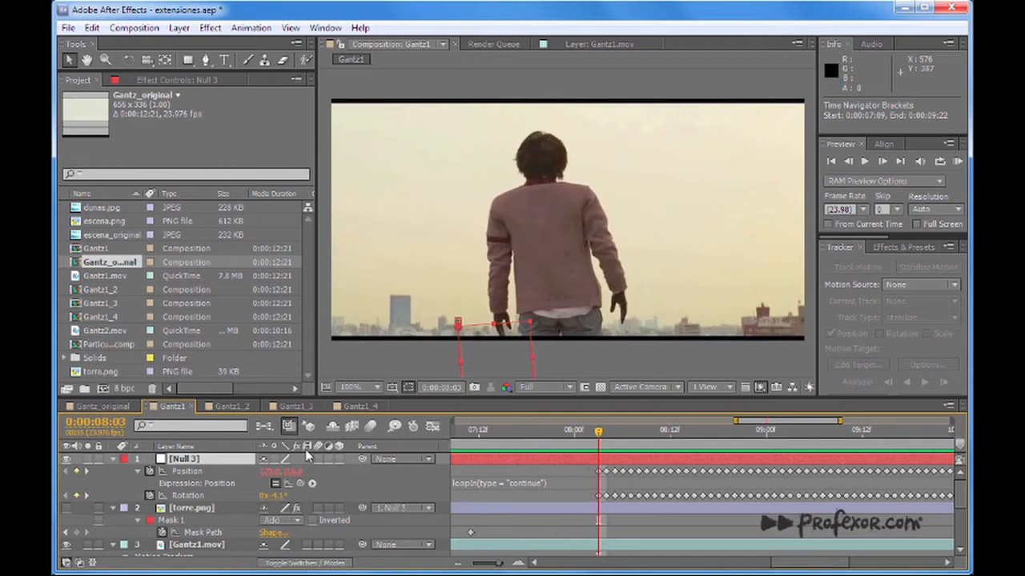
left_click_drag(595, 434, 543, 449)
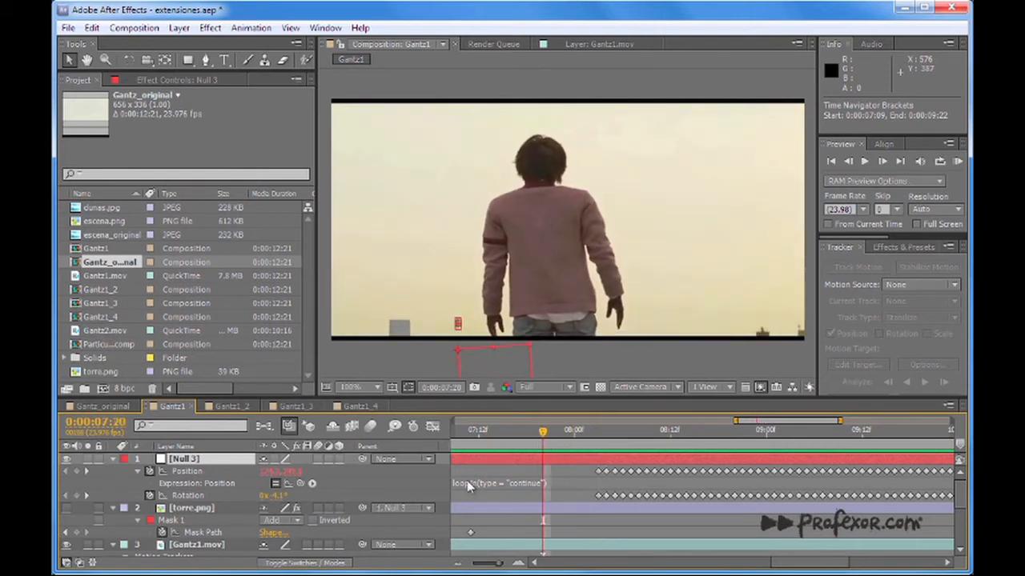
left_click_drag(544, 436, 584, 433)
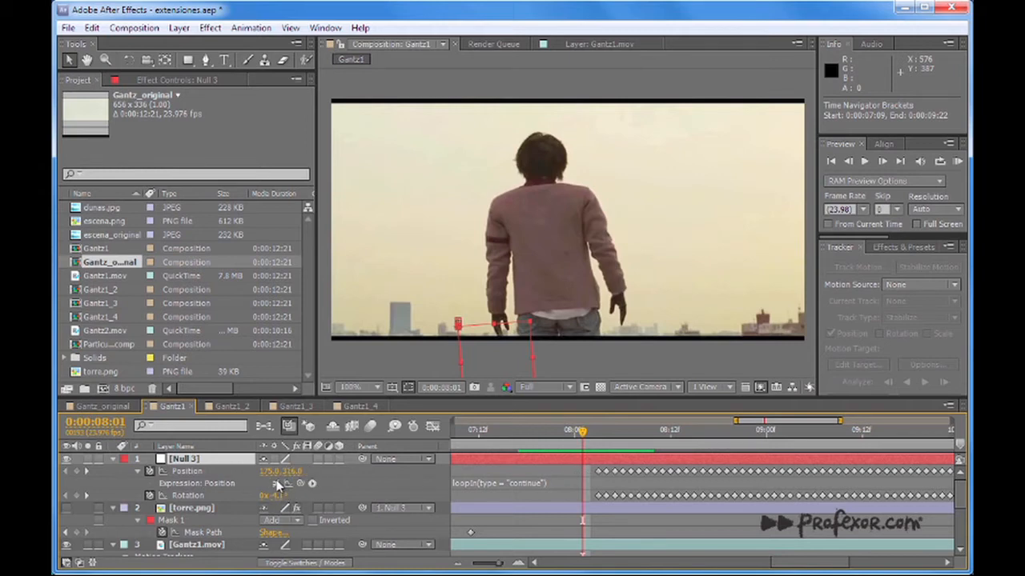
left_click_drag(582, 432, 623, 448)
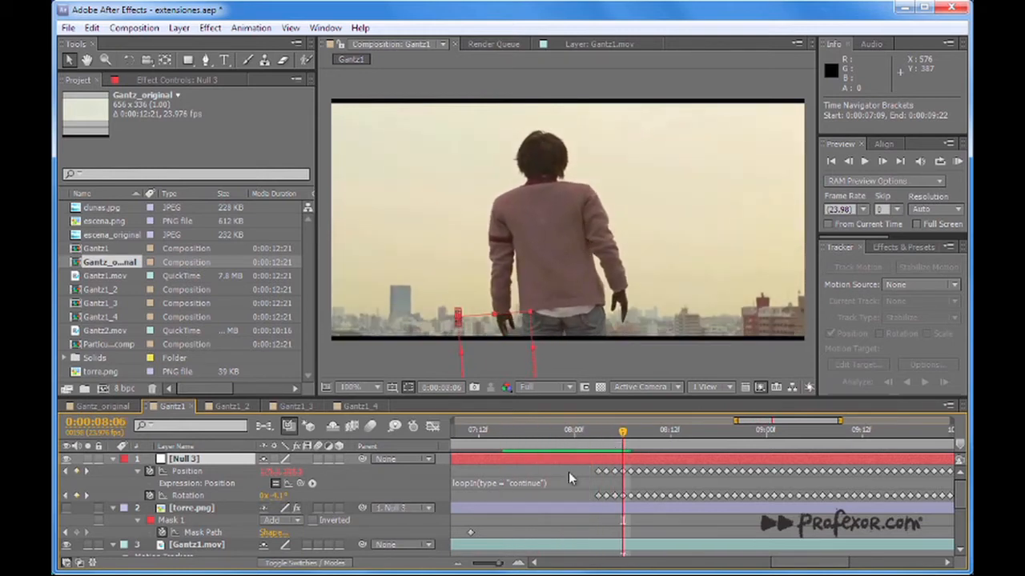
Show the composition's full duration in the timeline and review Null 3's motion at 0:00:12:20 and 0:00:08:18.
left_click_drag(498, 563, 464, 570)
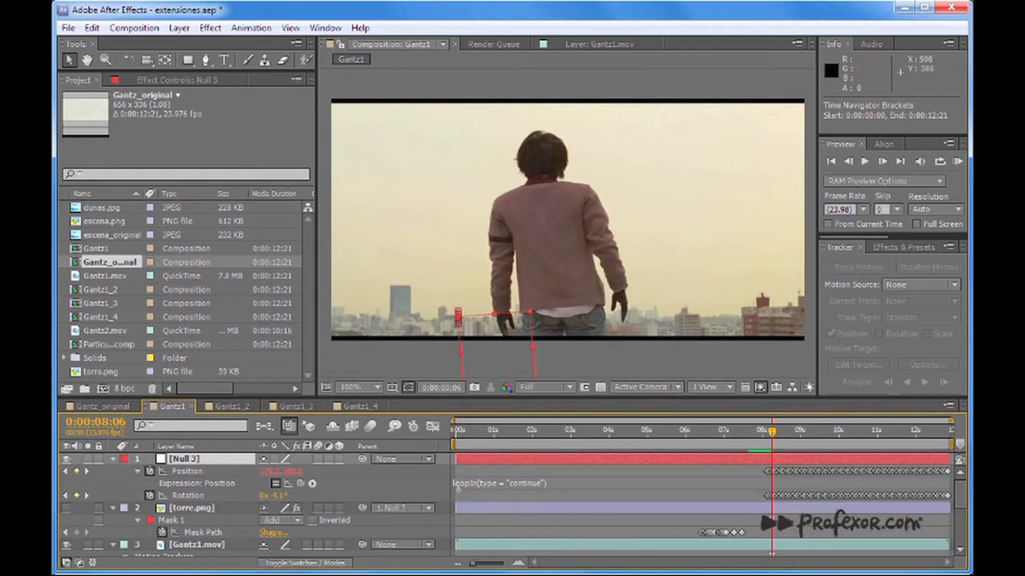
left_click_drag(929, 429, 956, 428)
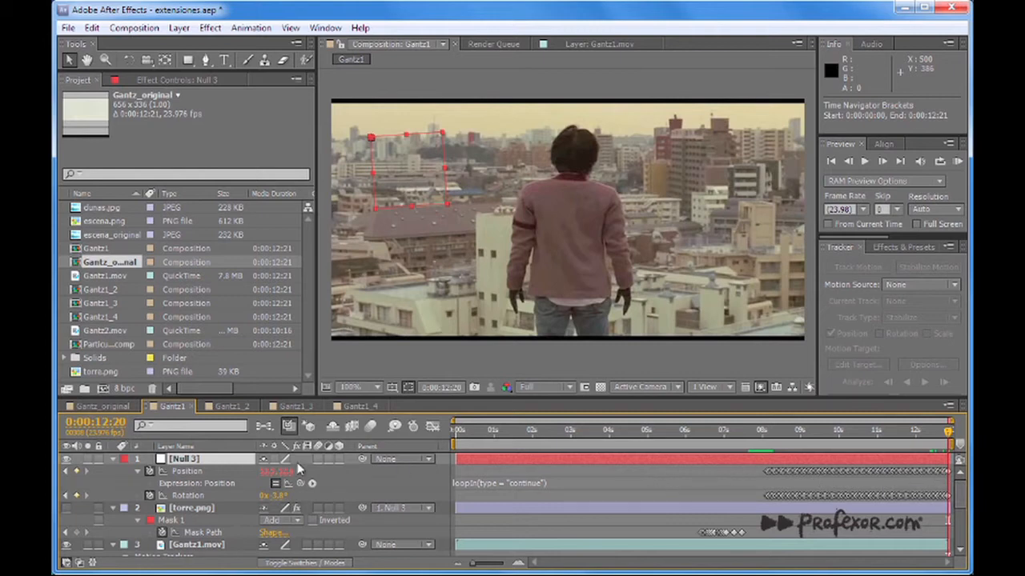
left_click_drag(784, 432, 792, 435)
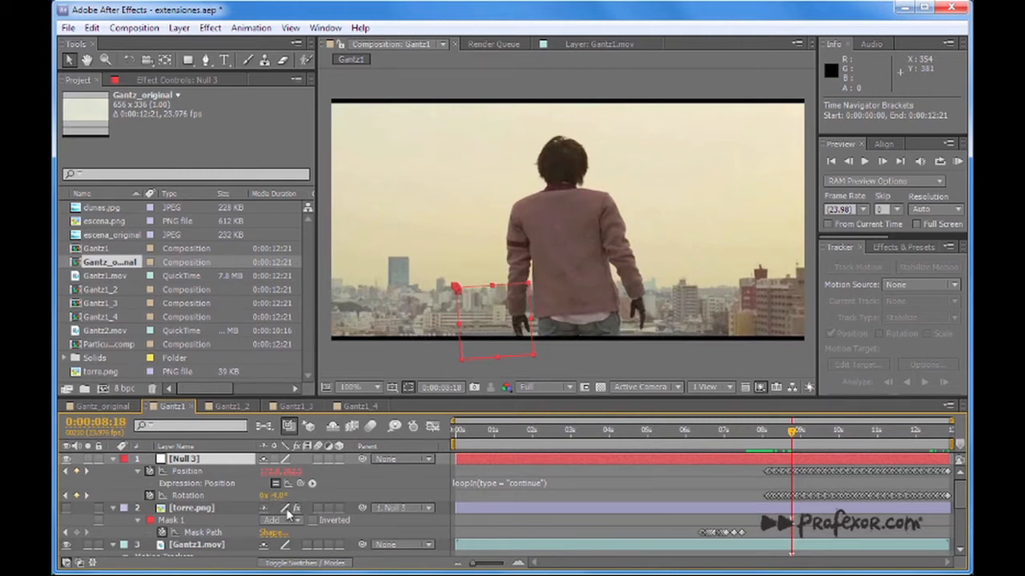
Turn on the torre.png layer's visibility and review the masked tower between 0:00:06:12 and 0:00:08:07.
left_click(200, 509)
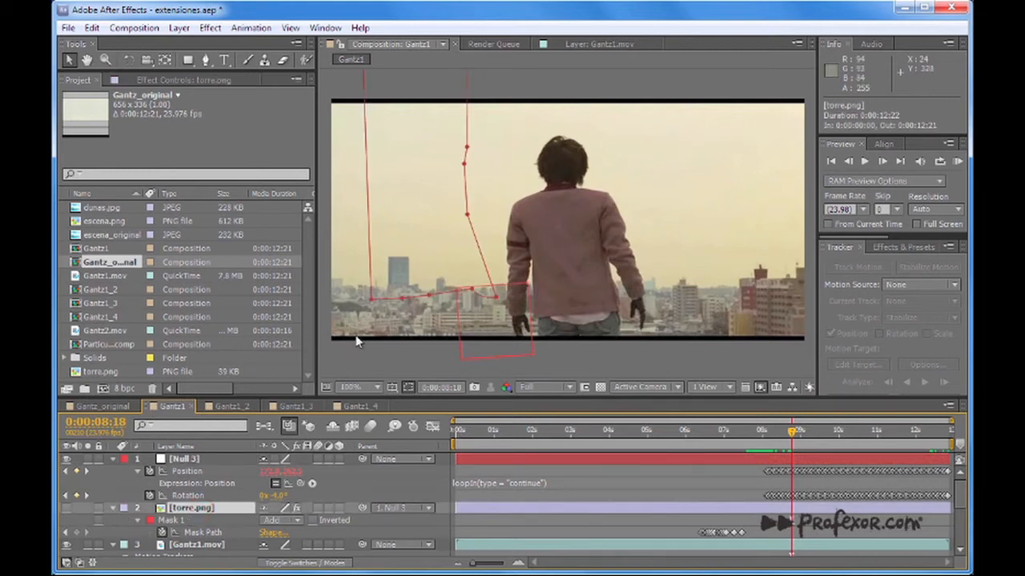
left_click(68, 509)
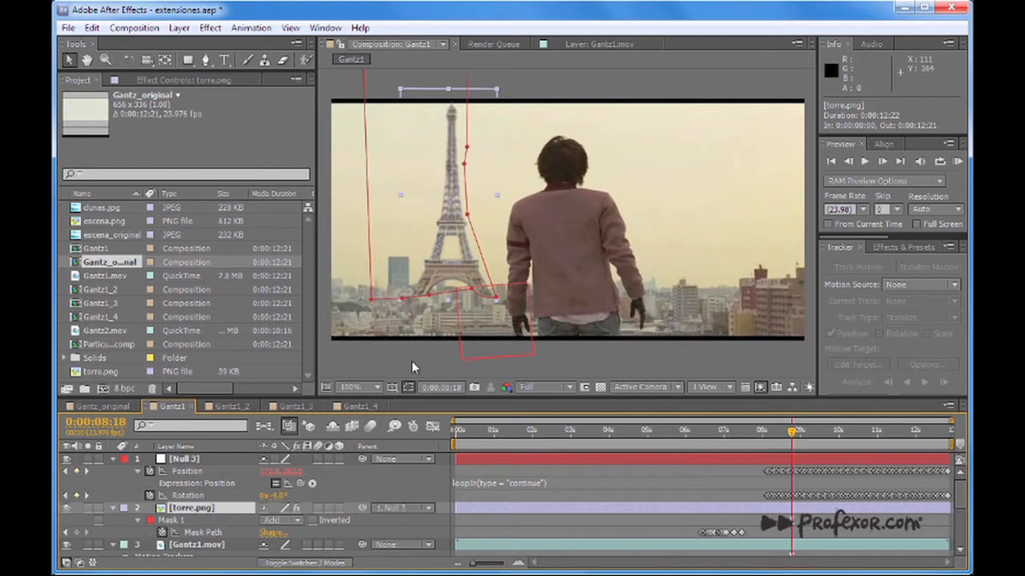
left_click_drag(566, 437, 704, 441)
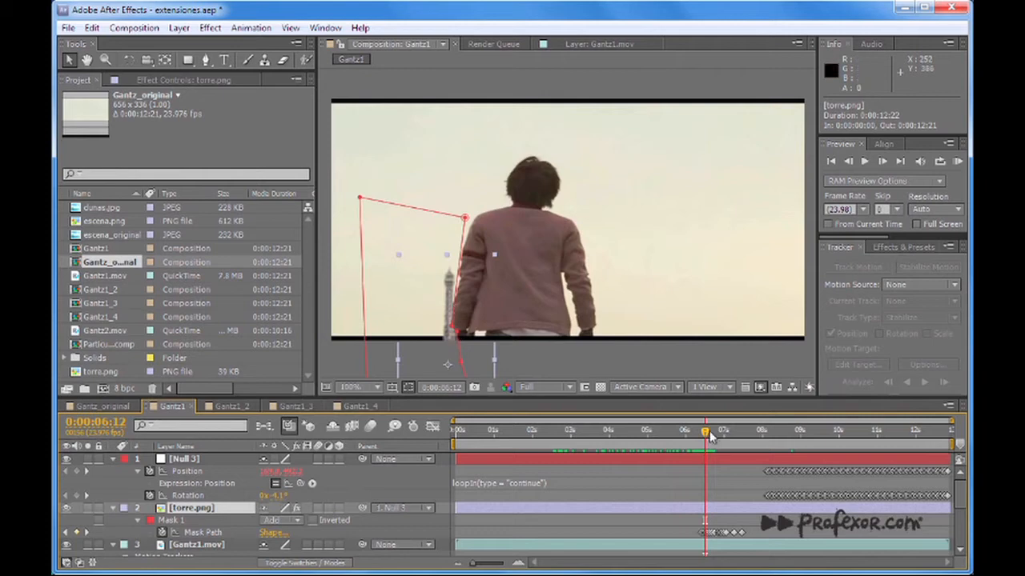
left_click_drag(709, 436, 773, 444)
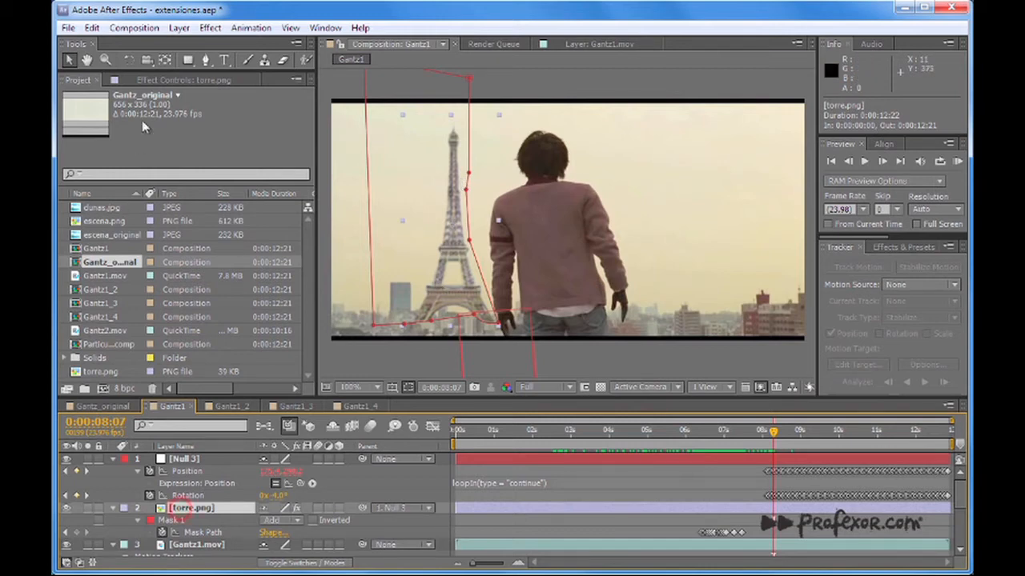
Inspect the effects on torre.png, collapse Hue/Saturation, and compare the tower with its effects off and on.
left_click(159, 80)
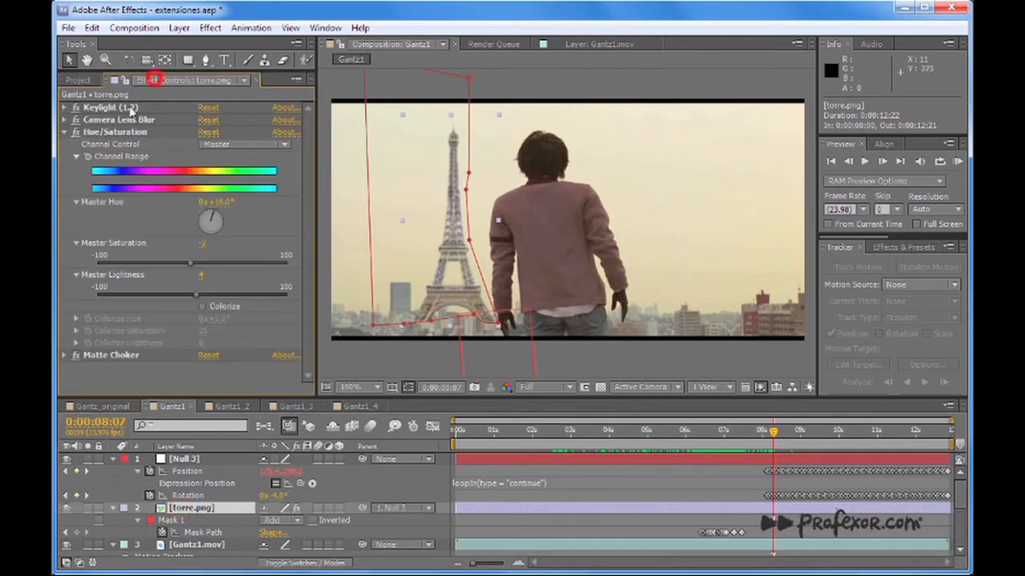
left_click(64, 133)
left_click(297, 509)
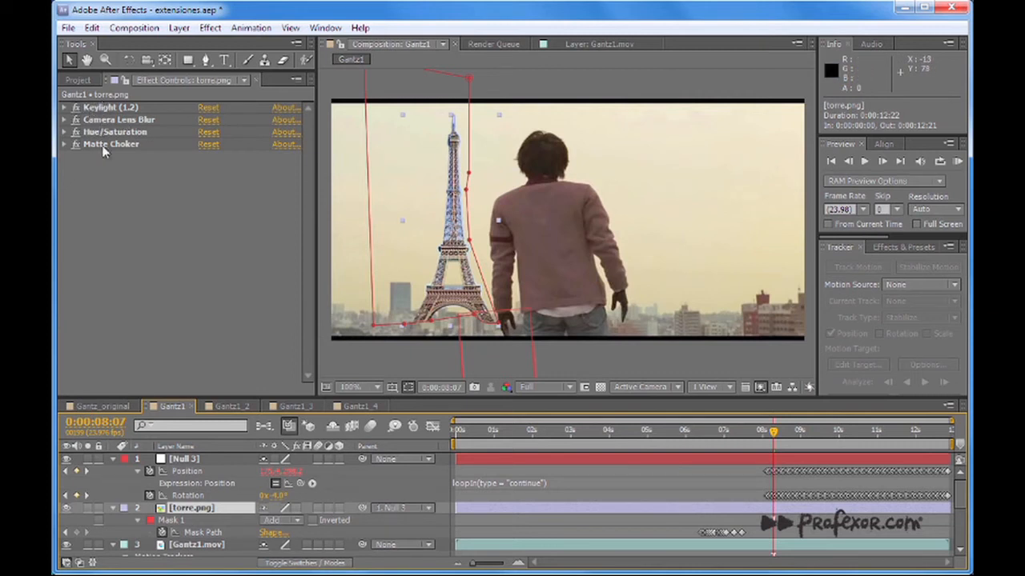
left_click(297, 508)
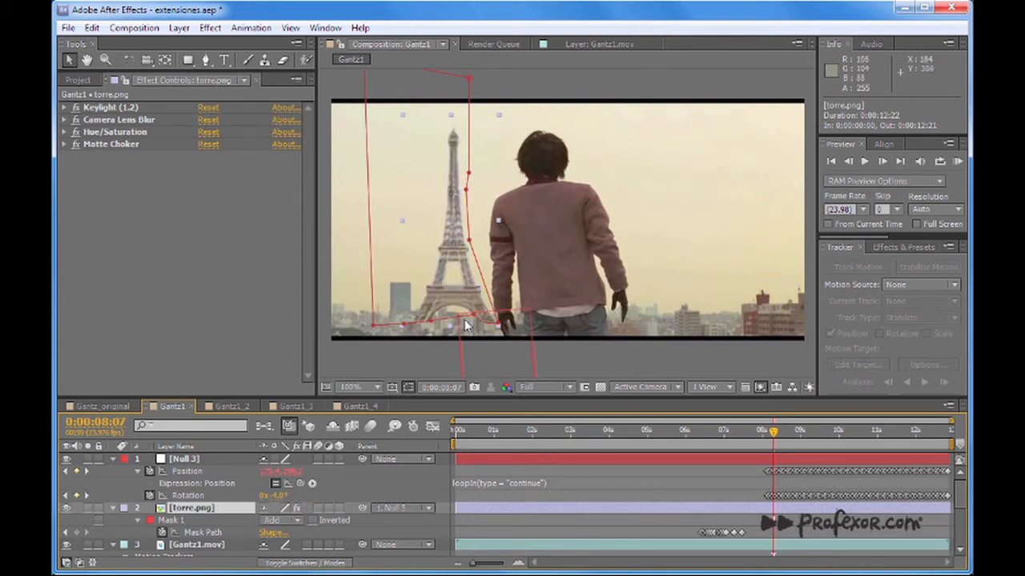
At 0:00:09:06, set the tower's Camera Lens Blur radius to 0.8, deselect the layer and collapse the effect's settings.
left_click_drag(774, 432, 810, 431)
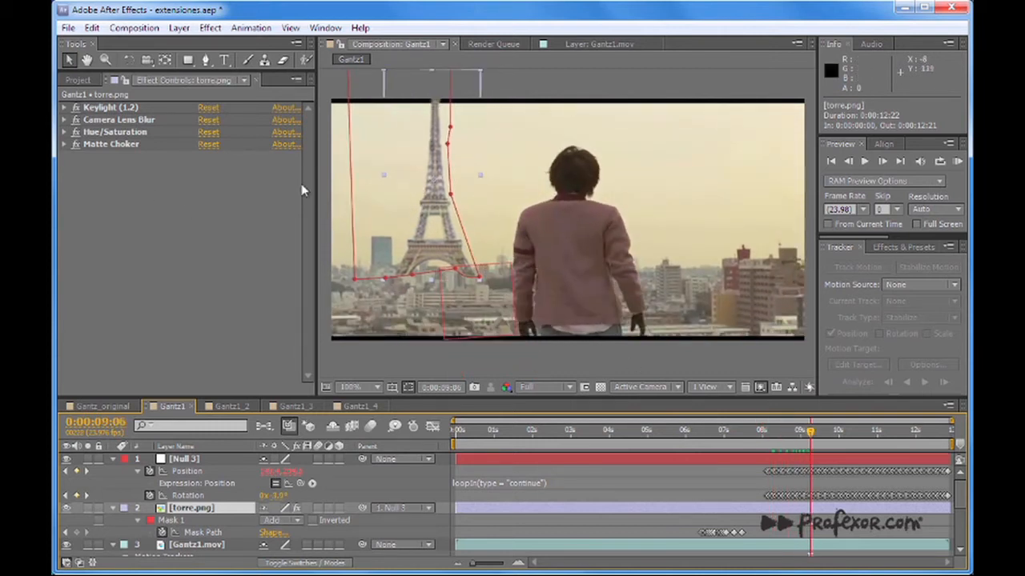
left_click(64, 120)
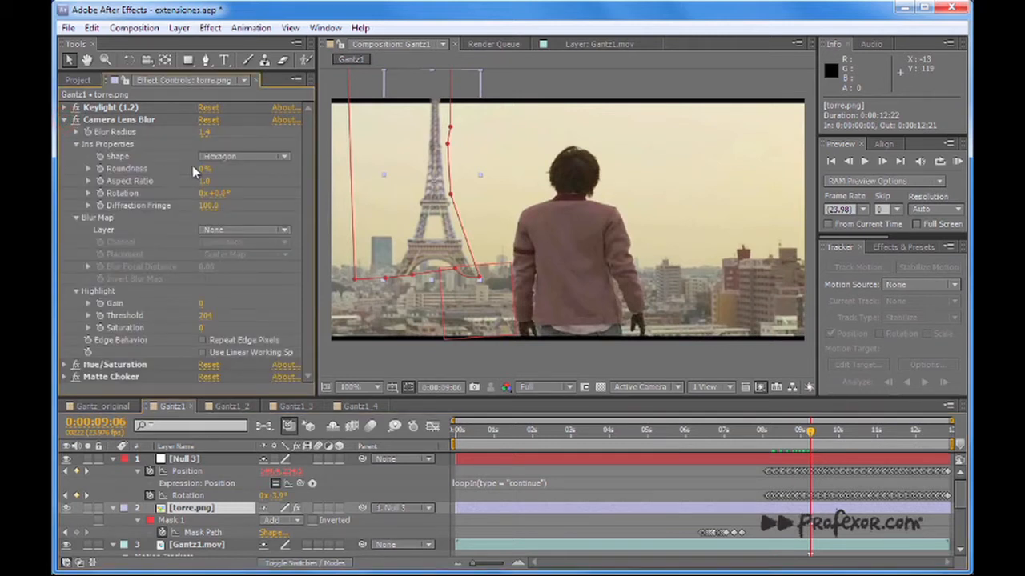
left_click_drag(205, 134, 203, 136)
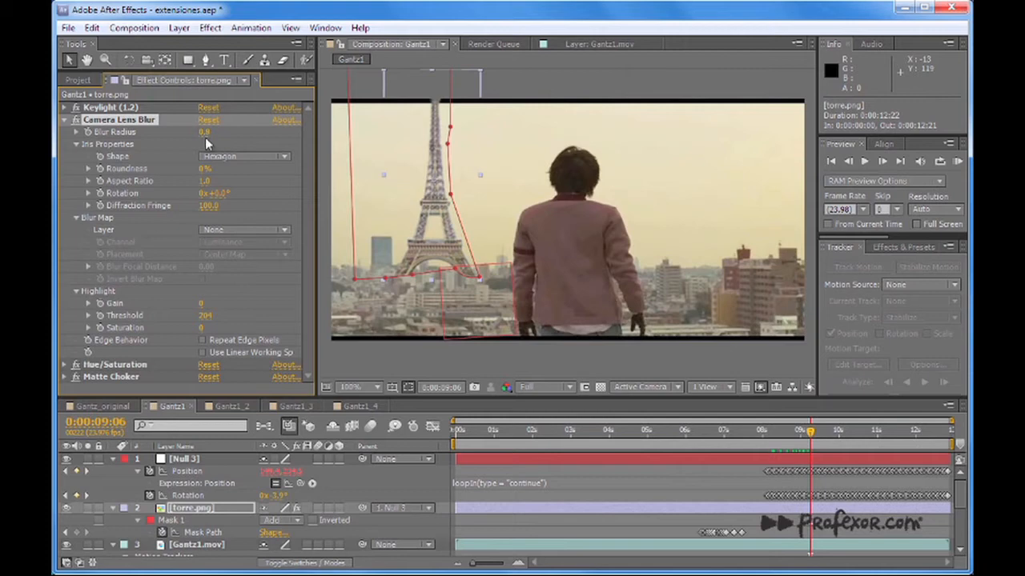
left_click(331, 351)
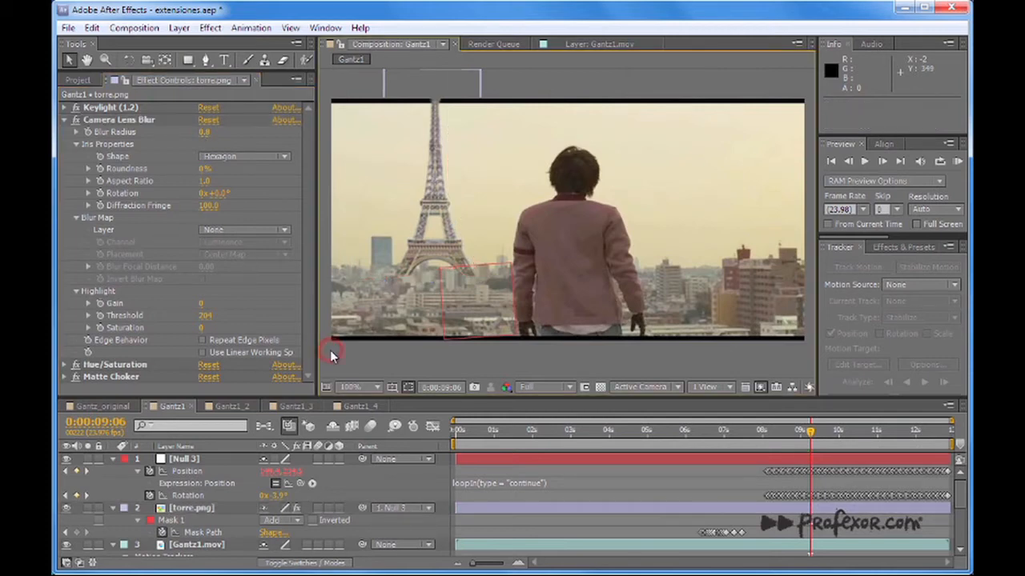
left_click(64, 119)
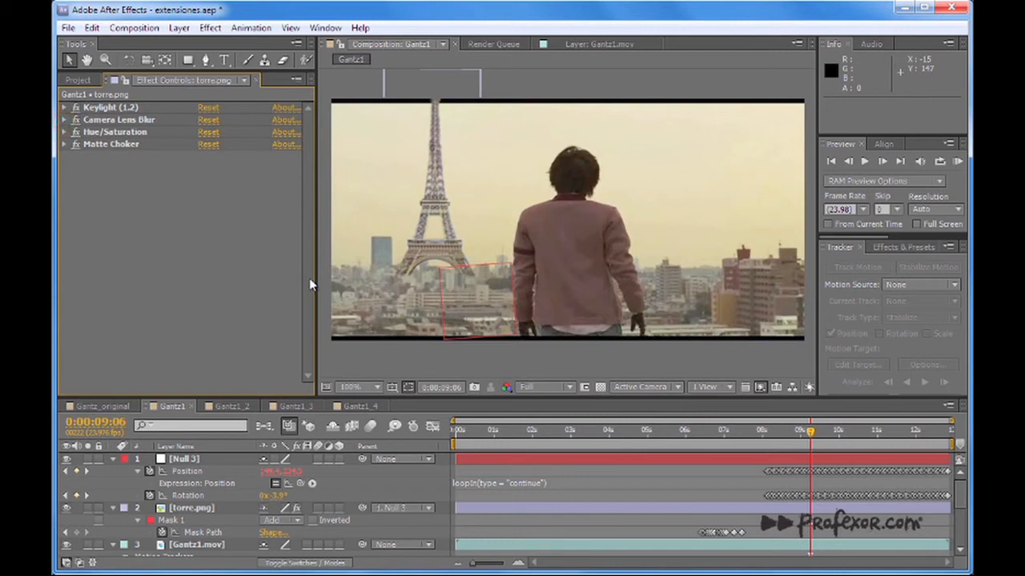
Parent the torre.png layer to Null 3 and check its motion between 0:00:08:10 and 0:00:08:06.
left_click(196, 509)
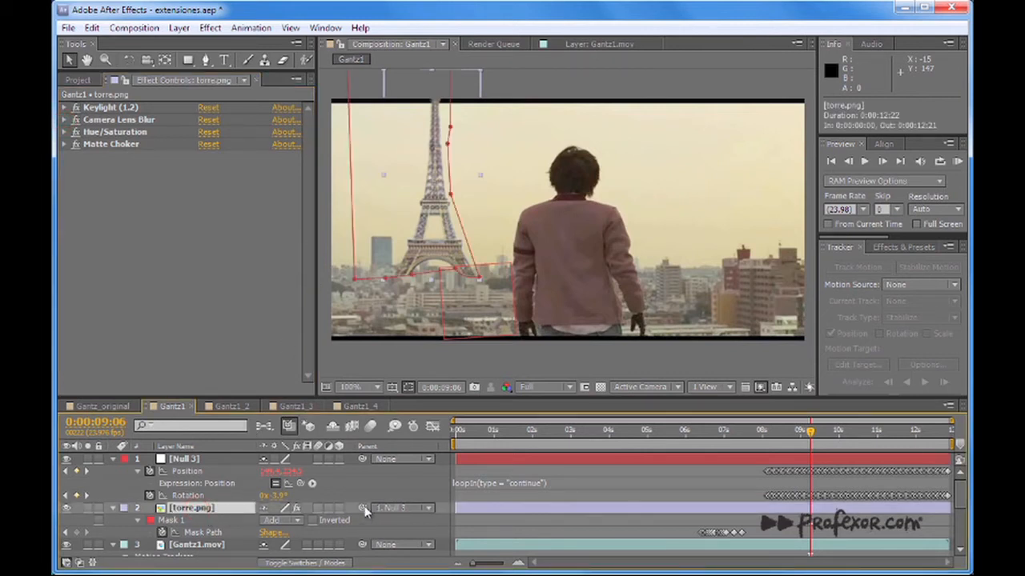
left_click_drag(361, 507, 189, 464)
mouse_move(773, 436)
left_mouse_down()
mouse_move(785, 444)
mouse_move(771, 446)
mouse_move(815, 450)
mouse_move(760, 453)
mouse_move(899, 448)
mouse_move(779, 453)
left_mouse_up()
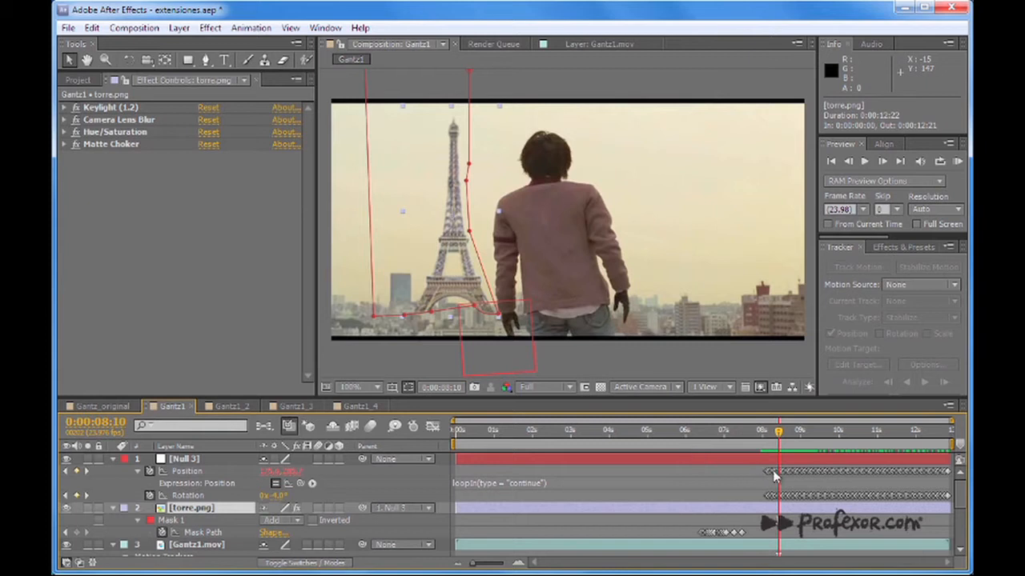
left_click_drag(779, 436, 772, 449)
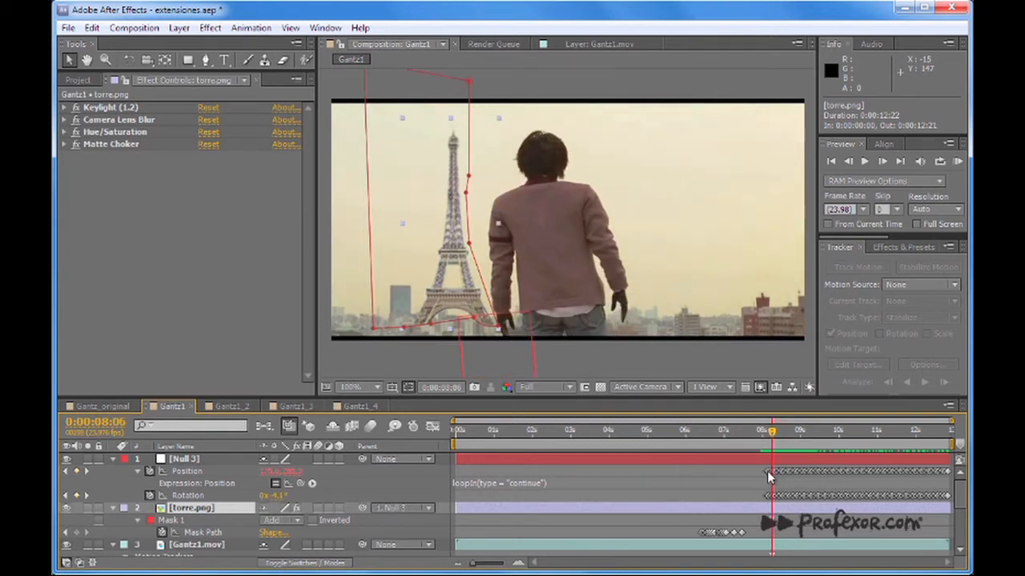
Examine the tower's path outside the frame from 0:00:00:00 to 0:00:05:09.
left_click_drag(773, 434, 455, 450)
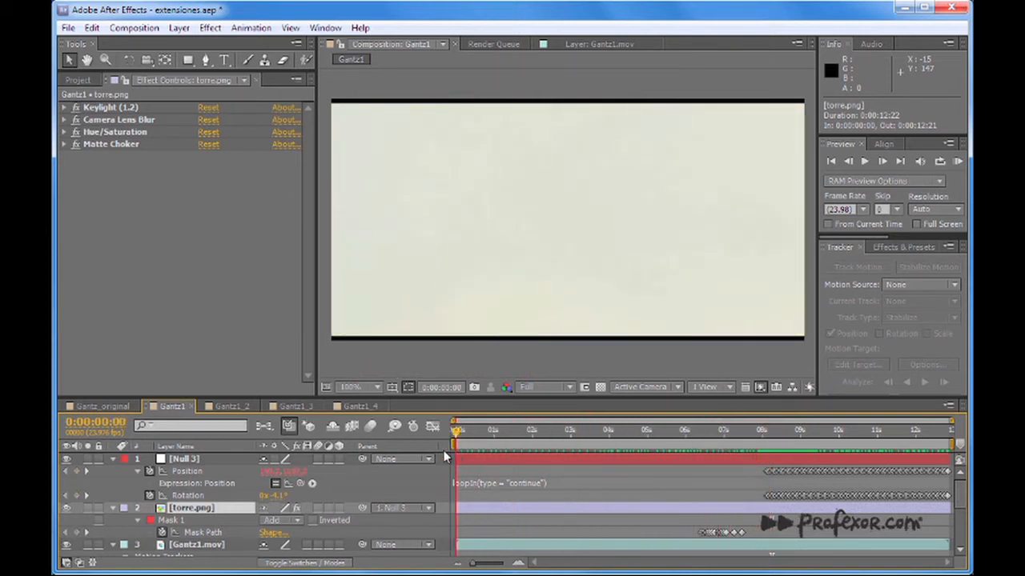
key("comma")
key("comma")
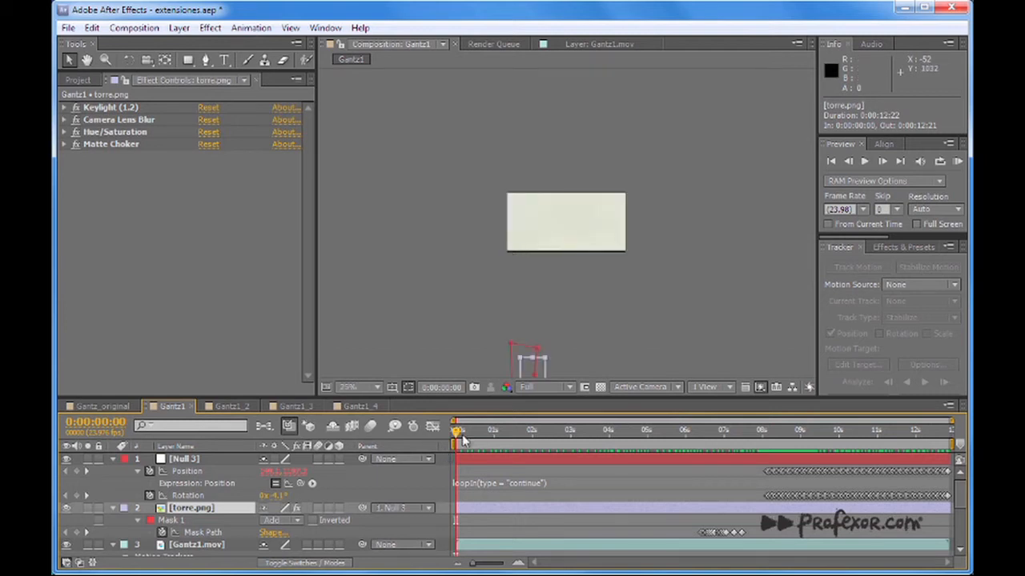
left_click_drag(455, 438, 659, 460)
scroll(562, 220, "up", 3)
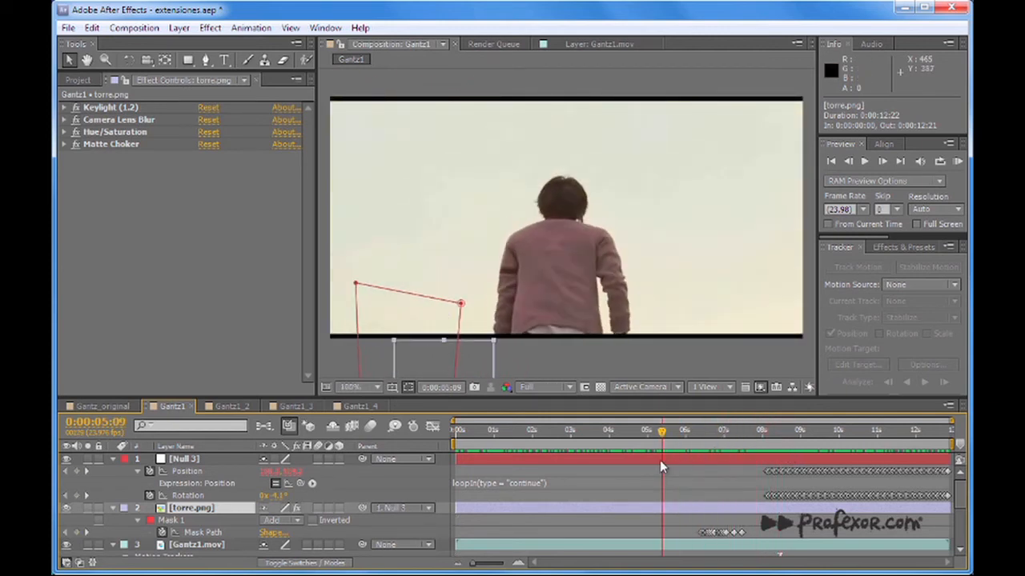
Deselect the tower, hide Null 3 and review the composite from 0:00:06:01 to 0:00:10:18.
left_click(630, 349)
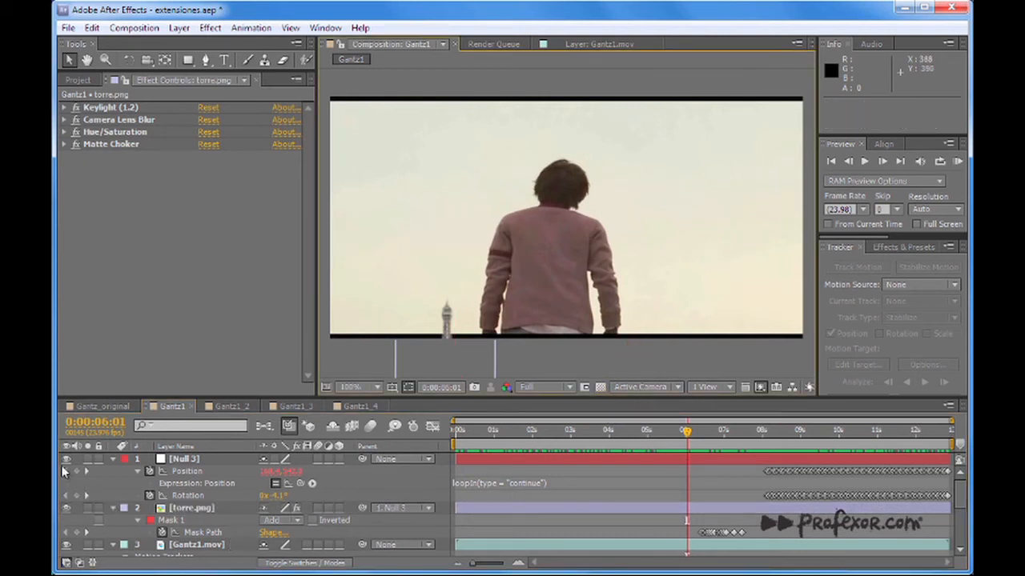
left_click_drag(686, 431, 751, 442)
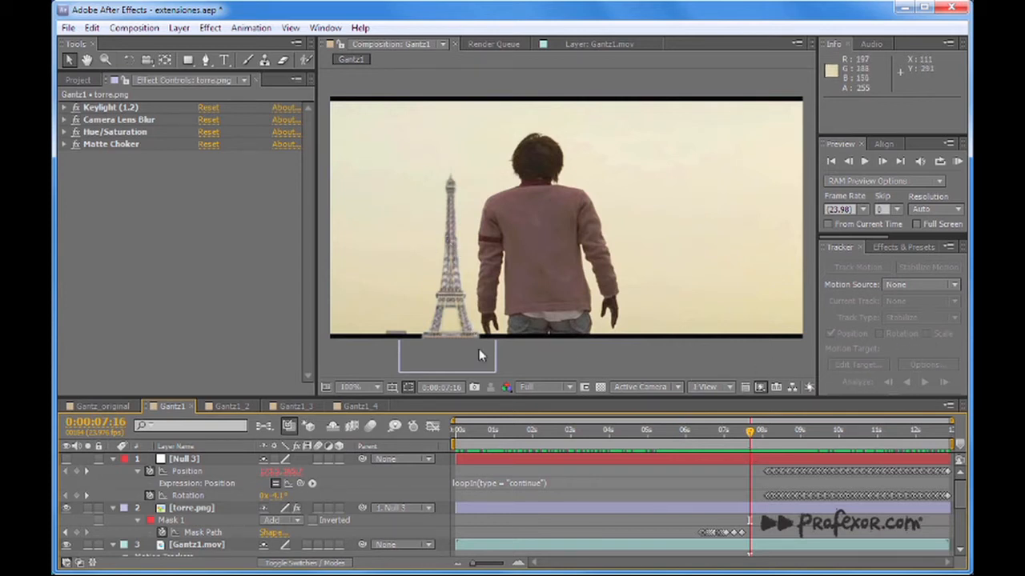
left_click_drag(751, 433, 816, 441)
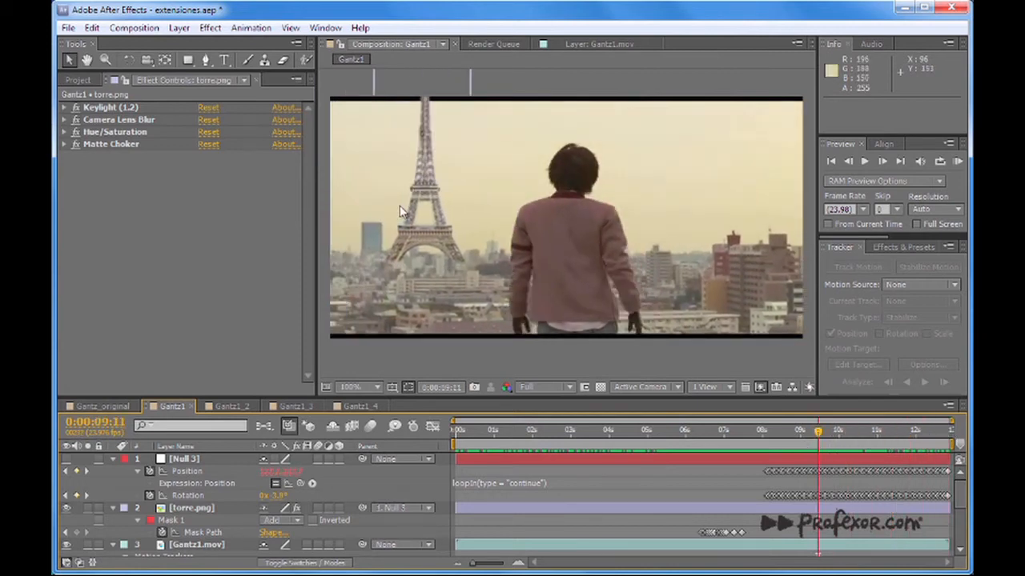
left_click_drag(820, 436, 869, 436)
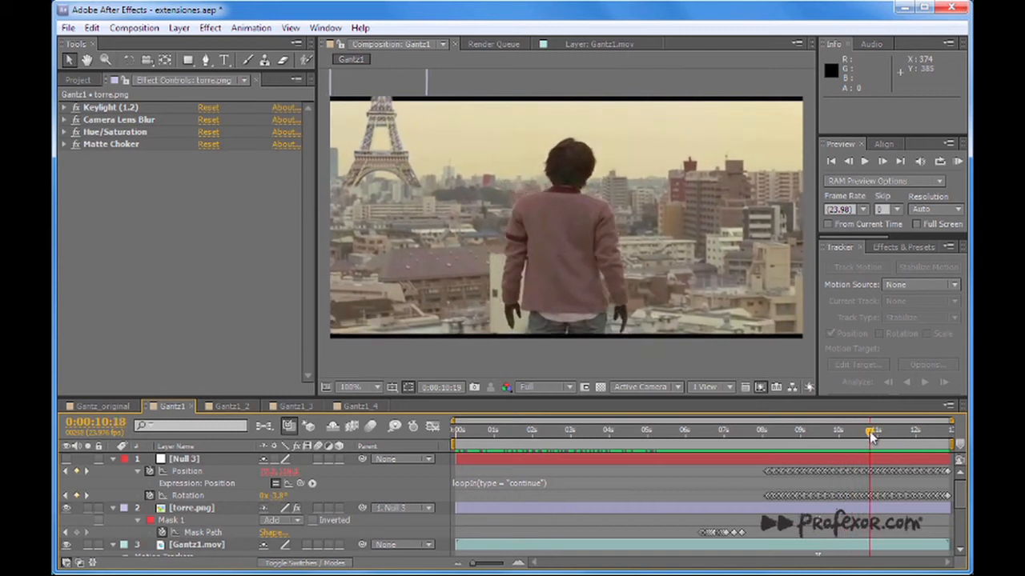
Open the Gantz1_2 composition and examine the Feature Center tracking keyframes of Track Point 1 on Gantz1.mov.
left_click(230, 407)
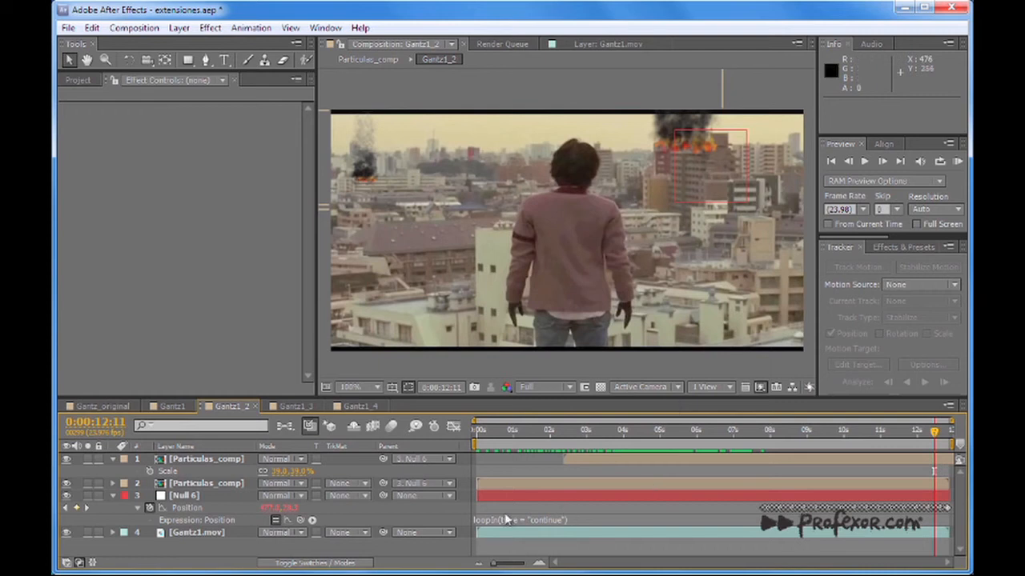
left_click(222, 534)
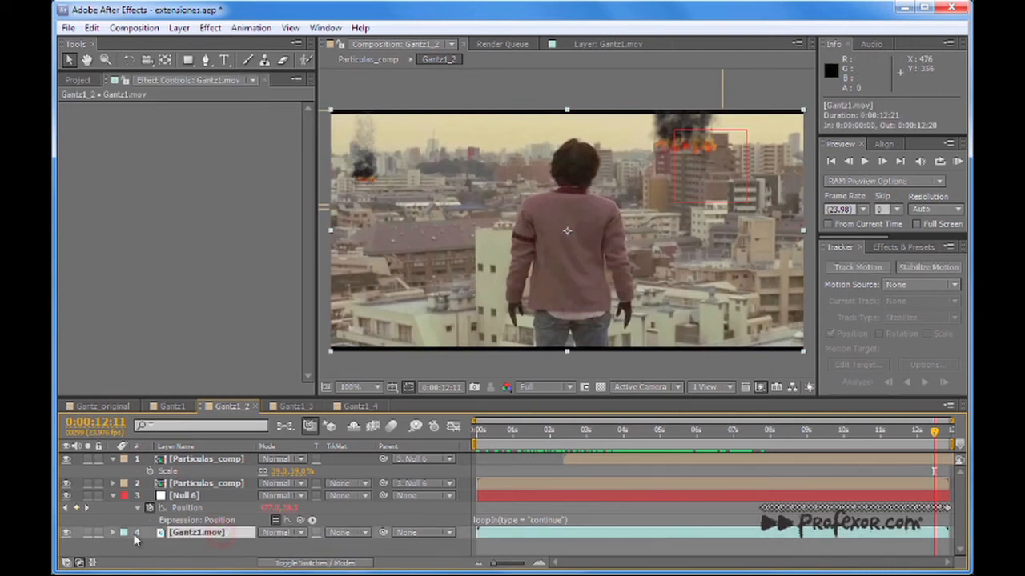
key("u")
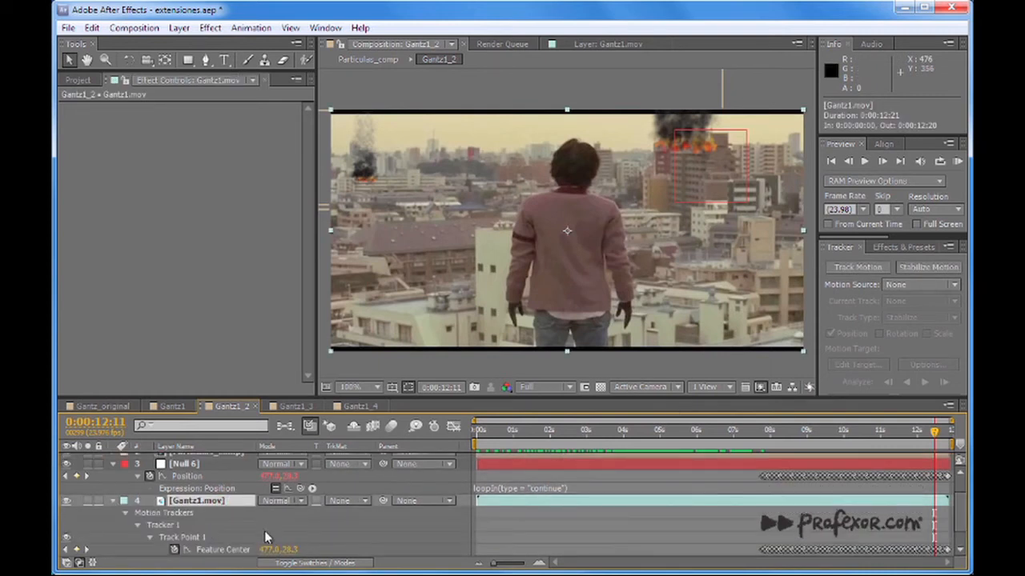
left_click(237, 550)
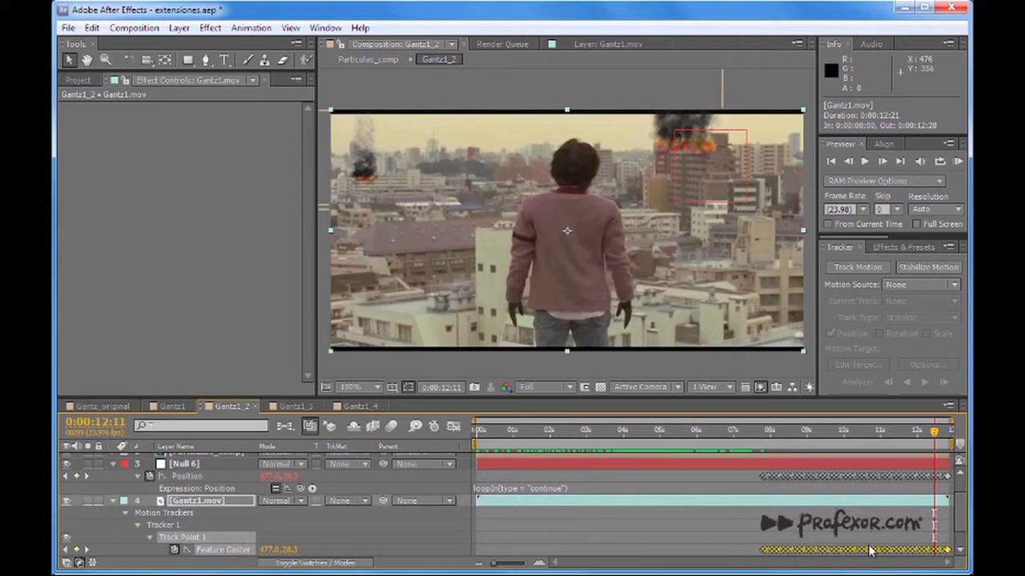
left_click(108, 500)
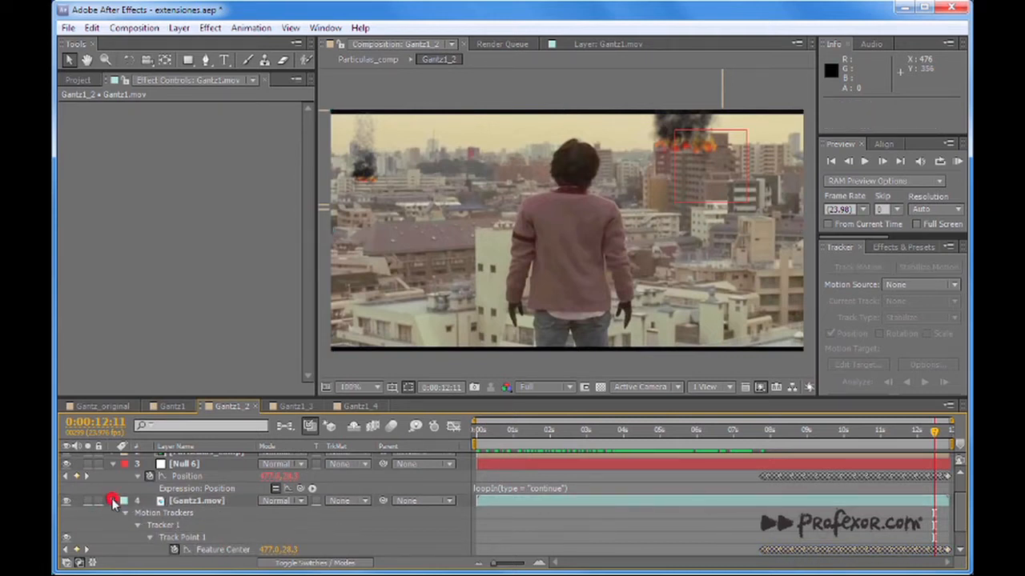
Collapse the Gantz1.mov tracking data and check Null 6's loopIn Position motion from 0:00:05:05 to 0:00:10:08.
left_click(113, 501)
left_click(186, 497)
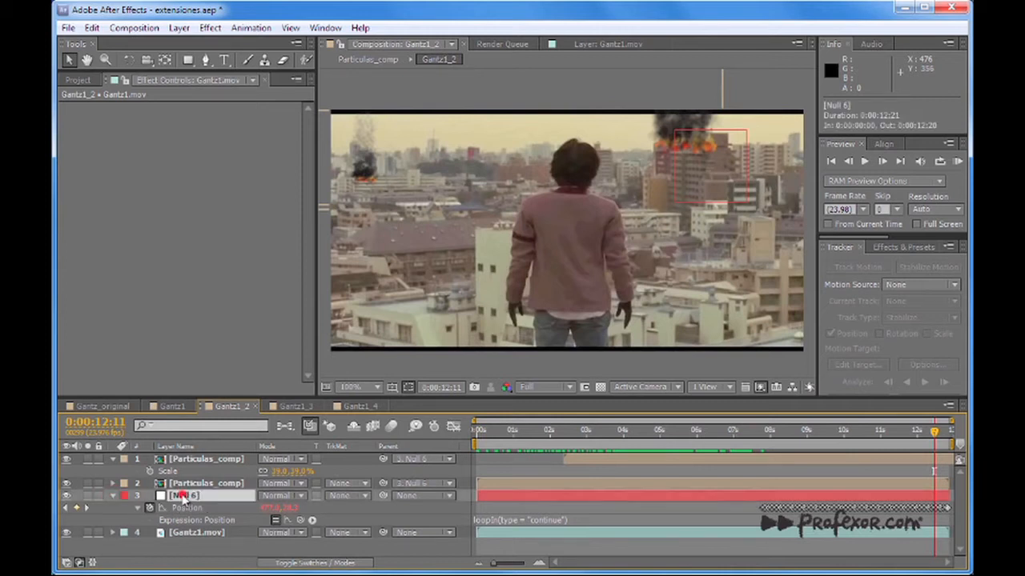
key("u")
key("u")
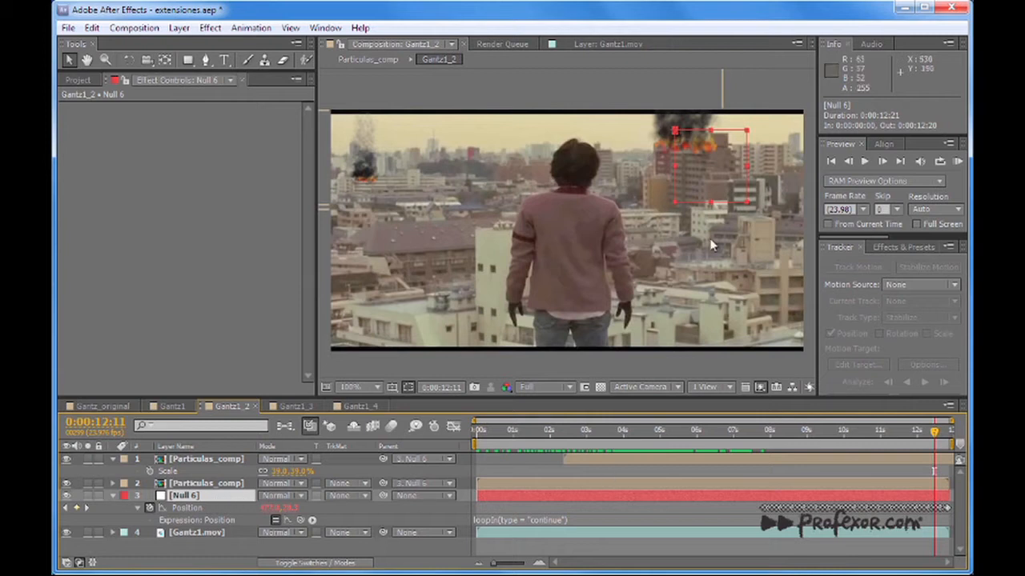
left_click_drag(508, 432, 667, 432)
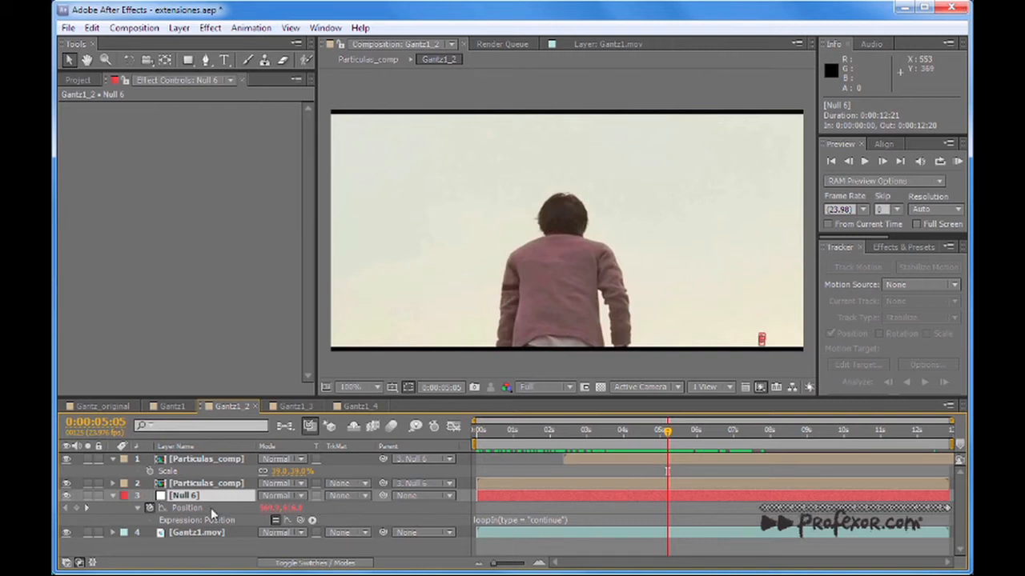
mouse_move(675, 433)
left_mouse_down()
mouse_move(777, 447)
mouse_move(748, 456)
mouse_move(759, 460)
mouse_move(915, 458)
mouse_move(855, 461)
left_mouse_up()
Compare the two Particulas_comp layers parented to Null 6 at 0:00:10:08 and 0:00:08:16.
left_click(231, 485)
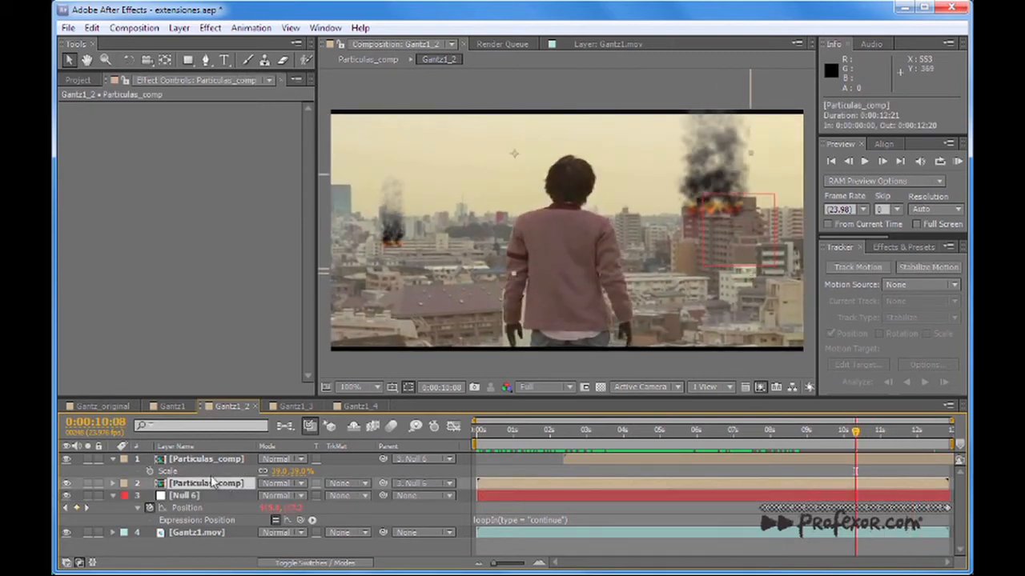
left_click(212, 460)
left_click(208, 483)
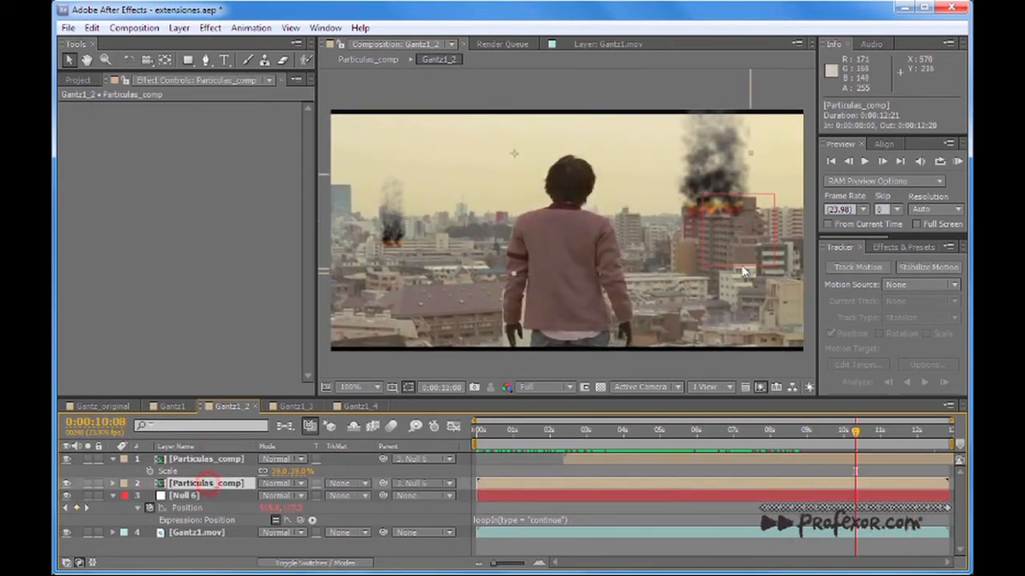
left_click_drag(565, 432, 795, 456)
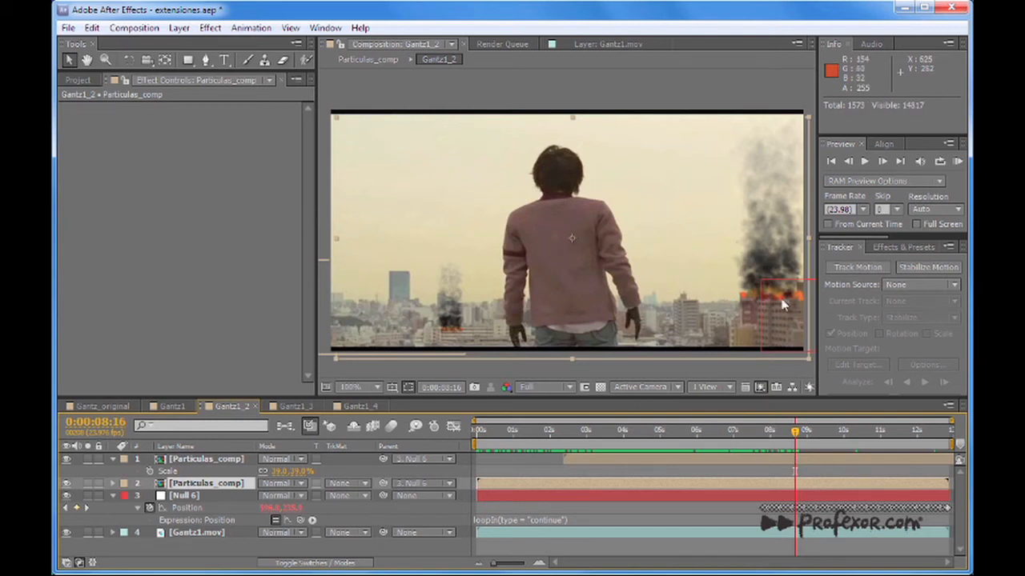
left_click(209, 458)
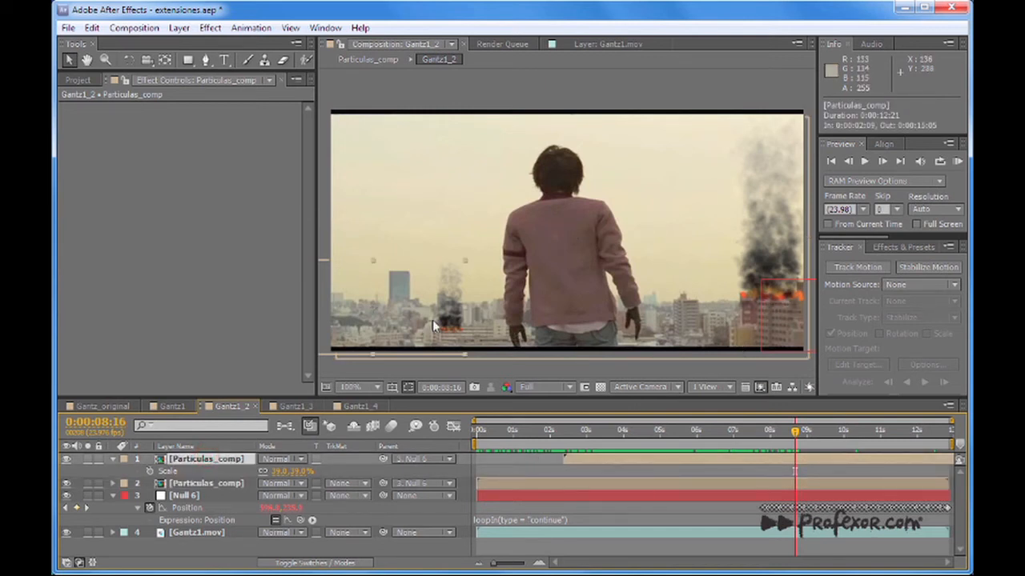
left_click(225, 486)
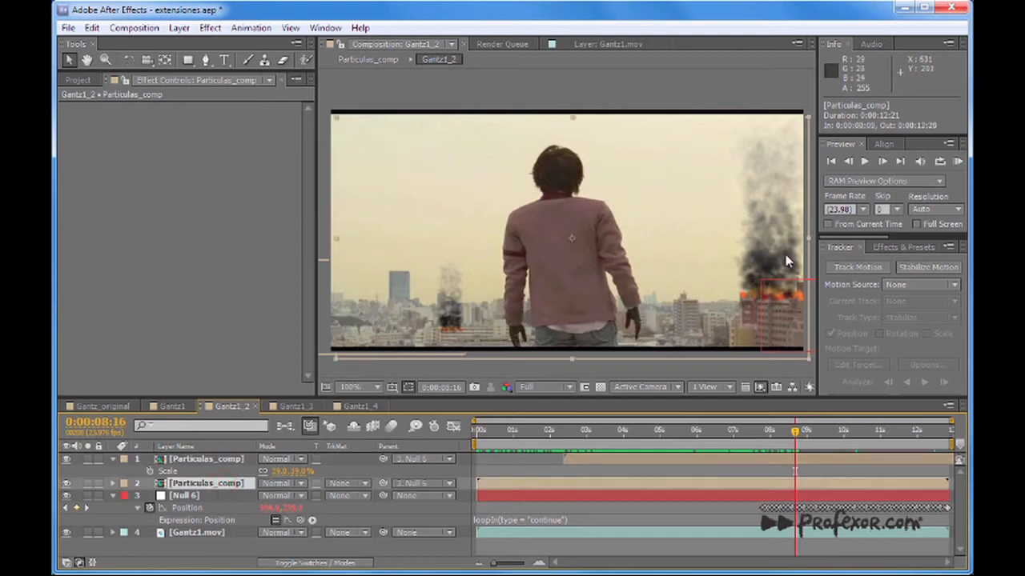
Examine how the smoke and fire follow the buildings between 0:00:08:01 and 0:00:10:22.
left_click(788, 433)
left_click_drag(788, 433, 815, 435)
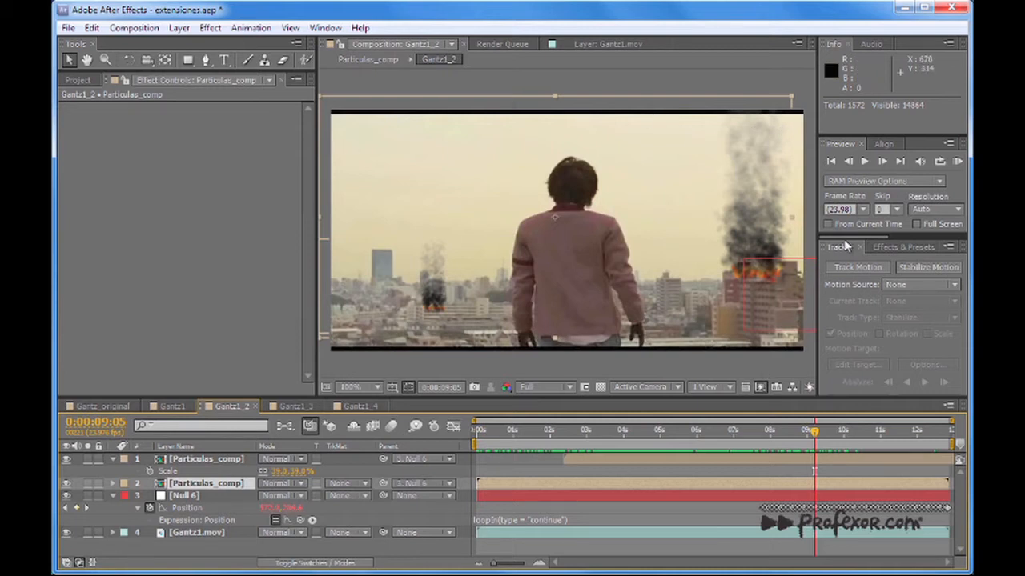
left_click_drag(814, 434, 773, 450)
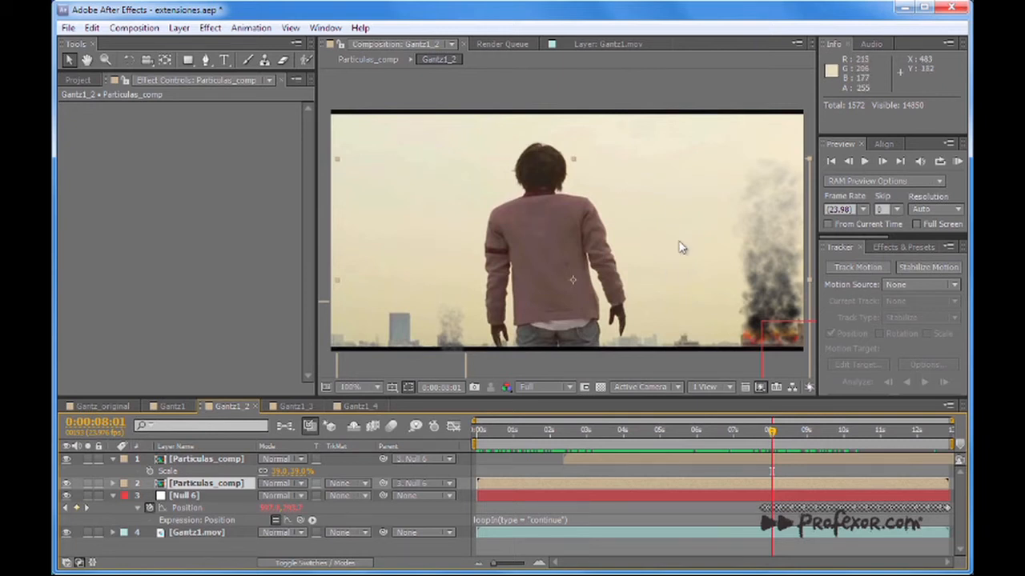
mouse_move(771, 432)
left_mouse_down()
mouse_move(746, 440)
mouse_move(789, 444)
mouse_move(775, 449)
left_mouse_up()
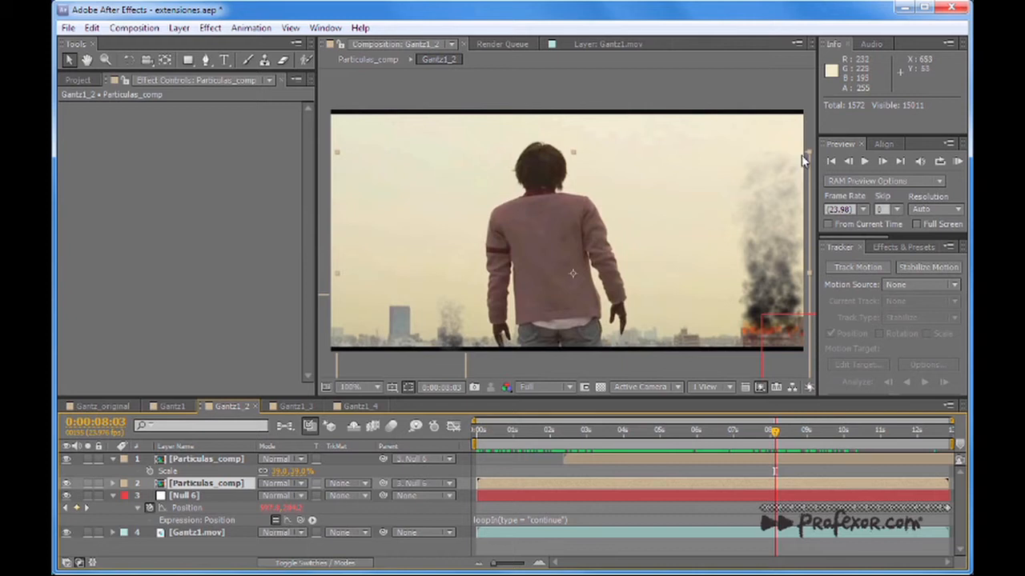
mouse_move(773, 436)
left_mouse_down()
mouse_move(739, 436)
mouse_move(787, 439)
left_mouse_up()
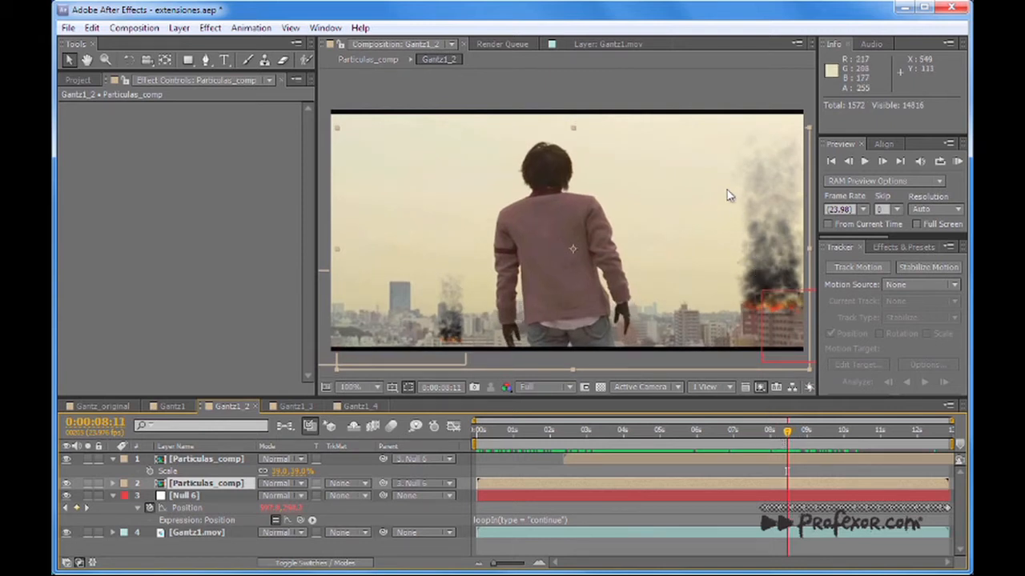
left_click_drag(788, 435, 878, 432)
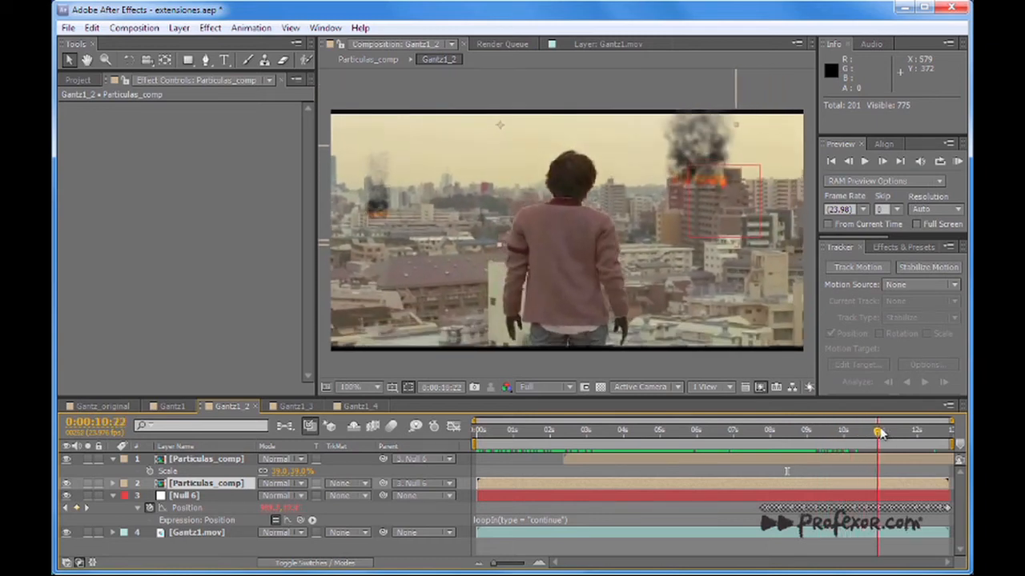
Play back the smoke and fire composite, including from 0:00:07:02, and review the frames at 0:00:09:04 and 0:00:10:06.
key("space")
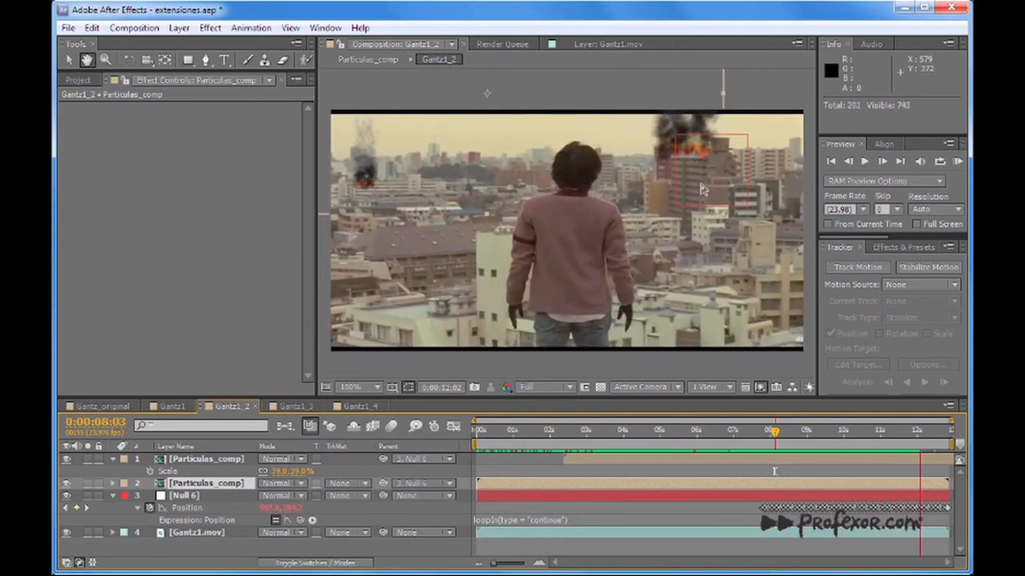
left_click(729, 433)
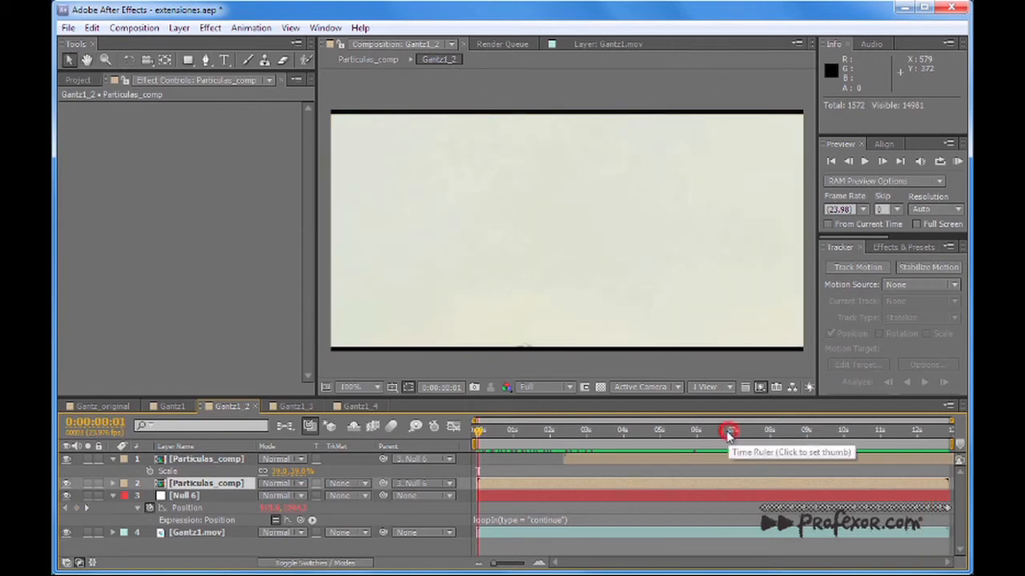
key("space")
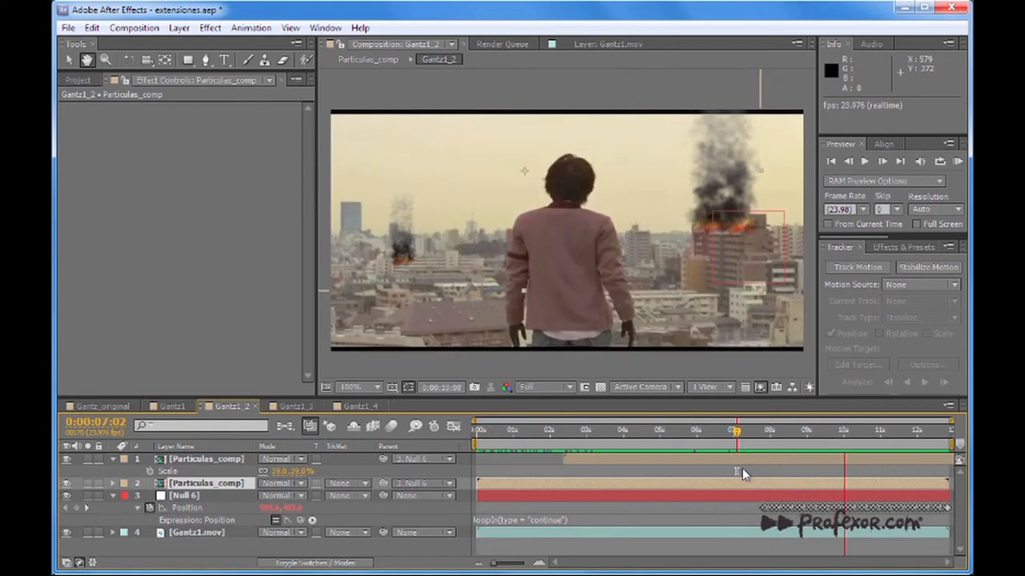
key("space")
left_click_drag(789, 445, 813, 443)
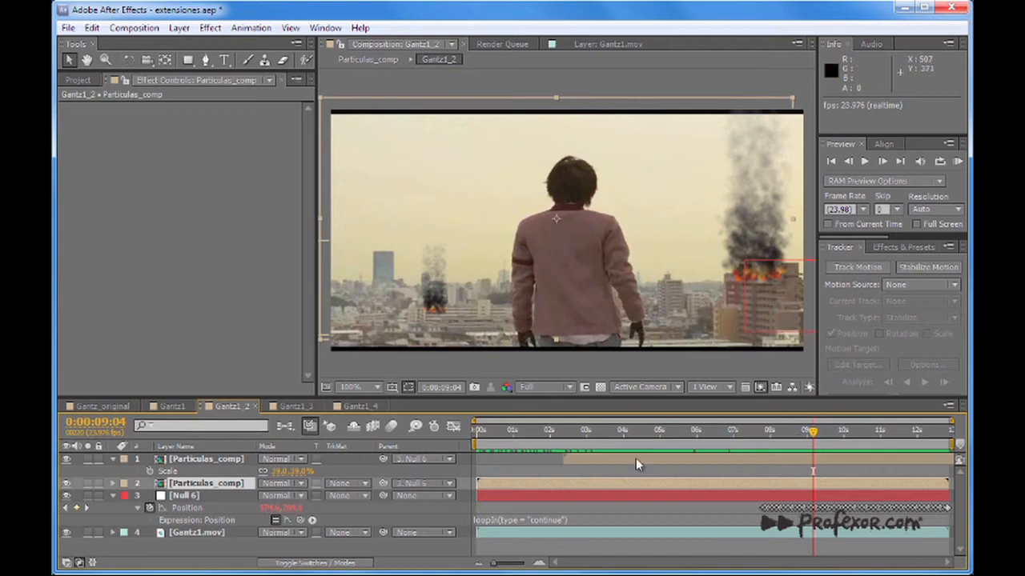
left_click_drag(813, 432, 853, 436)
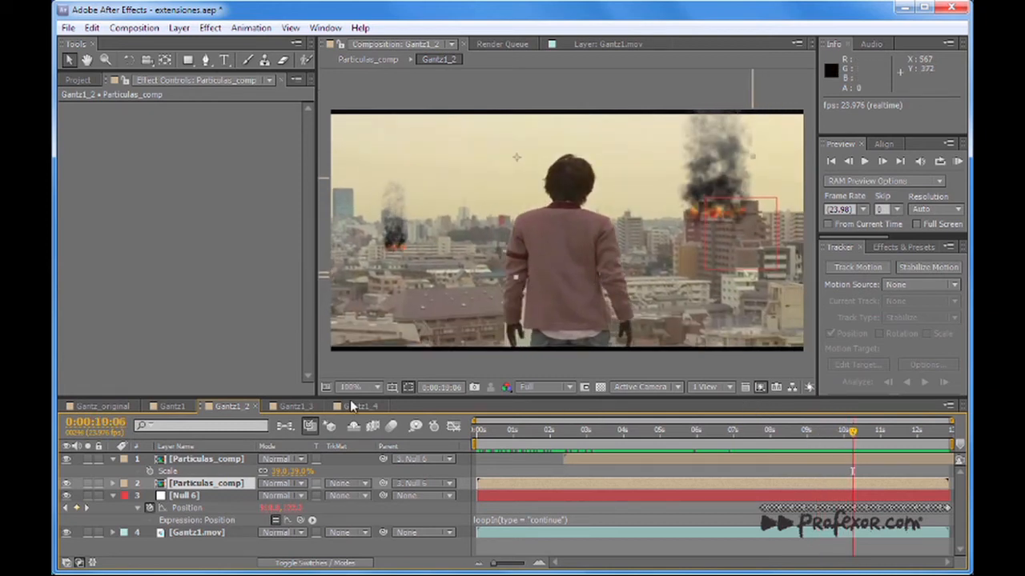
Open the Gantz1_3 composition and inspect the Gantz1.mov effects and the dunas.jpg background's motion path.
left_click(293, 407)
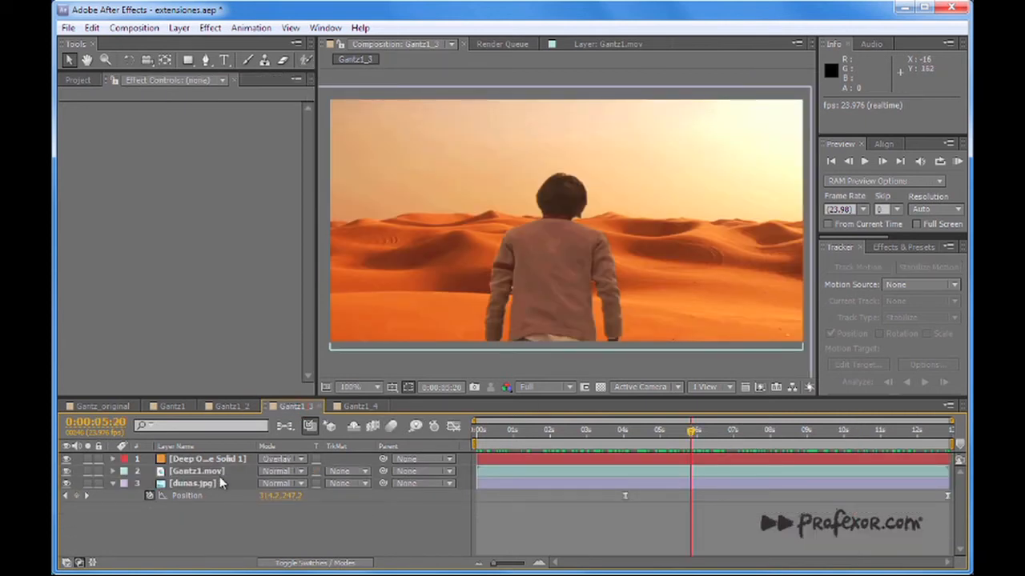
left_click(196, 472)
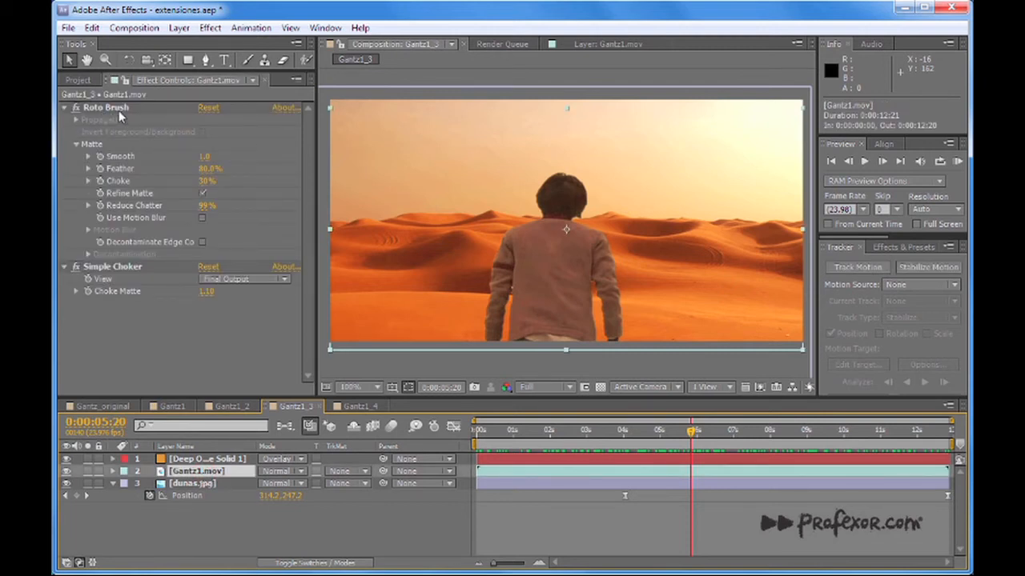
left_click(191, 483)
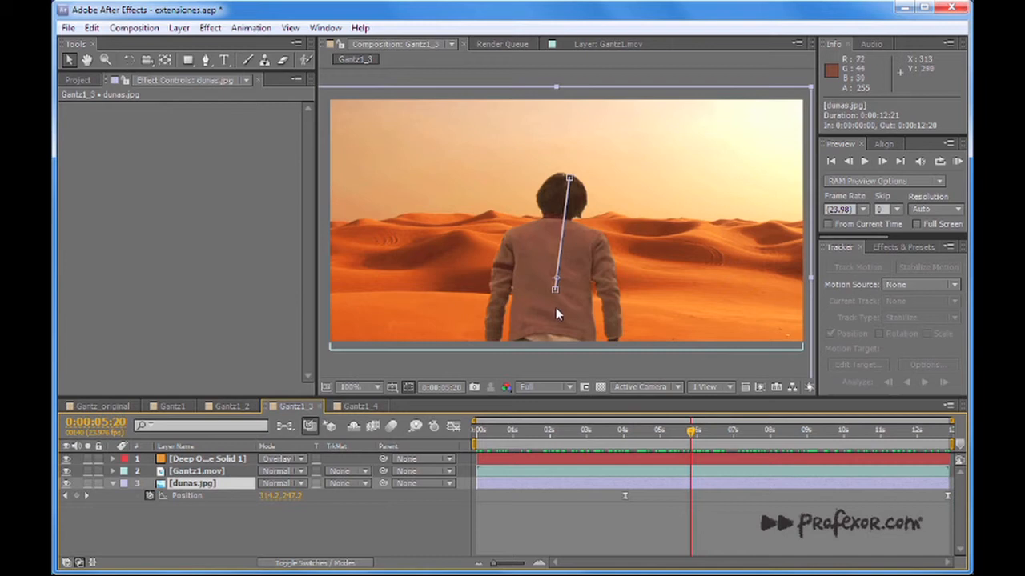
Compare the desert composite with and without the Deep Orange Solid 1 overlay, leaving the overlay visible.
left_click(240, 459)
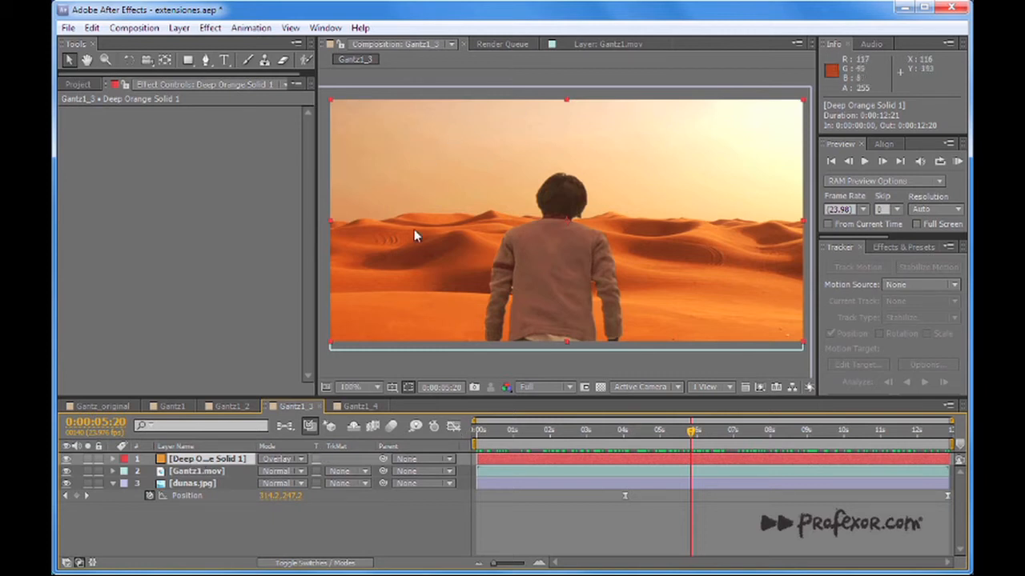
left_click(65, 458)
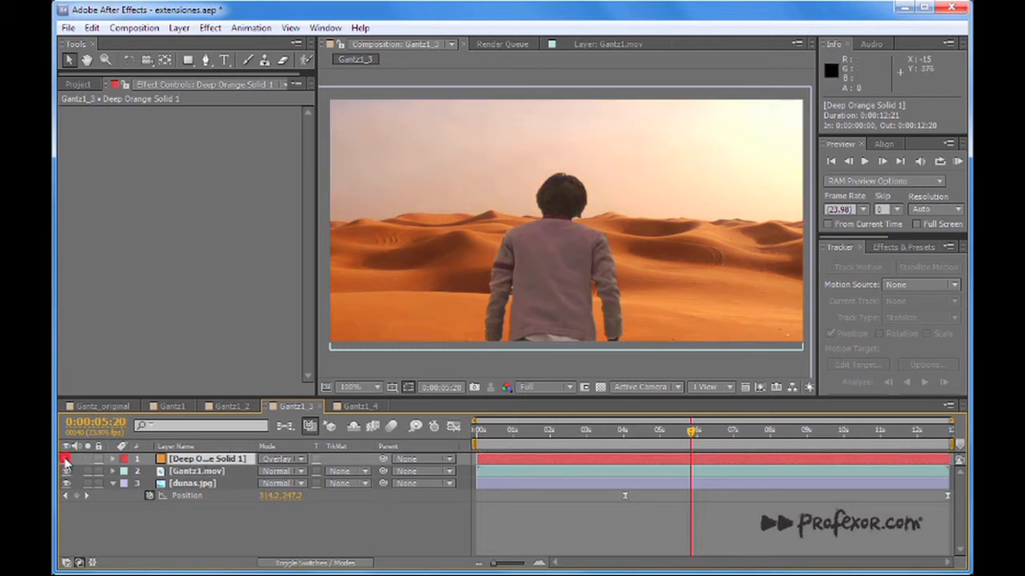
left_click(66, 458)
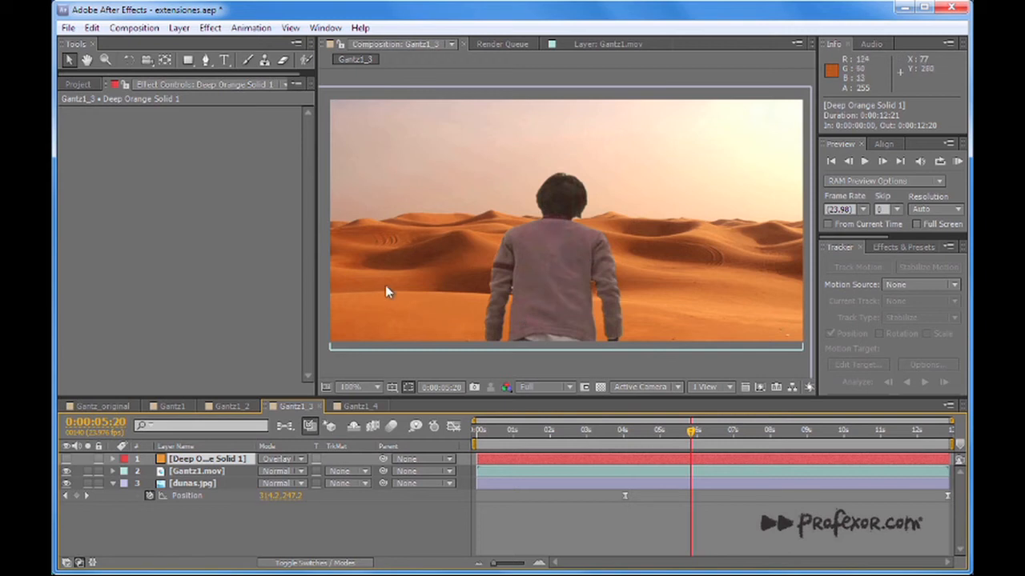
left_click(67, 459)
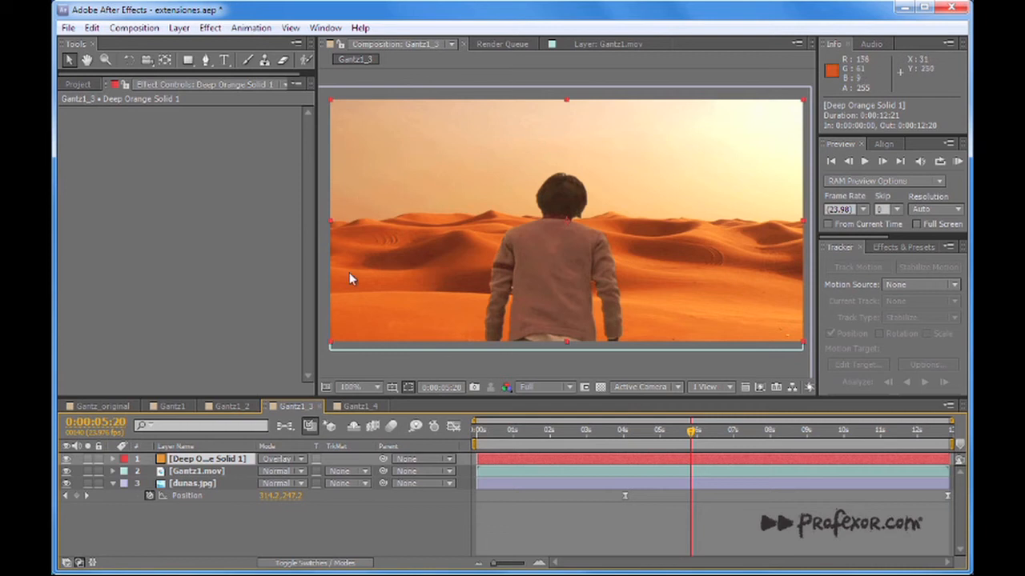
Examine the dunas.jpg background's Position animation from 0:00:01:17 to 0:00:12:18.
left_click_drag(516, 437, 541, 433)
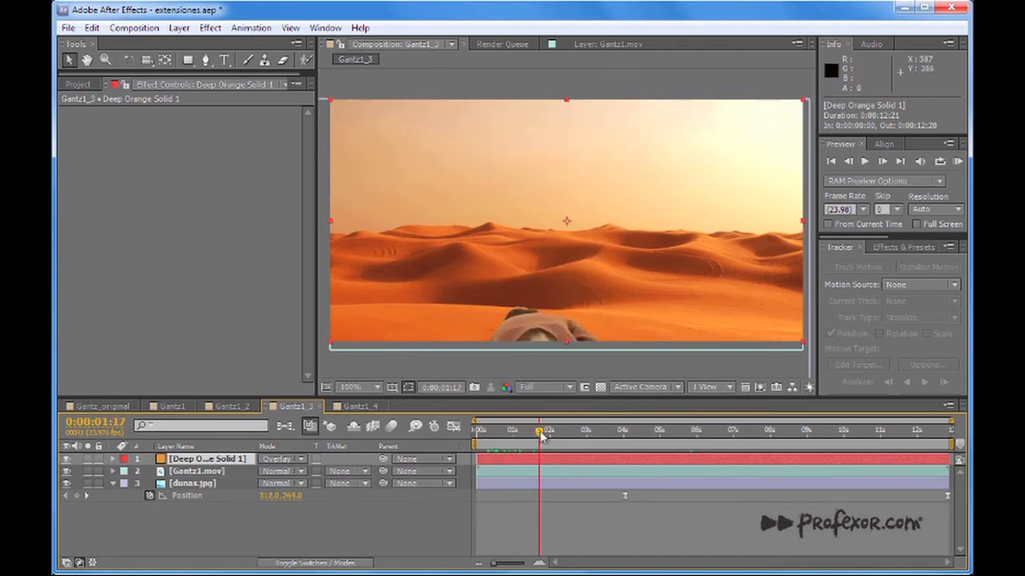
left_click(200, 484)
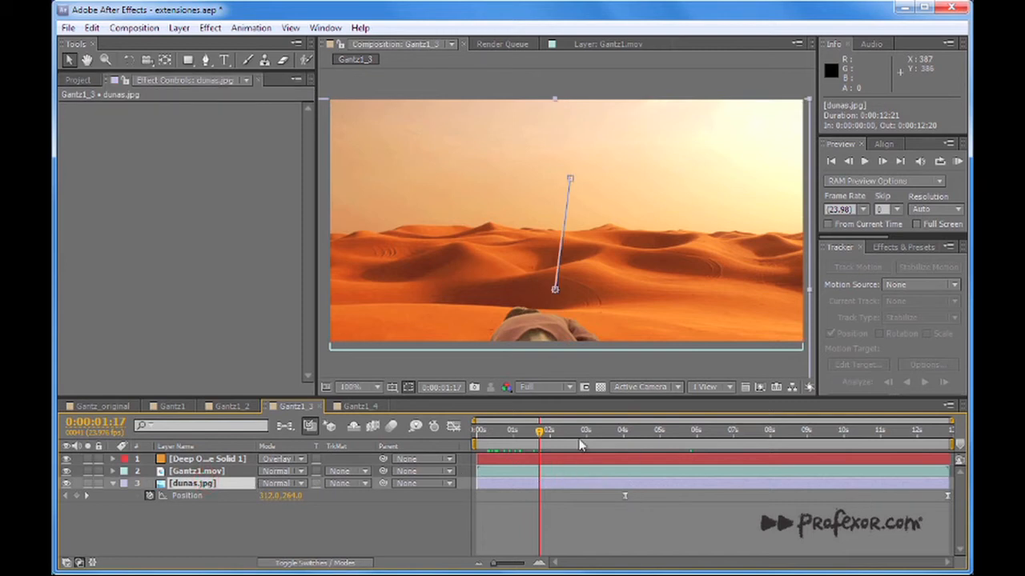
left_click_drag(541, 433, 558, 436)
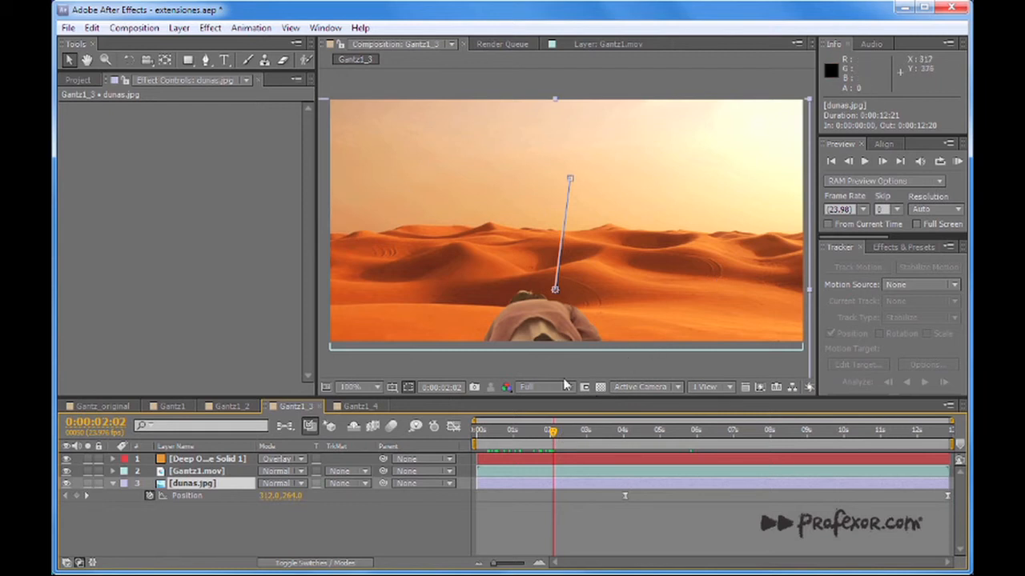
left_click_drag(552, 432, 858, 469)
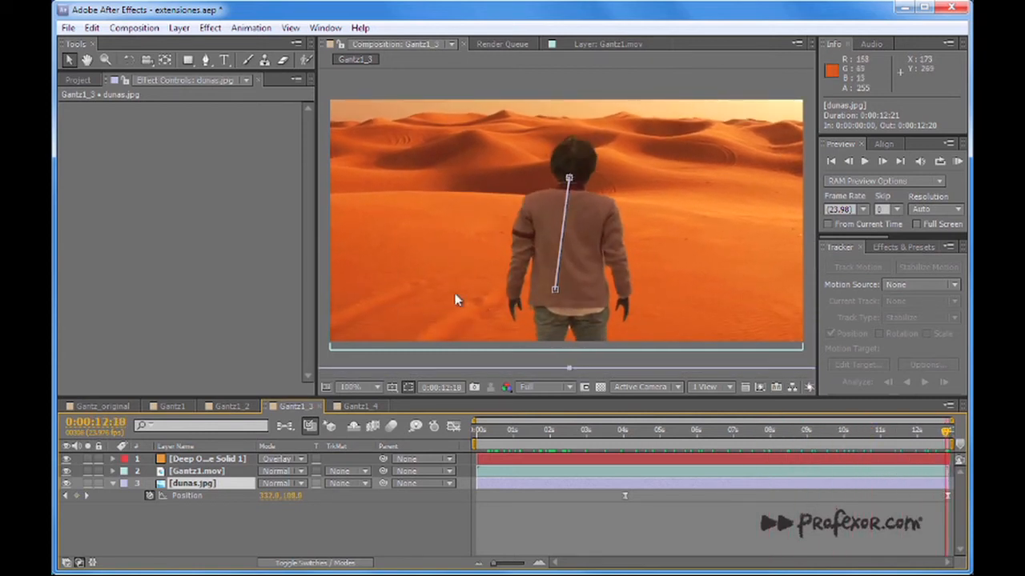
Check the dunas.jpg layer's bounds against the frame at 0:00:08:11, 0:00:04:05 and 0:00:05:20.
left_click_drag(808, 441, 788, 436)
scroll(613, 295, "down", 2)
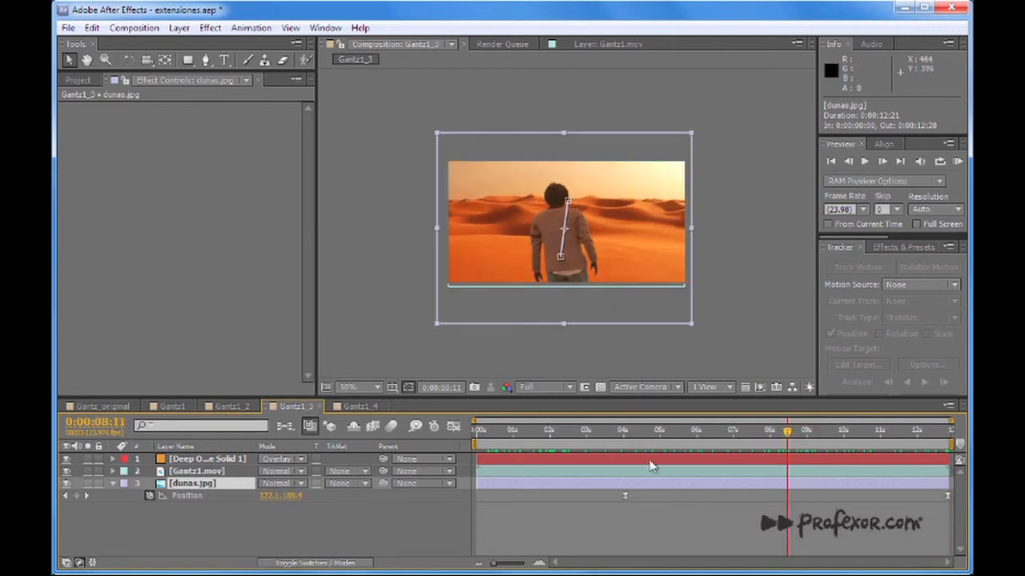
mouse_move(641, 436)
left_mouse_down()
mouse_move(609, 436)
mouse_move(631, 437)
left_mouse_up()
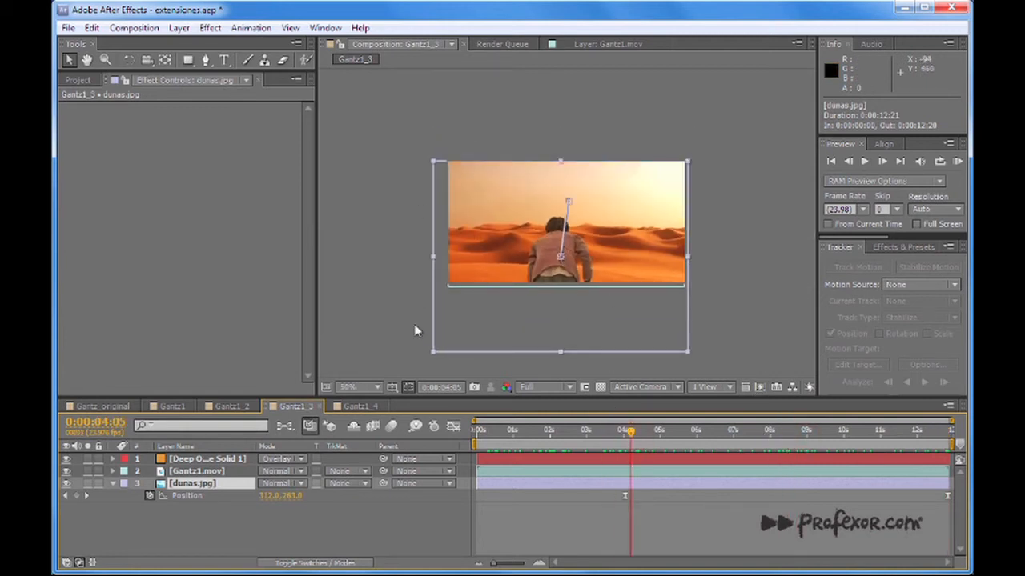
left_click_drag(632, 434, 948, 433)
left_click_drag(881, 459, 689, 462)
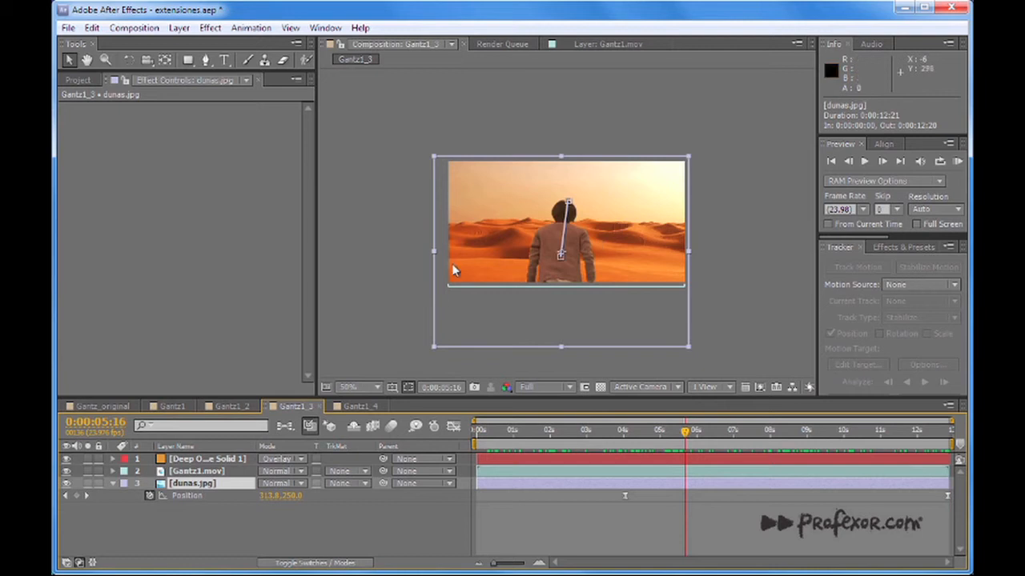
left_click_drag(682, 436, 693, 470)
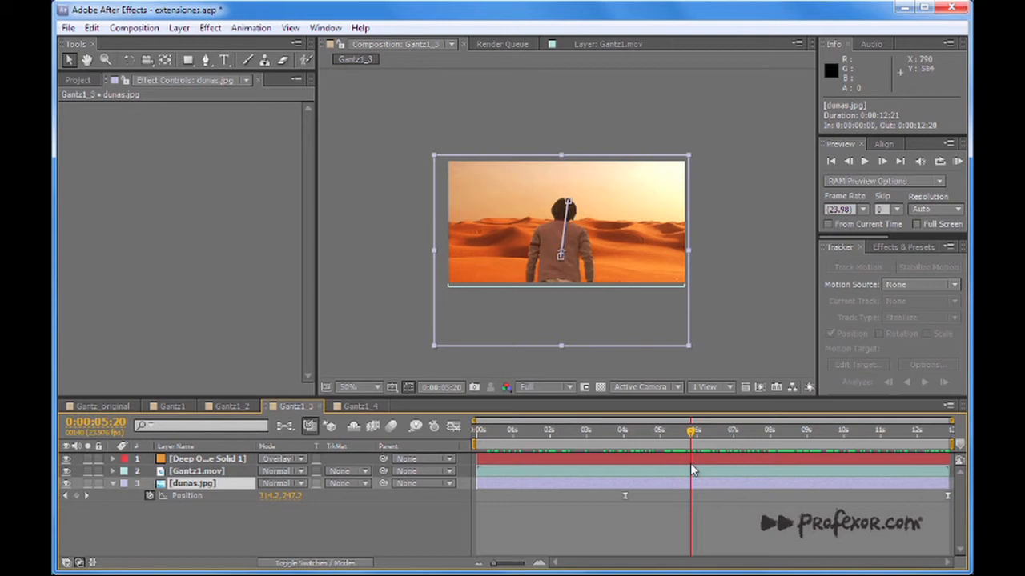
Open Gantz1.mov in its layer view and examine the Roto Brush outline around the man at 0:00:05:20 and 0:00:04:01.
left_click(198, 472)
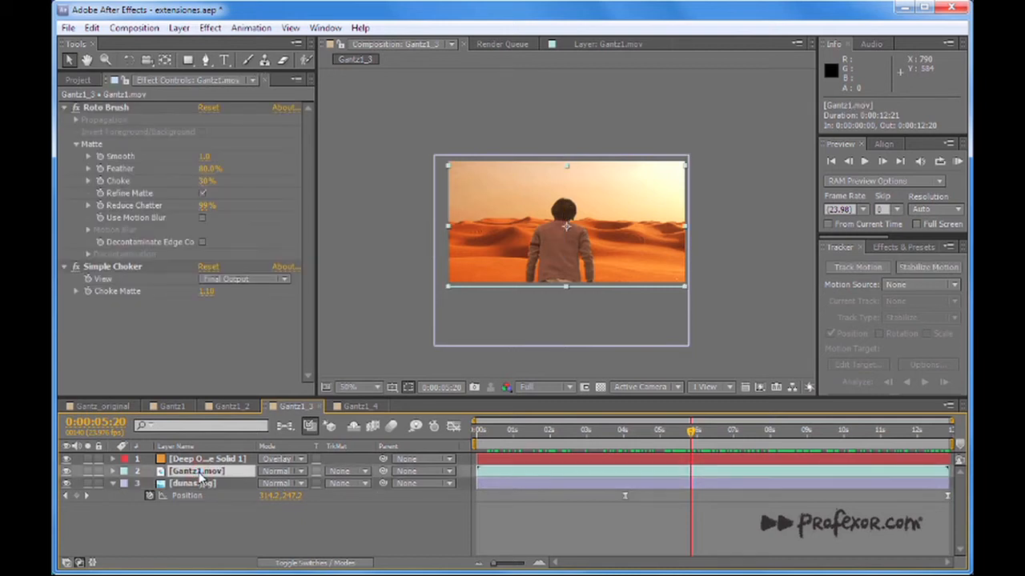
double_click(198, 472)
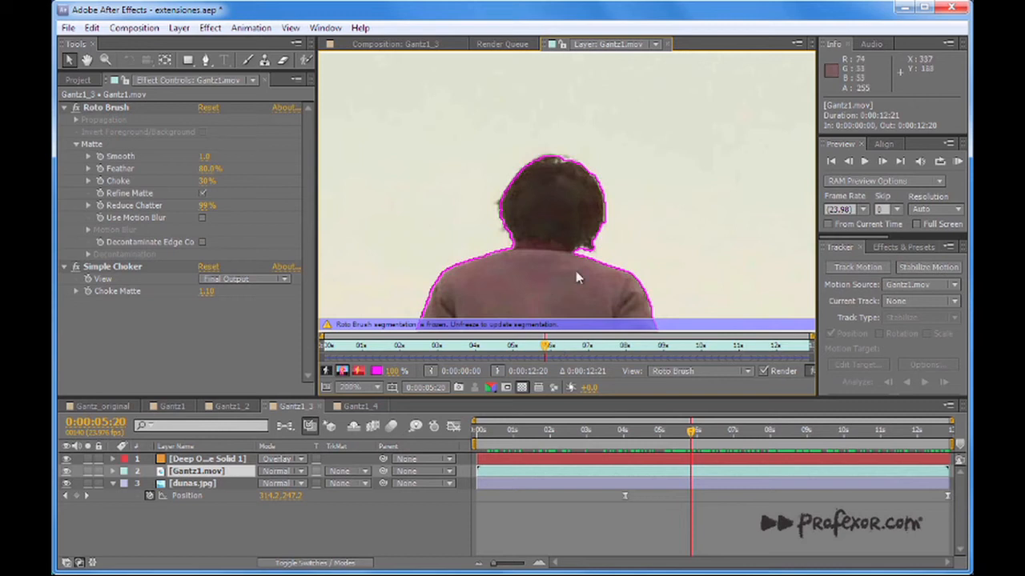
scroll(576, 272, "down", 1)
left_click_drag(580, 268, 600, 214)
left_click(477, 349)
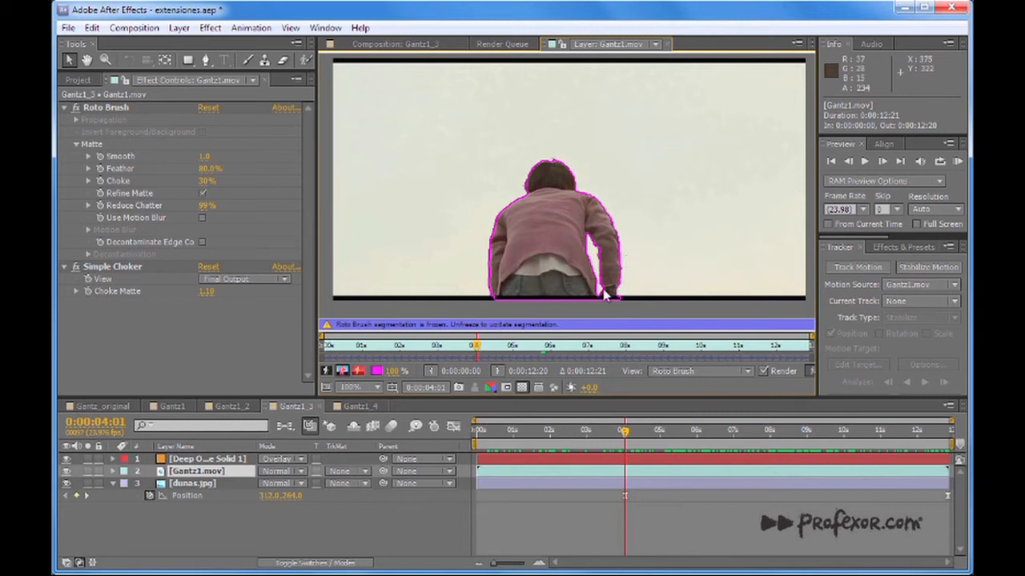
Examine the Roto Brush outline around the man at 0:00:03:05, 0:00:02:12 and 0:00:06:10.
left_click(445, 346)
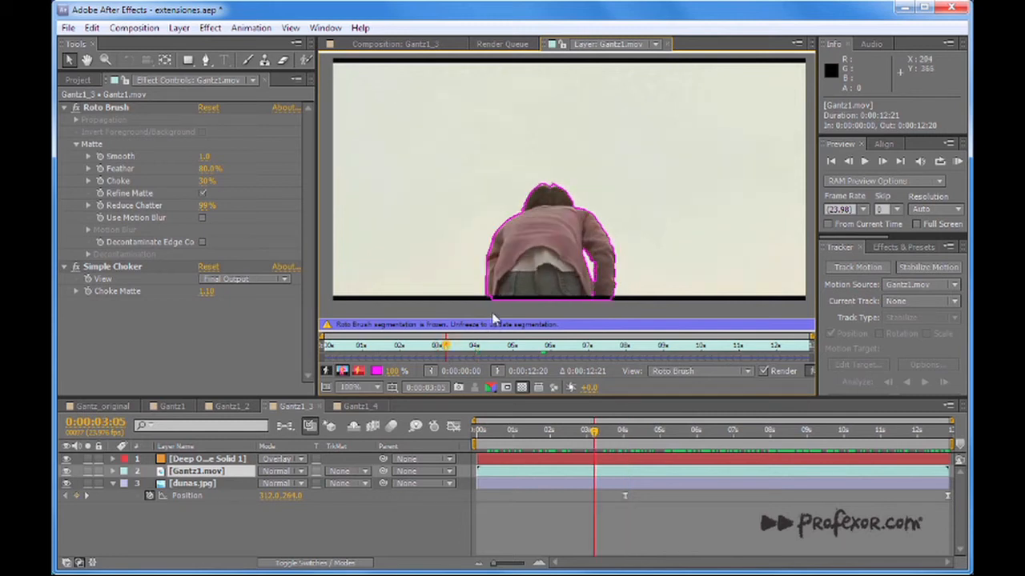
left_click(419, 347)
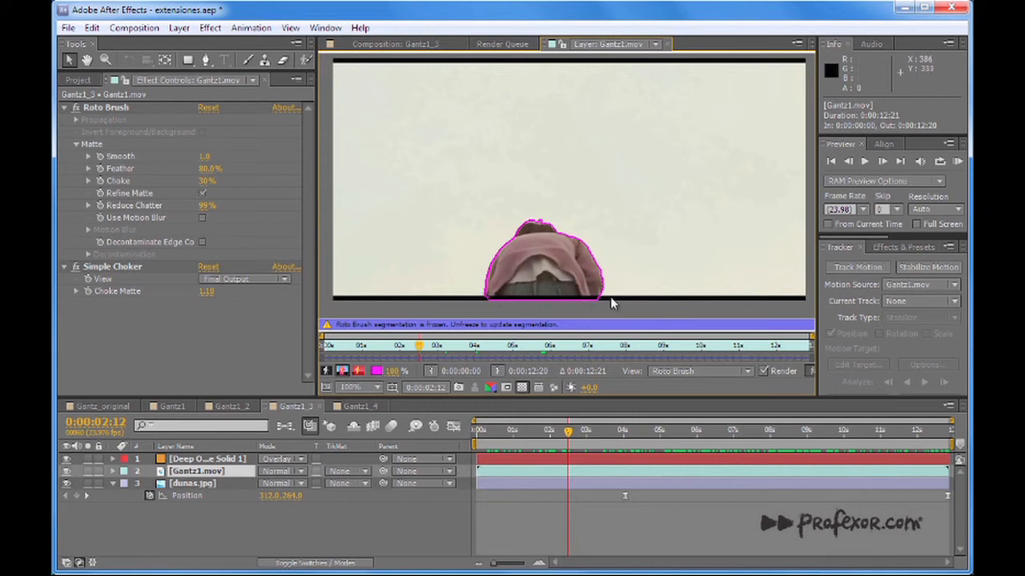
left_click(568, 347)
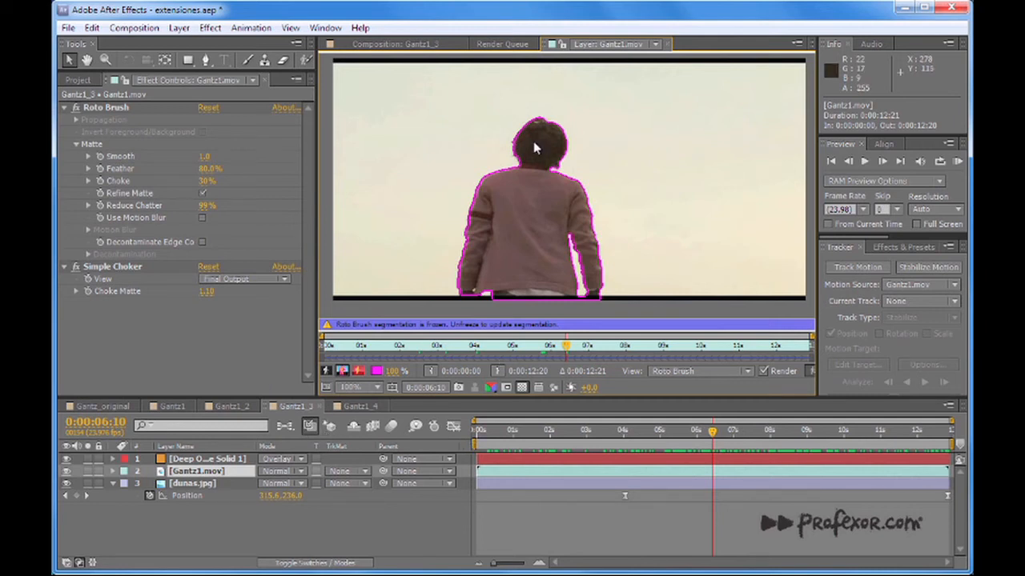
Close the Gantz1.mov layer view and review the man's cutout in the Gantz1_3 desert composite at 0:00:02:23, 0:00:03:18 and 0:00:02:17.
left_click(667, 45)
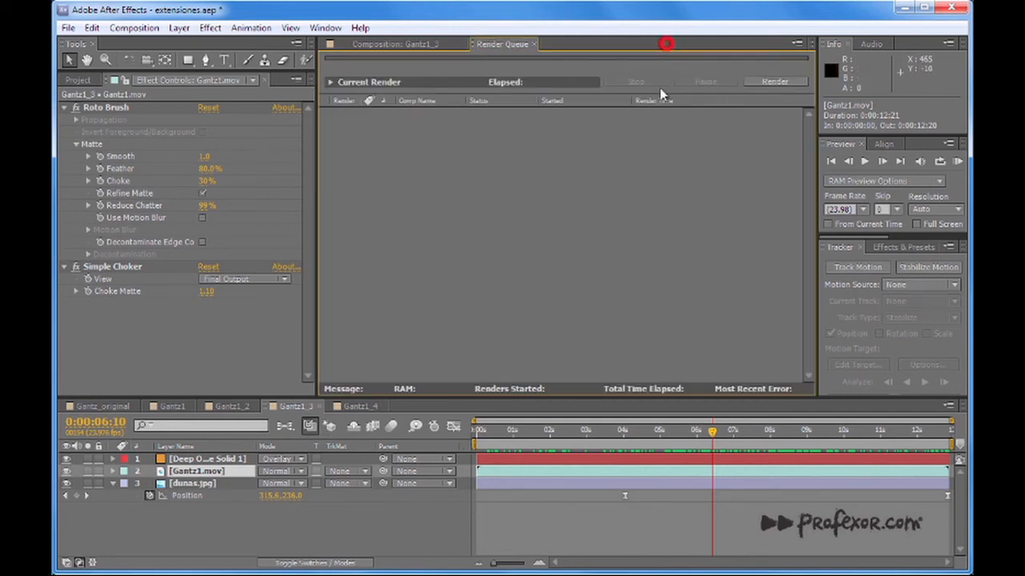
left_click(393, 44)
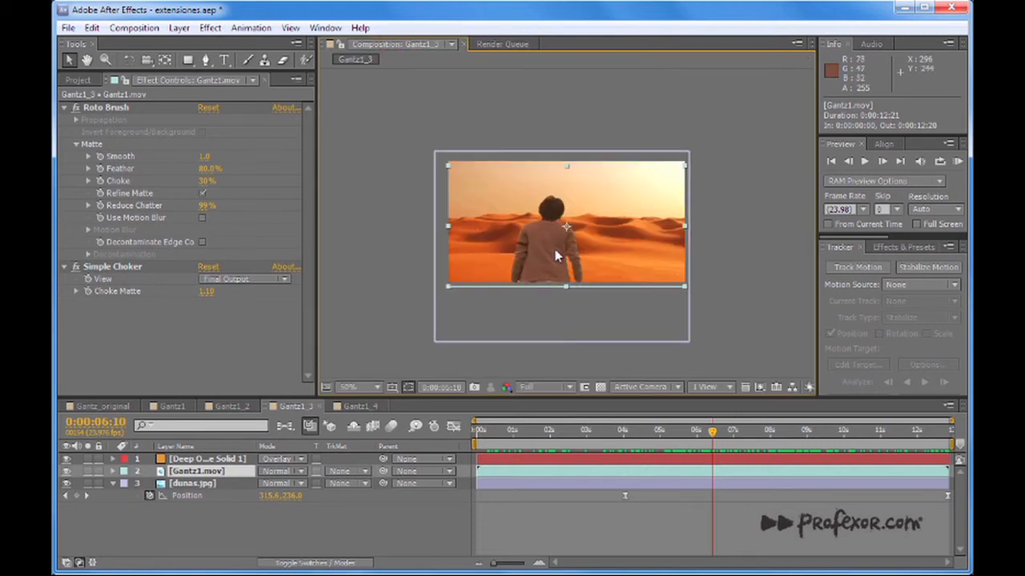
scroll(565, 246, "up", 2)
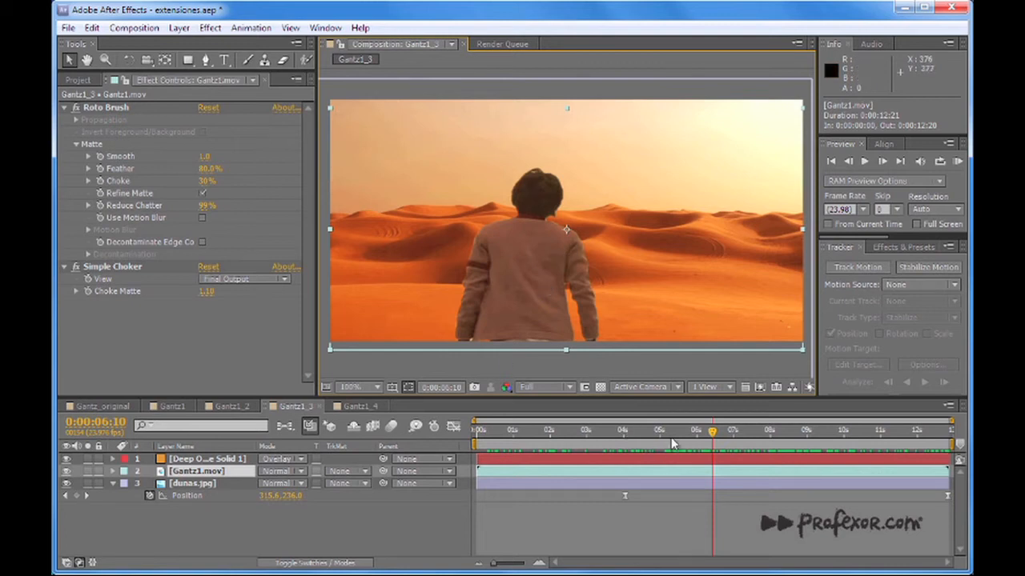
left_click(634, 432)
mouse_move(573, 436)
left_mouse_down()
mouse_move(531, 432)
mouse_move(597, 432)
mouse_move(586, 432)
left_mouse_up()
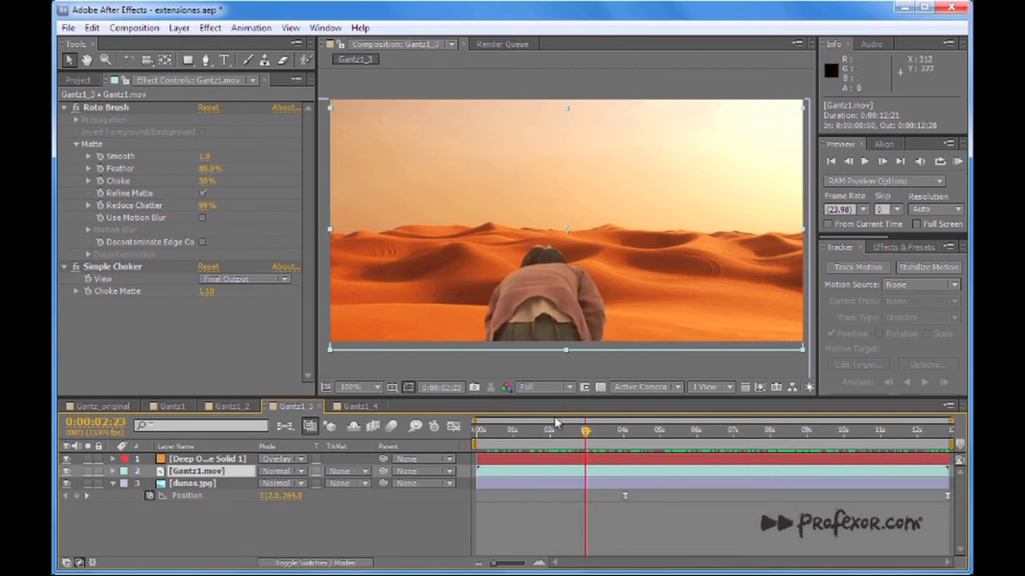
left_click_drag(562, 437, 614, 434)
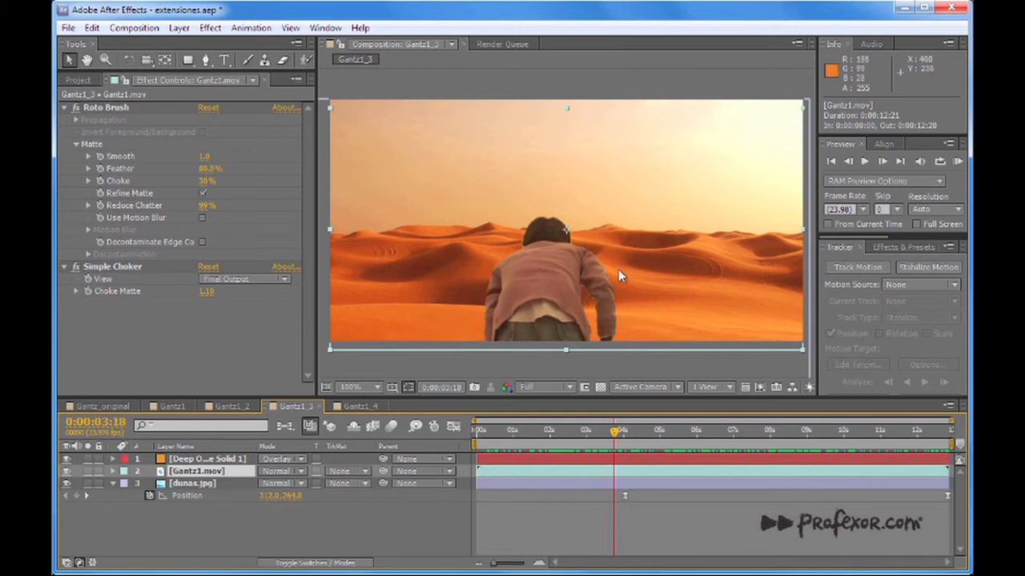
left_click(577, 434)
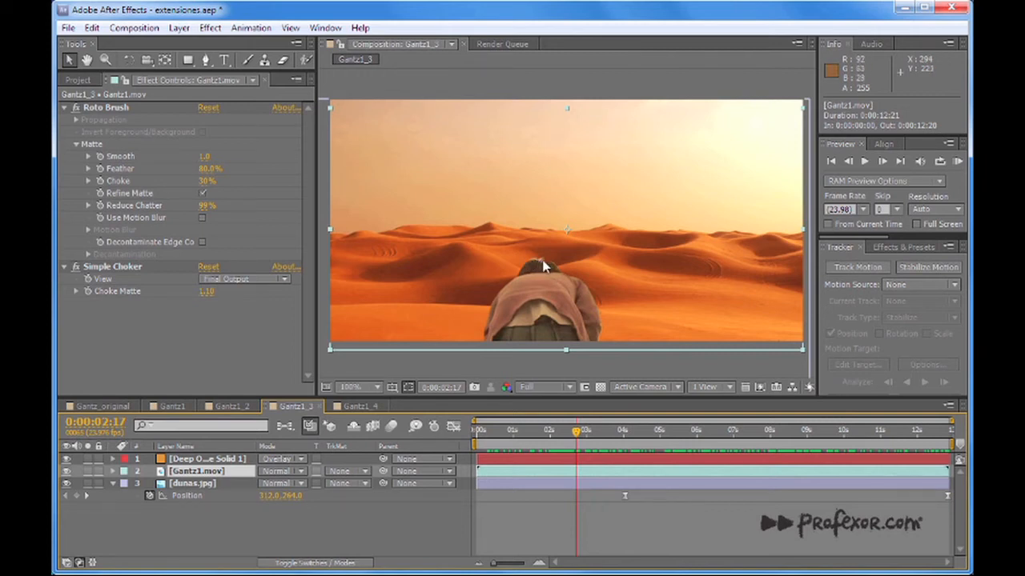
Check how the desert background follows the shot at 0:00:12:08, 0:00:07:15 and 0:00:07:07.
left_click_drag(582, 434, 929, 451)
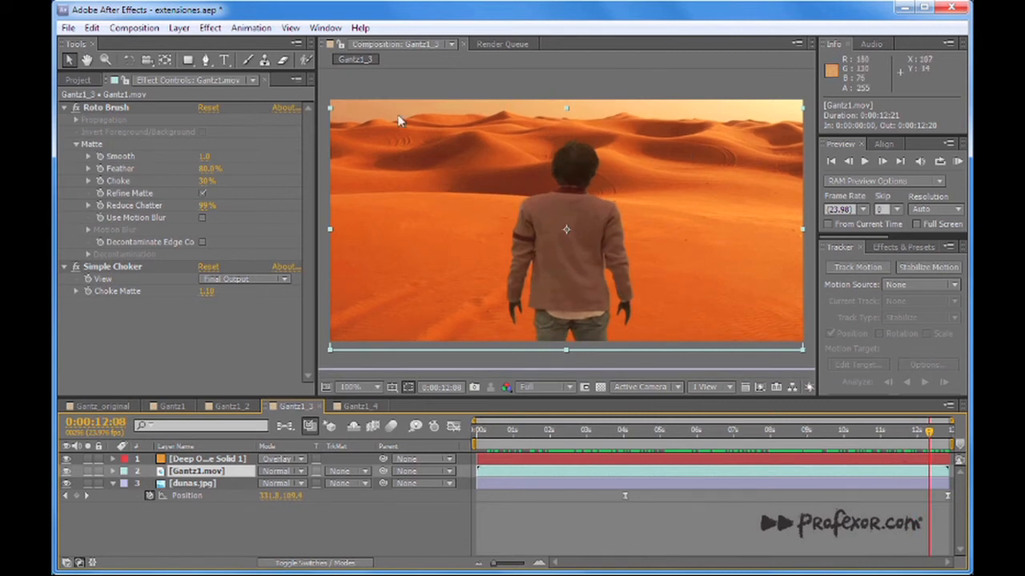
mouse_move(761, 440)
left_mouse_down()
mouse_move(804, 441)
mouse_move(756, 446)
left_mouse_up()
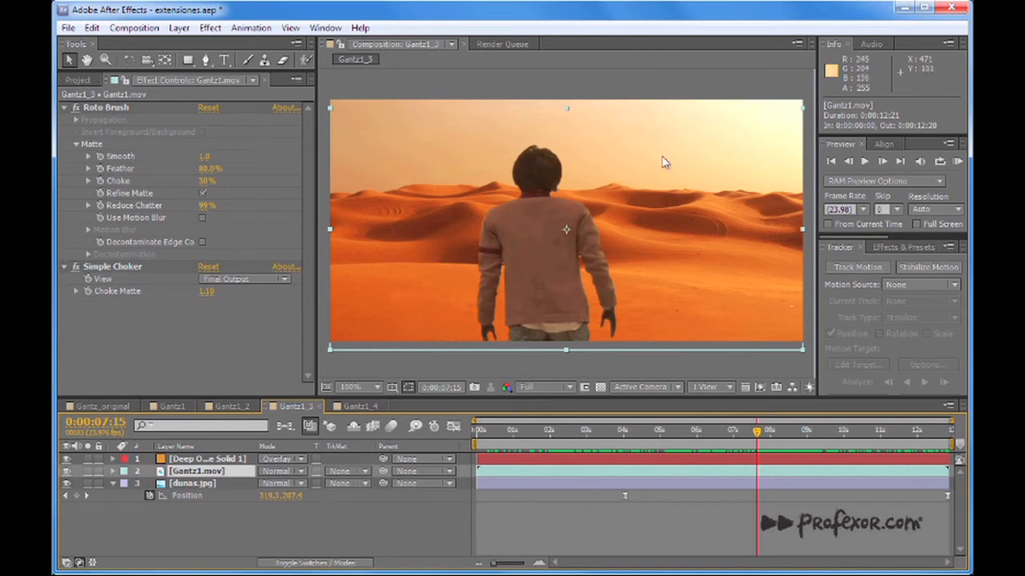
mouse_move(735, 429)
left_mouse_down()
mouse_move(757, 432)
mouse_move(744, 436)
left_mouse_up()
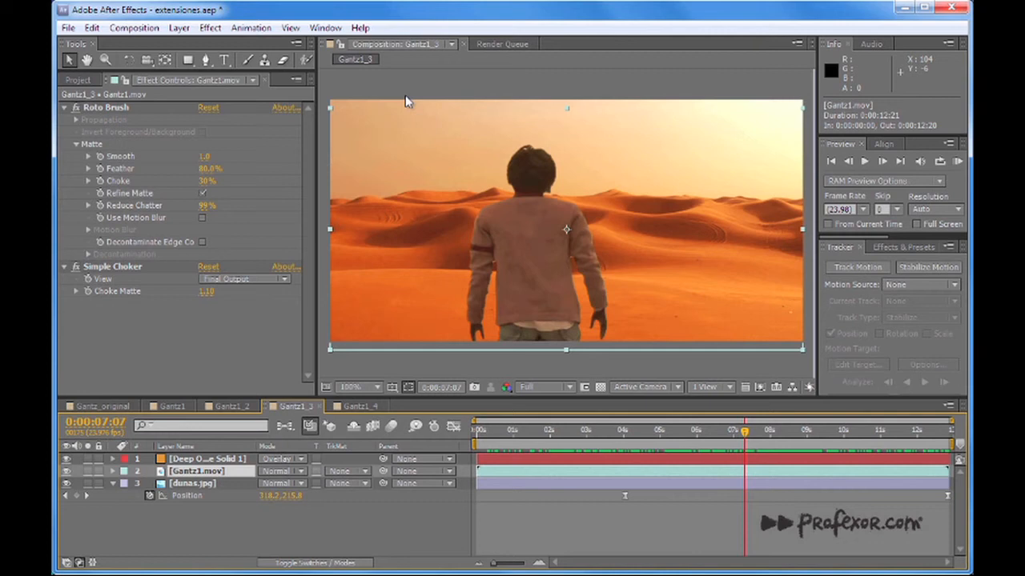
Open the Gantz1_4 composition and examine the lower Gantz1.mov and Null 6 layers at 0:00:04:15 and 0:00:10:07.
left_click(232, 406)
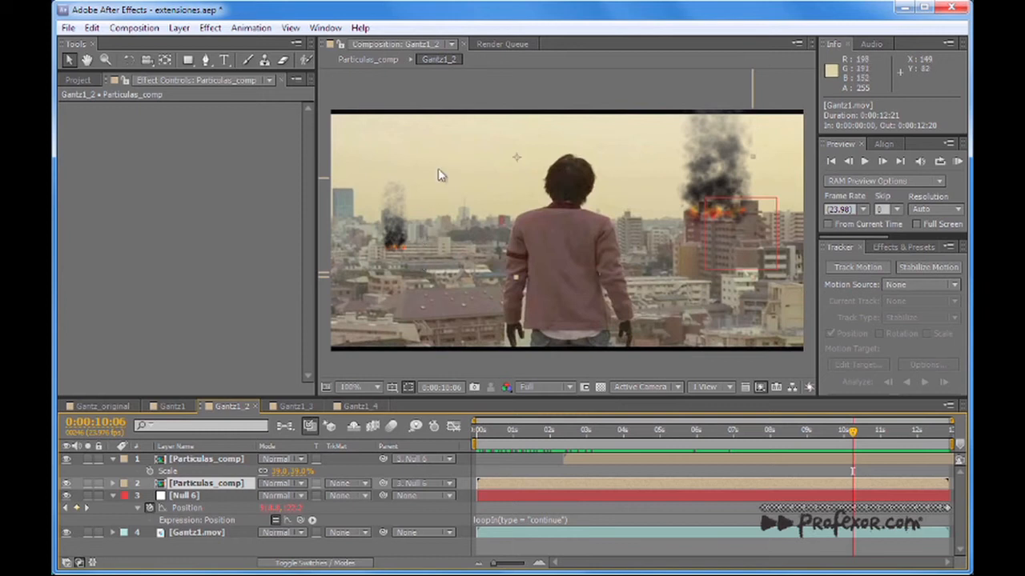
left_click(357, 407)
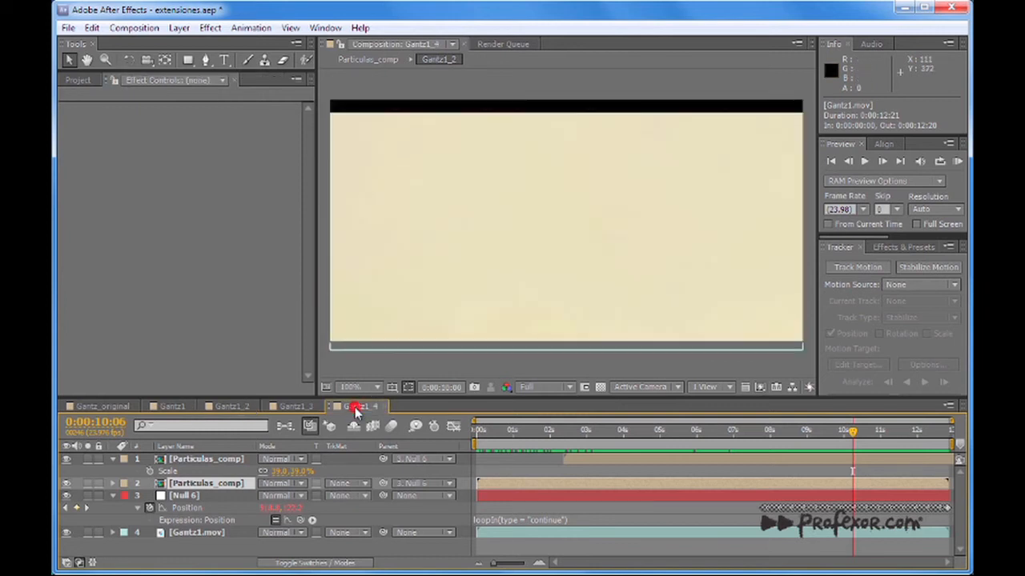
left_click_drag(506, 439, 647, 444)
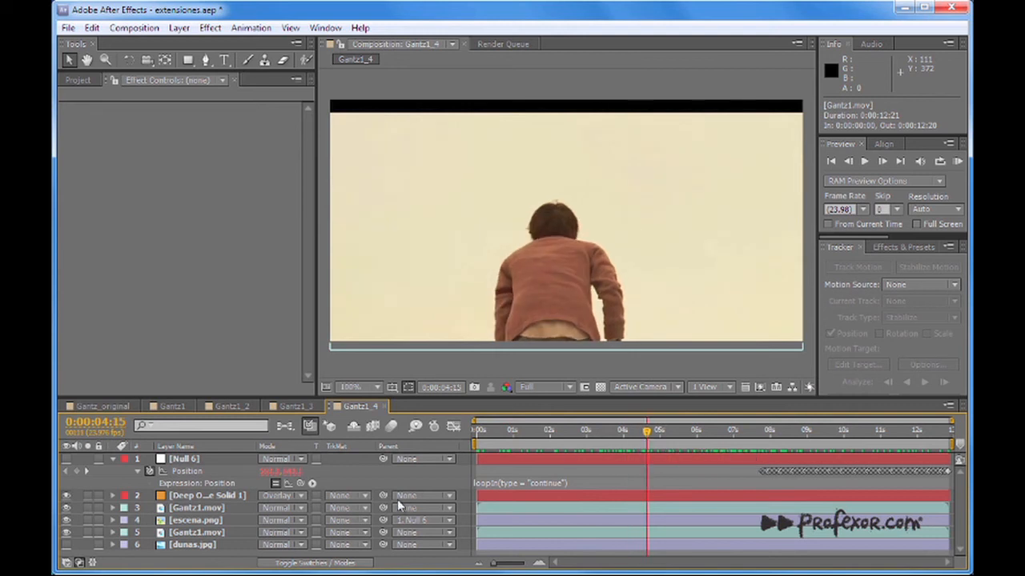
left_click(204, 532)
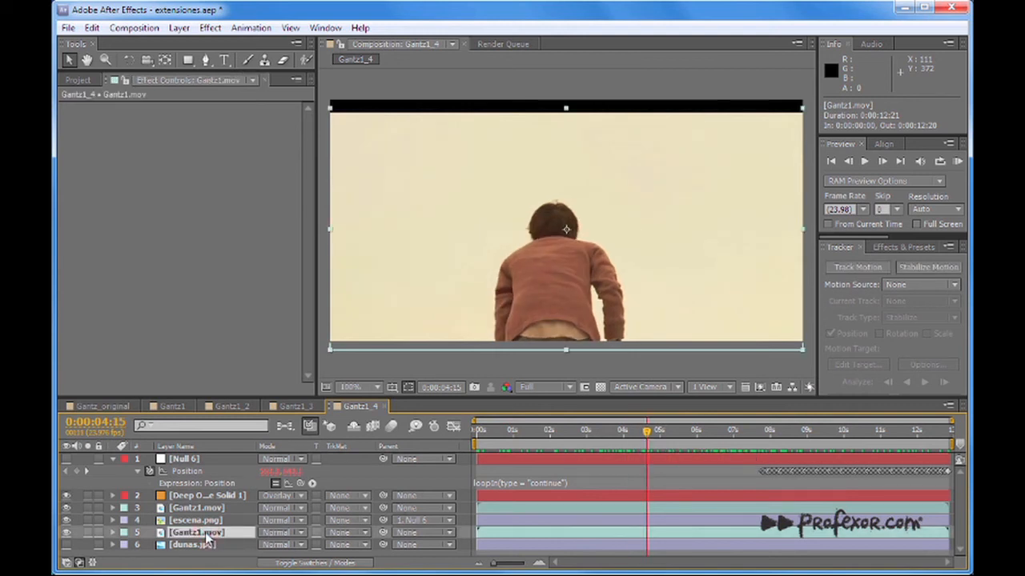
left_click(199, 461)
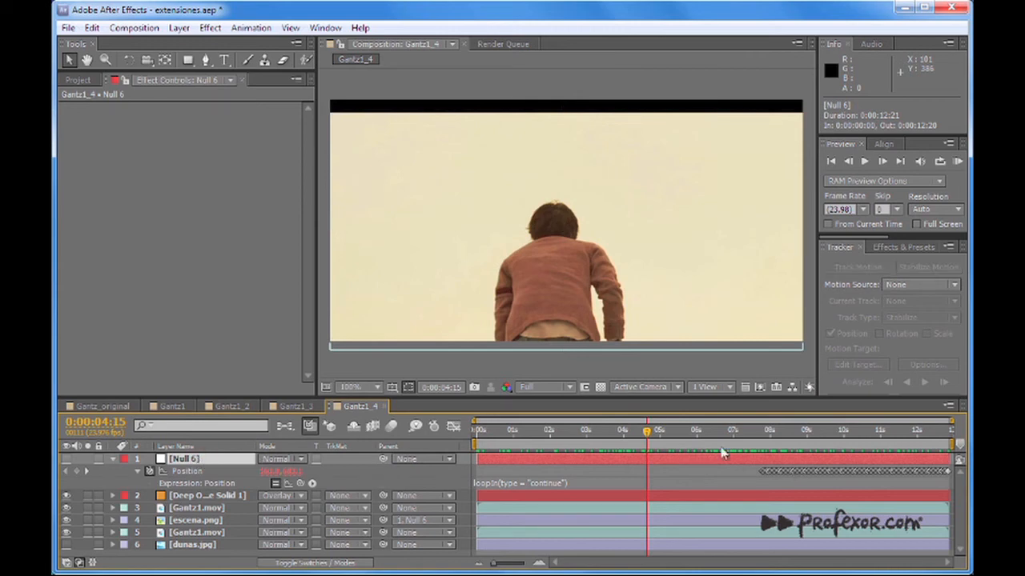
left_click_drag(653, 439, 854, 442)
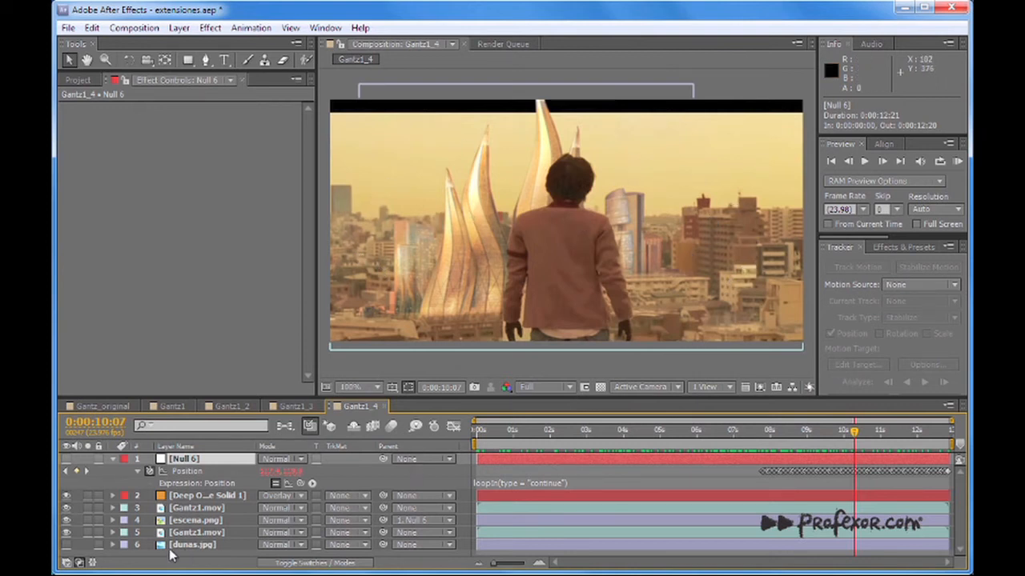
Compare the towers composite with and without the rotoscoped Gantz1.mov layer up to 0:00:09:12, leaving the layer visible.
left_click(196, 509)
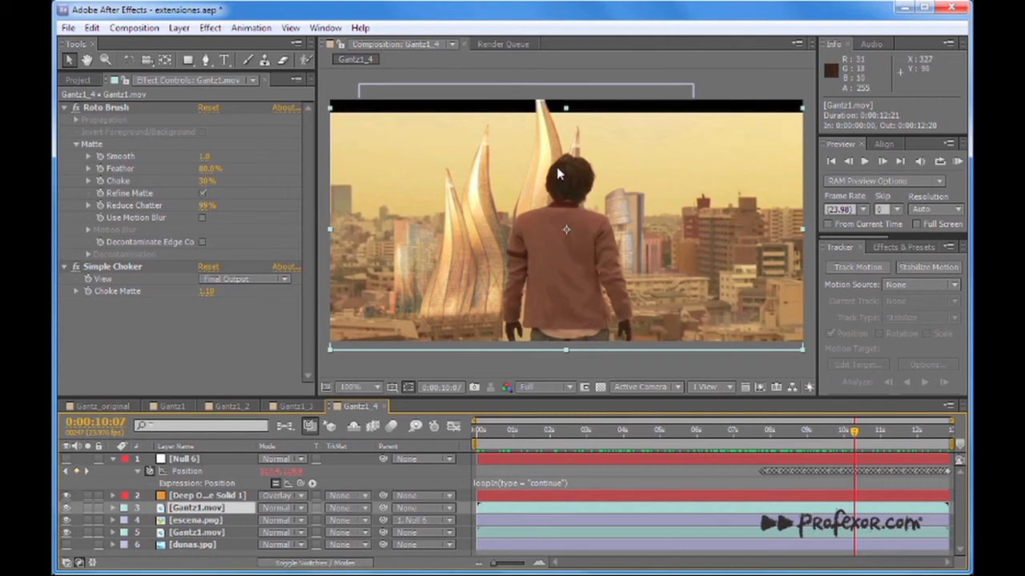
left_click(66, 508)
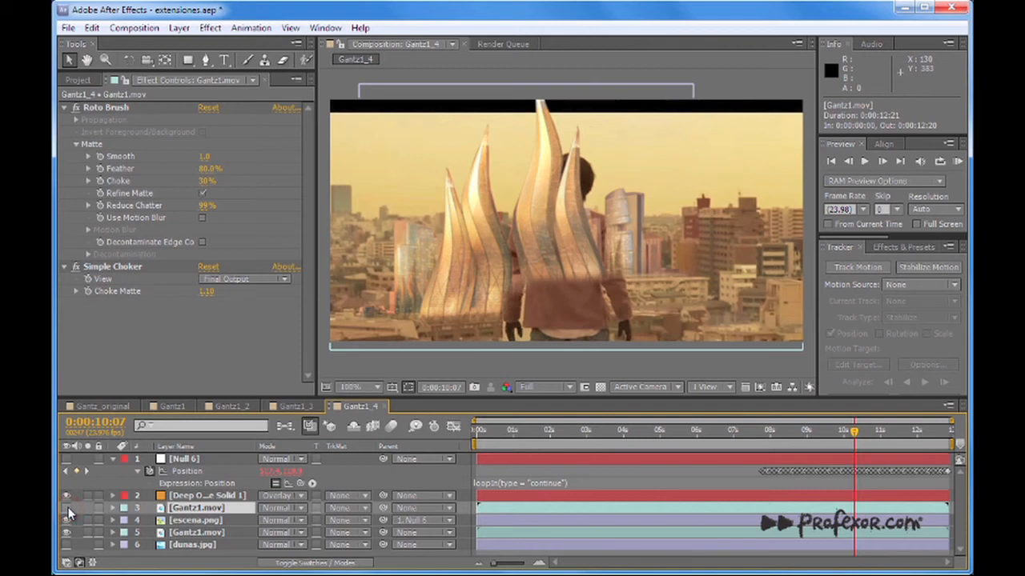
left_click_drag(757, 433, 823, 436)
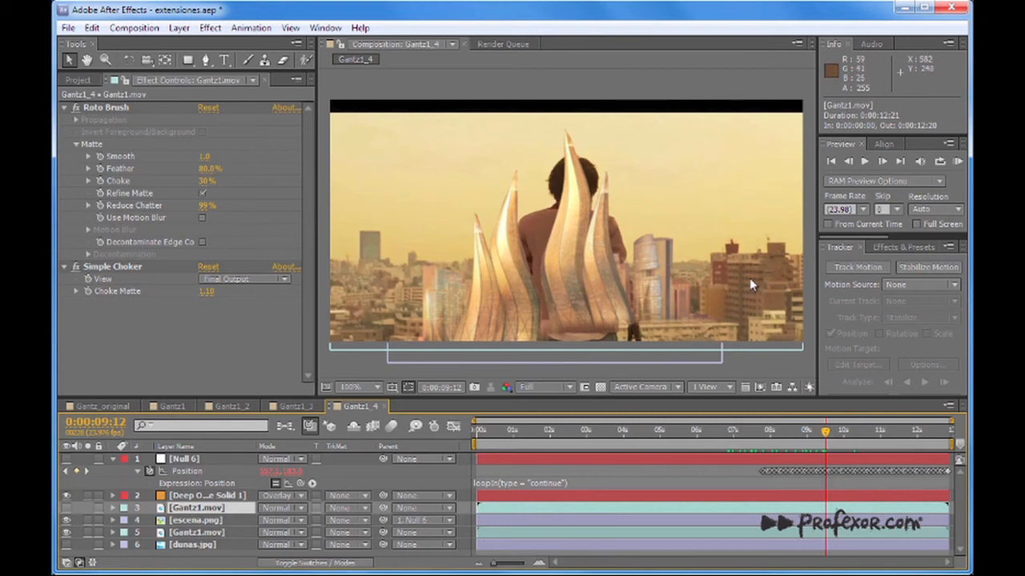
left_click(68, 508)
Examine the shot with the lower Gantz1.mov layer selected at 0:00:02:18 and 0:00:09:00.
left_click_drag(648, 433, 579, 435)
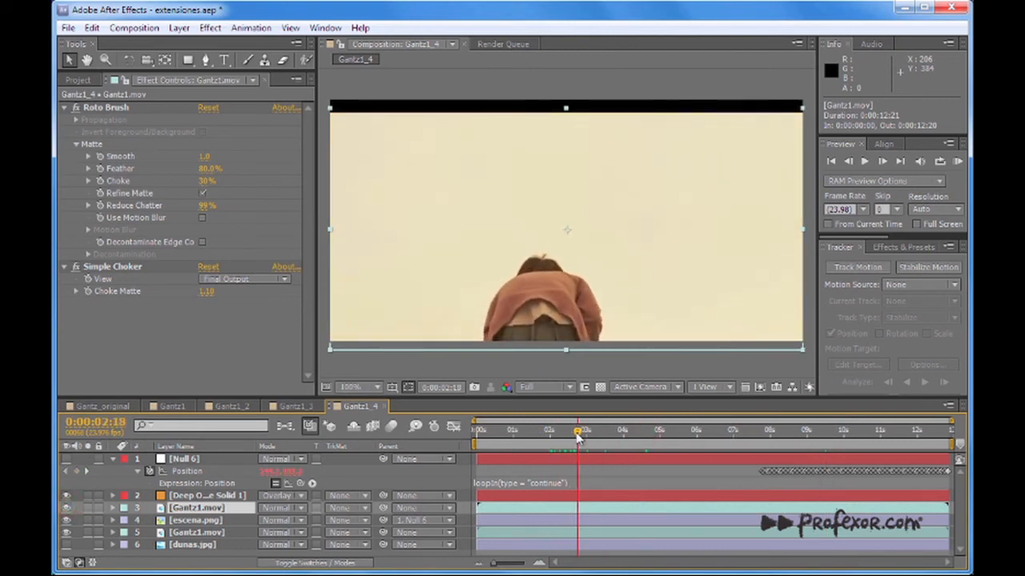
left_click(206, 533)
left_click_drag(582, 433, 809, 448)
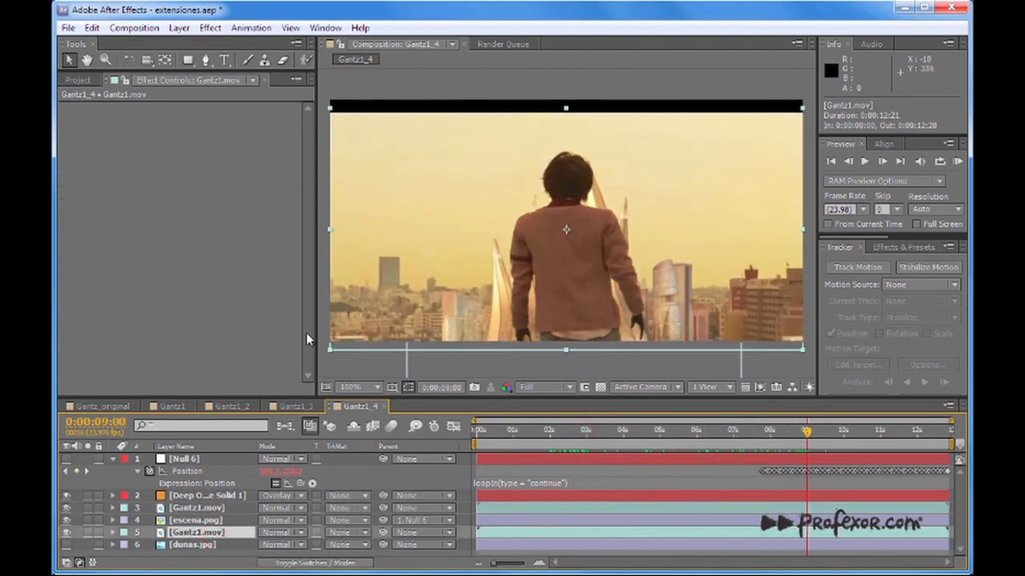
Inspect the effects on the Gantz1.mov and escena.png layers and compare the frame with and without Deep Orange Solid 1, leaving it visible.
left_click(197, 510)
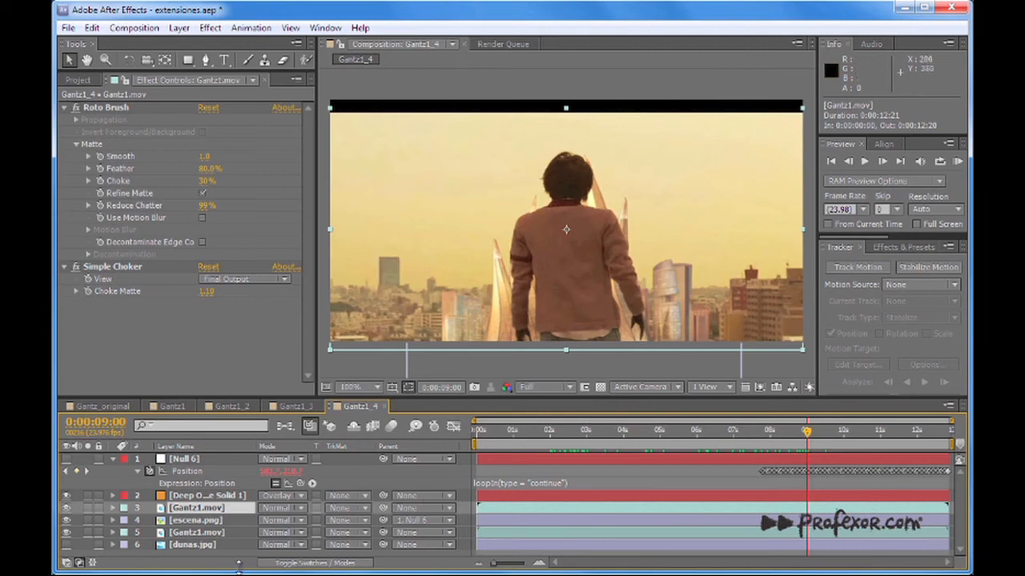
left_click(188, 533)
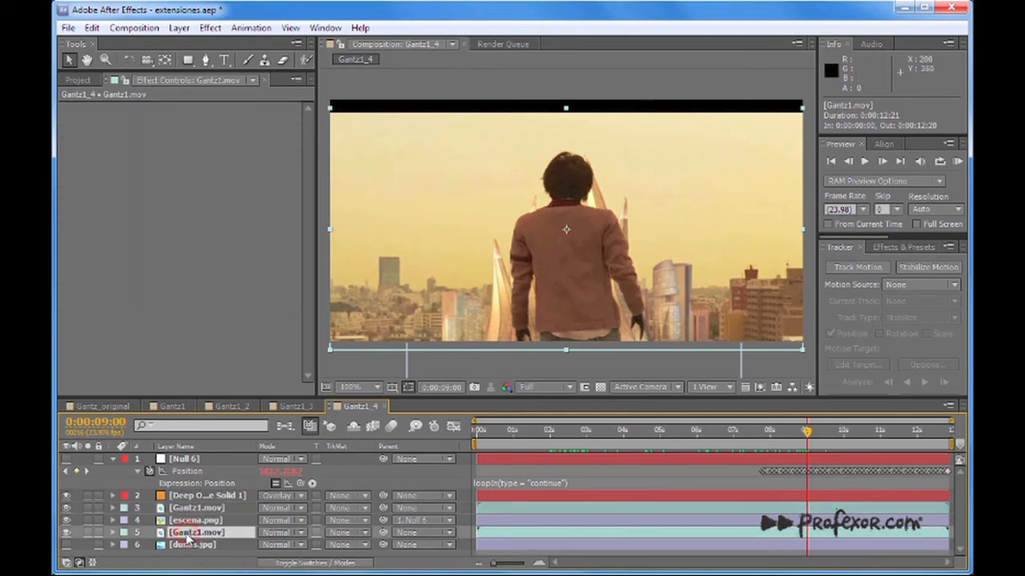
left_click(192, 521)
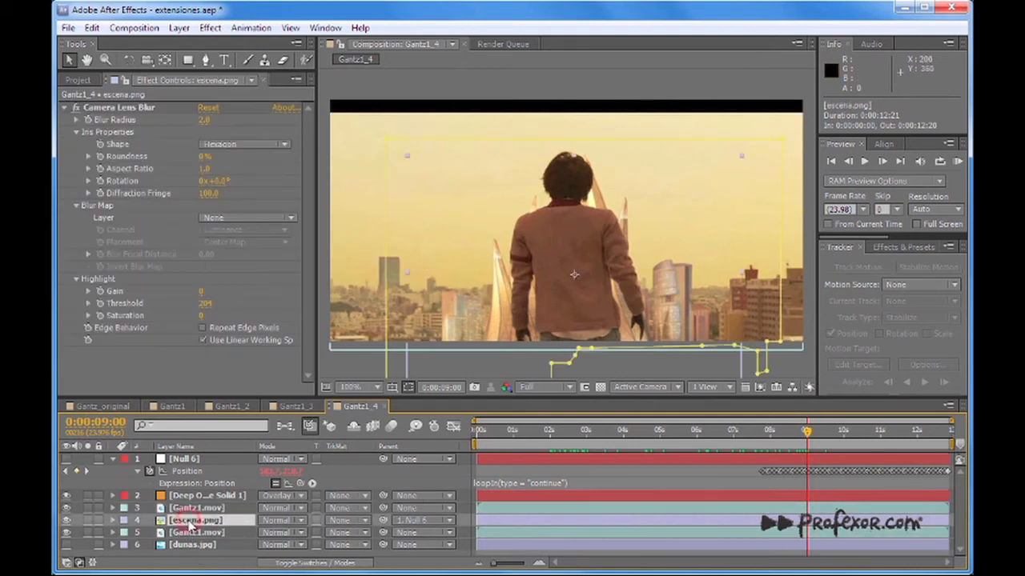
left_click(190, 509)
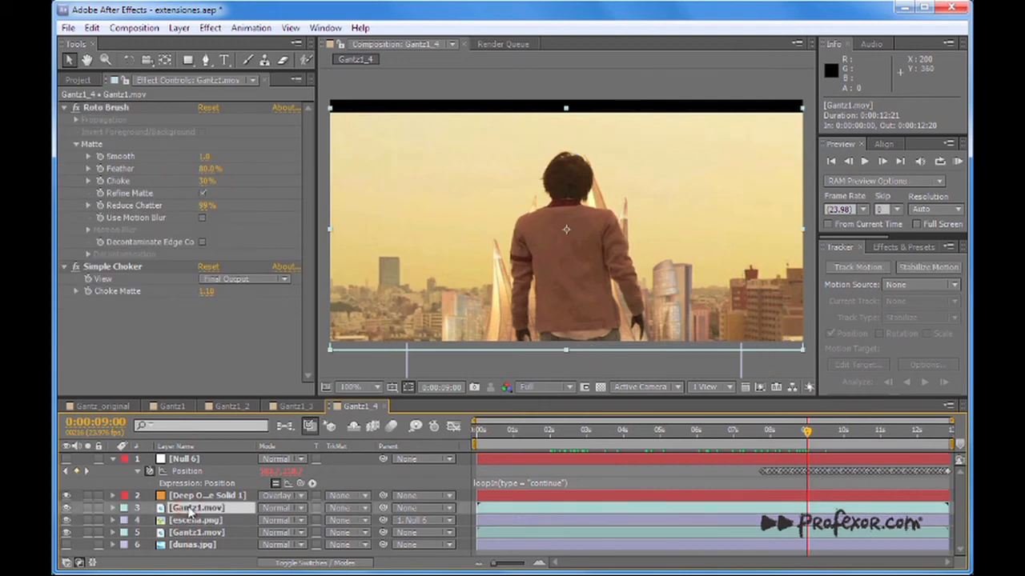
left_click(67, 496)
left_click(67, 496)
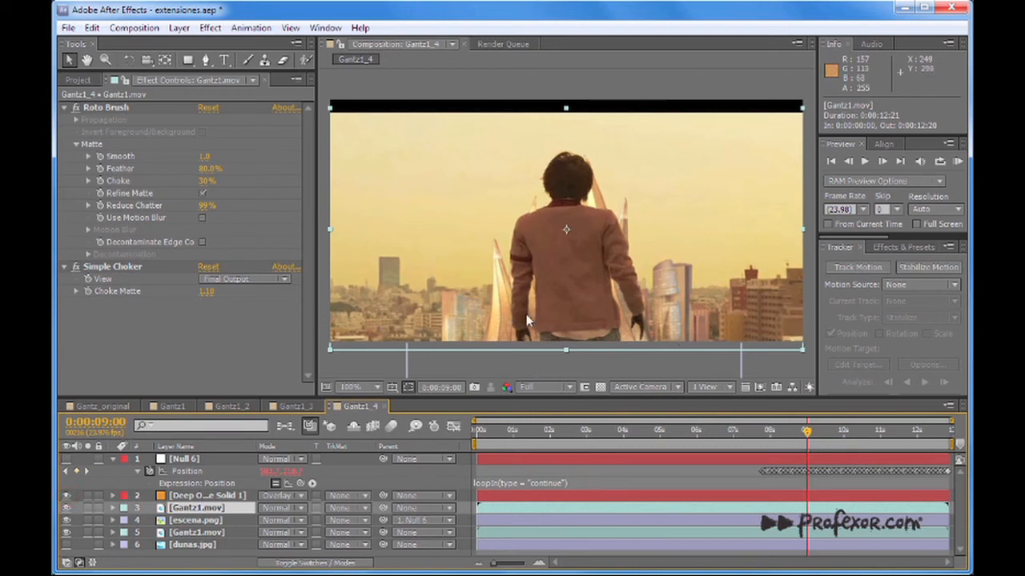
Examine Null 6's Position tracking over the lower Gantz1.mov layer at 0:00:05:14, 0:00:07:19 and 0:00:11:16.
left_click_drag(658, 434, 681, 432)
left_click(210, 533)
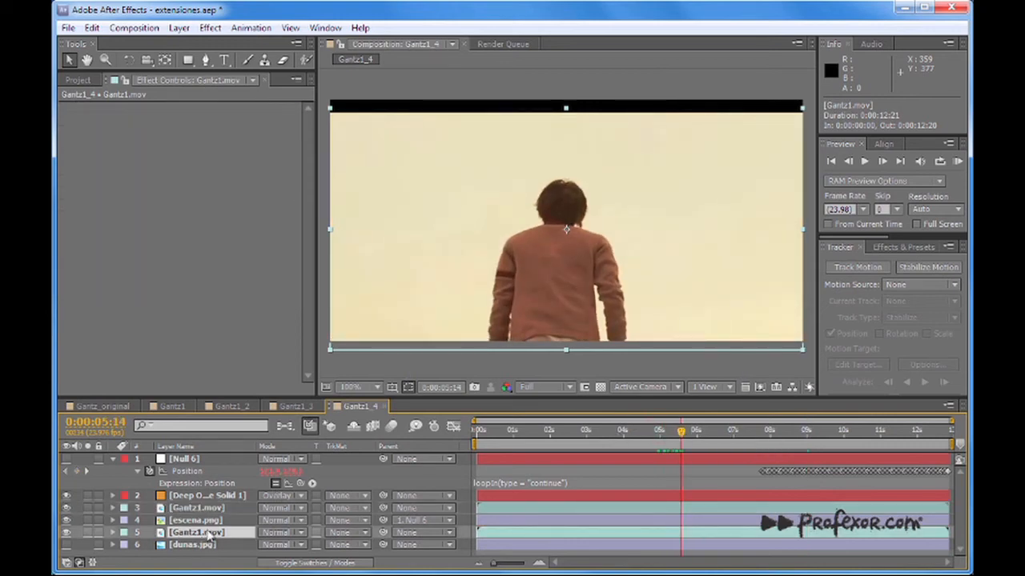
left_click(194, 460)
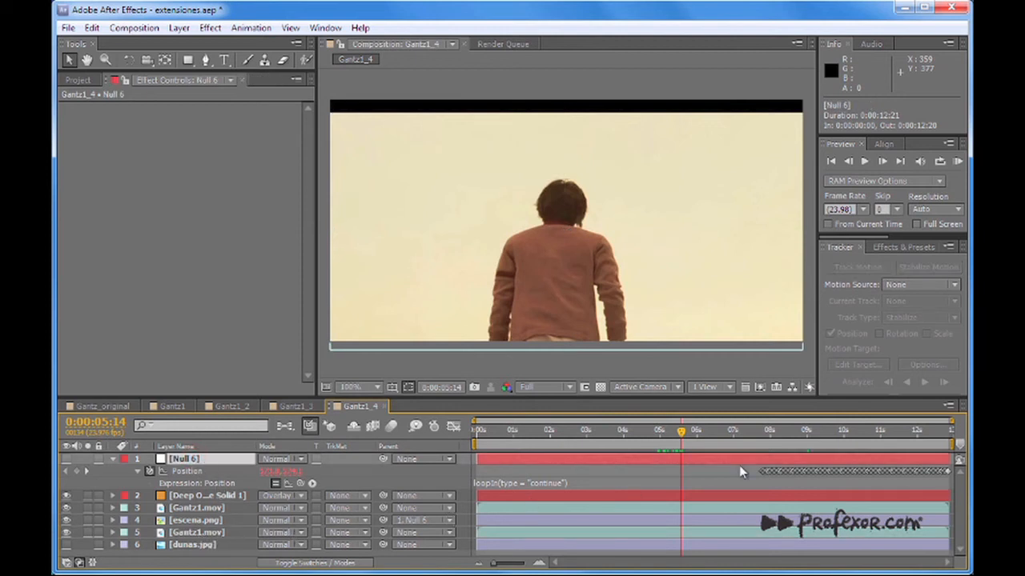
mouse_move(755, 438)
left_mouse_down()
mouse_move(793, 437)
mouse_move(763, 436)
left_mouse_up()
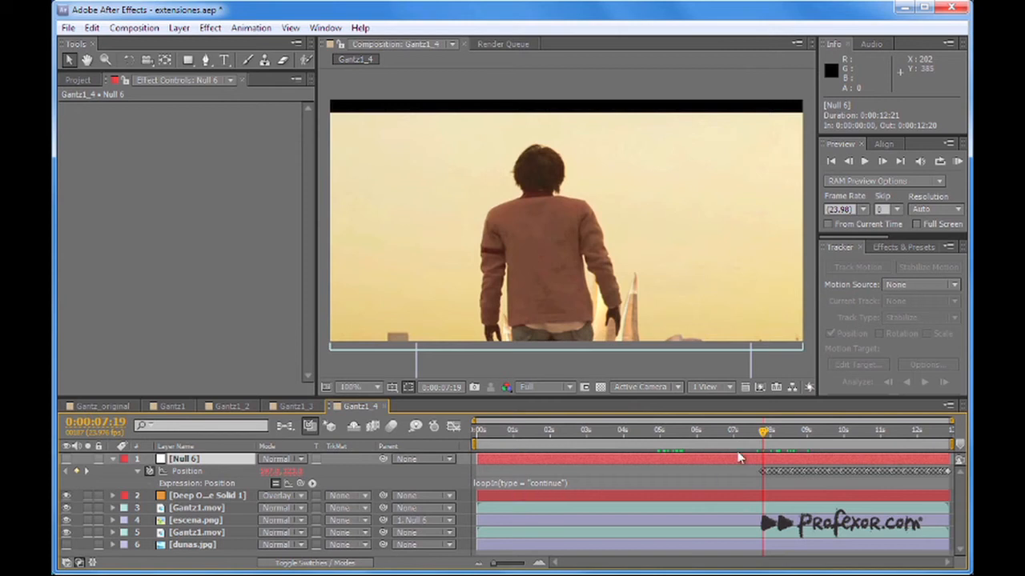
left_click_drag(766, 433, 913, 432)
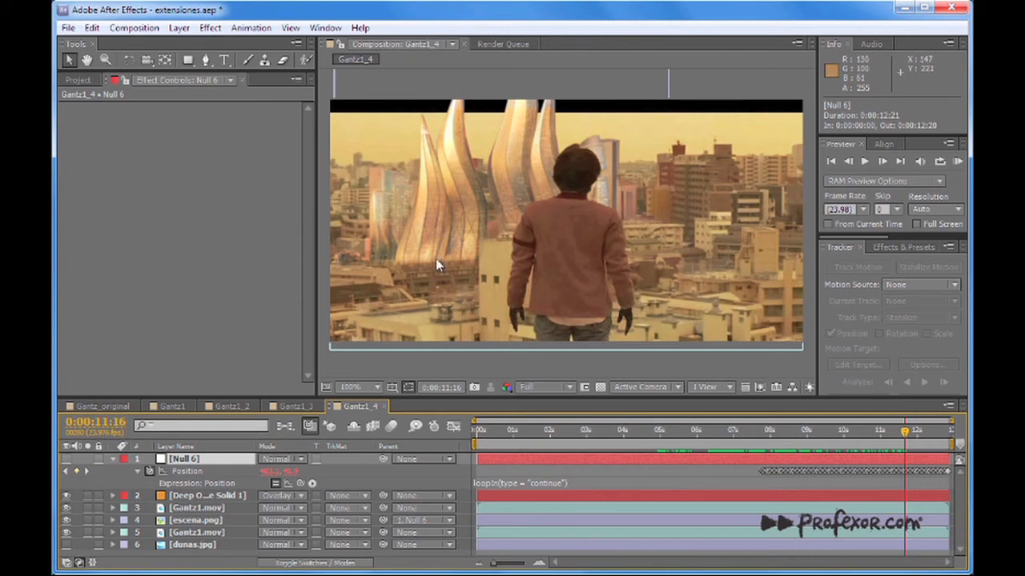
Collapse Null 6's properties and delete the hidden dunas.jpg layer.
left_click(112, 460)
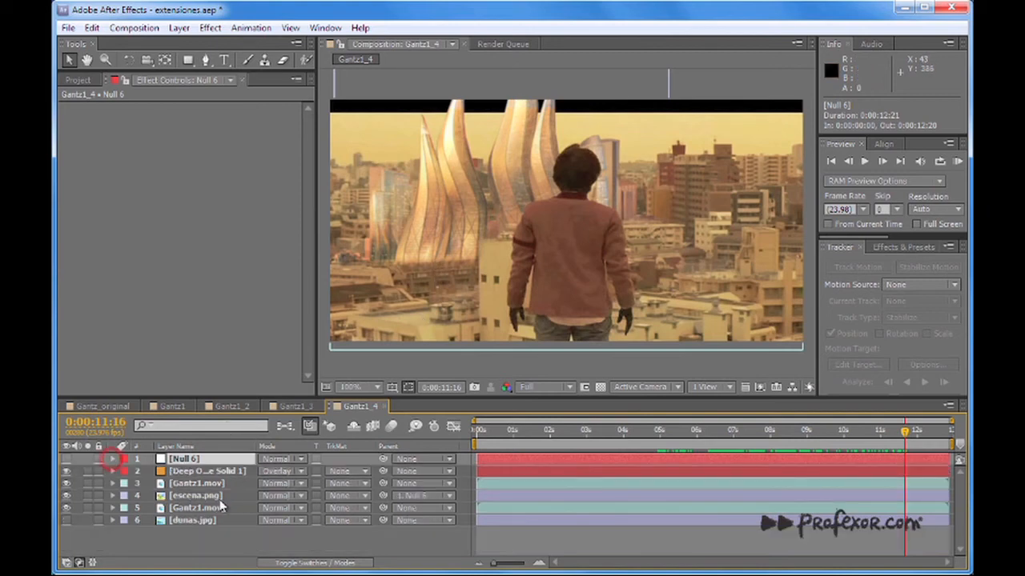
left_click(169, 520)
key("Delete")
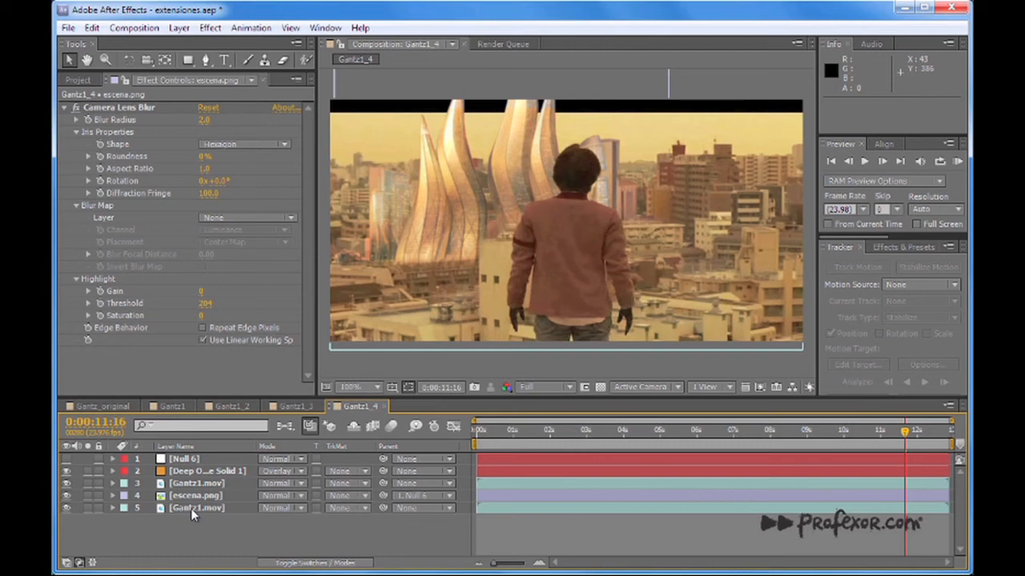
Hide the Deep Orange Solid 1, rotoscoped Gantz1.mov and escena.png layers, leaving only the bottom Gantz1.mov visible.
left_click(190, 508)
left_click_drag(67, 498, 66, 472)
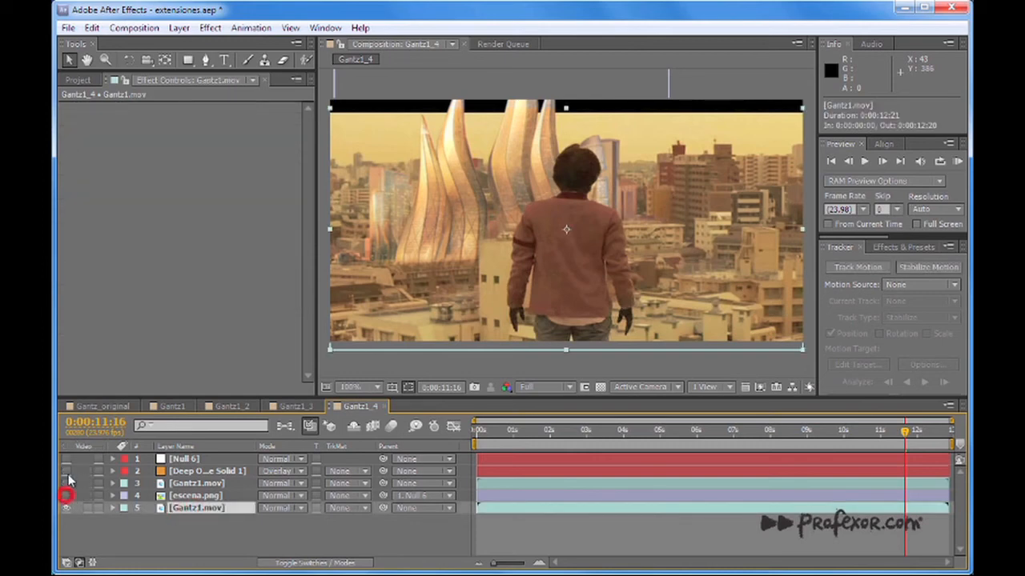
Review the bottom Gantz1.mov alone, then swap its visibility for escena.png and review the towers' motion alone over the timeline.
left_click_drag(516, 431, 855, 450)
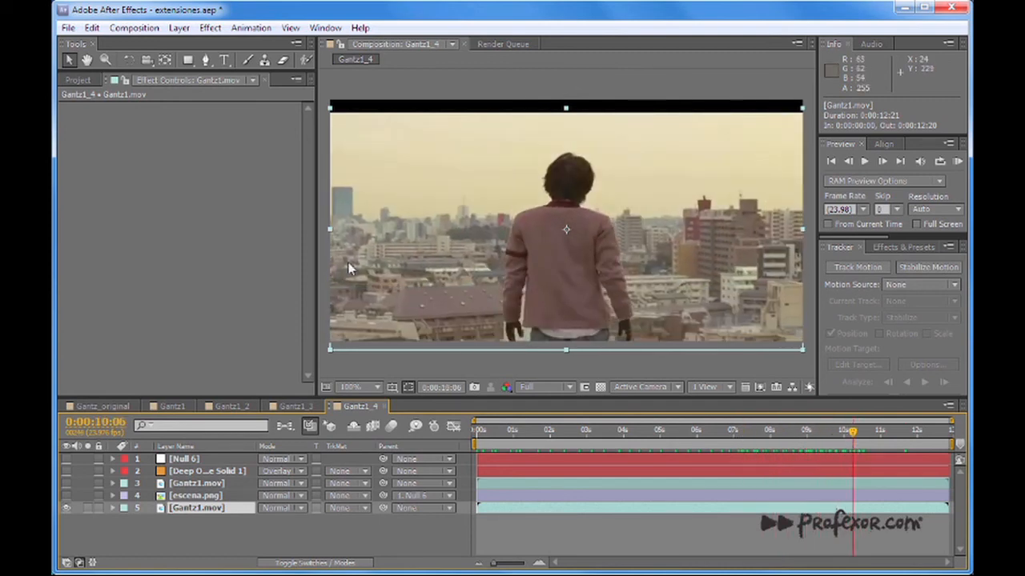
left_click_drag(669, 436, 535, 433)
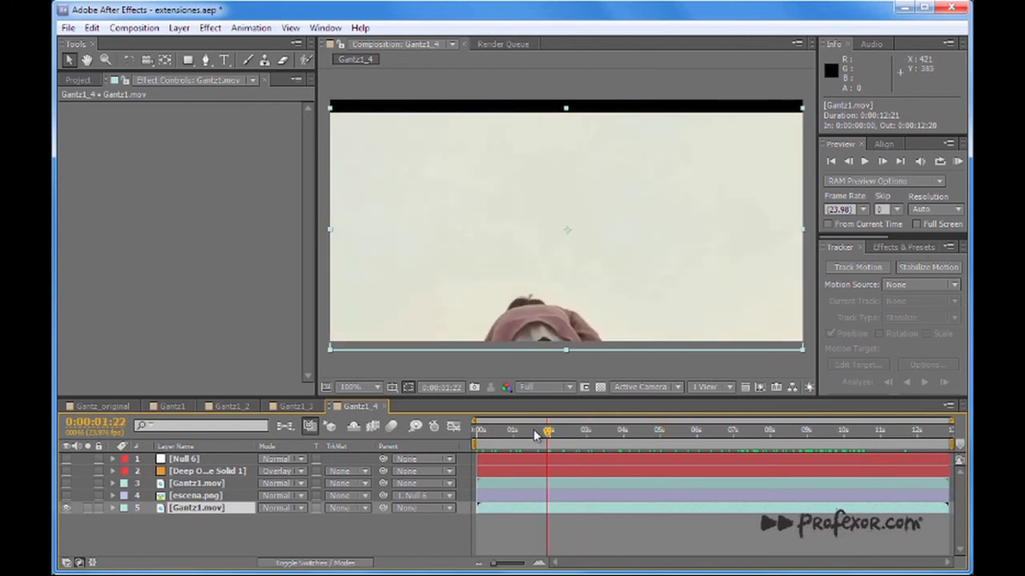
left_click(66, 507)
left_click(66, 496)
left_click_drag(549, 436, 870, 449)
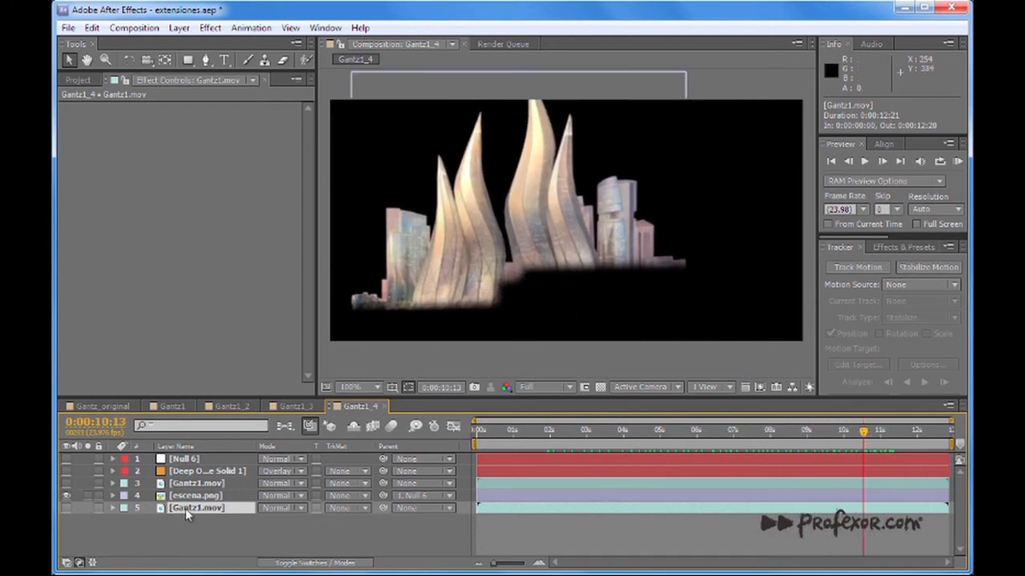
left_click_drag(851, 436, 880, 433)
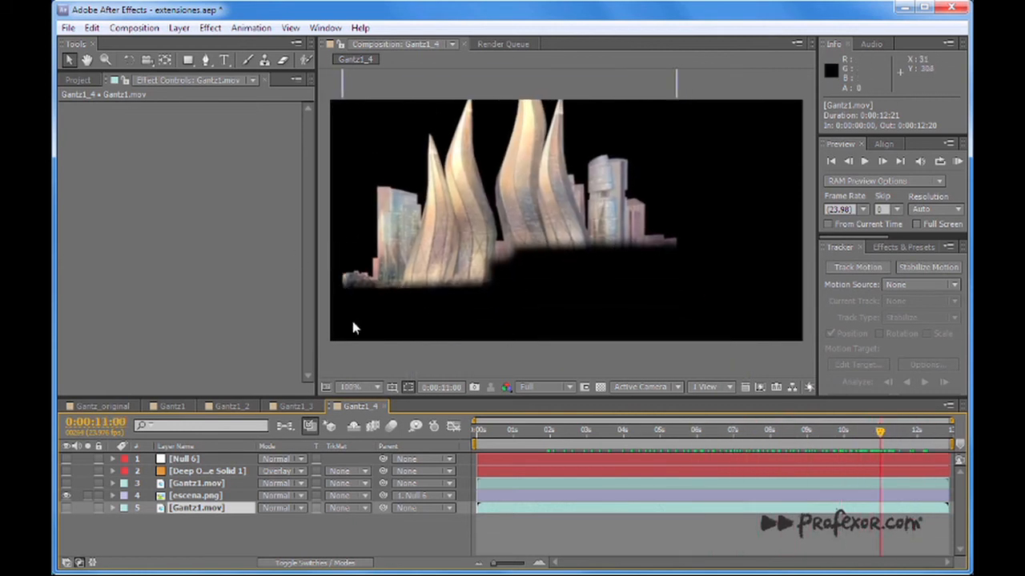
left_click_drag(549, 432, 820, 433)
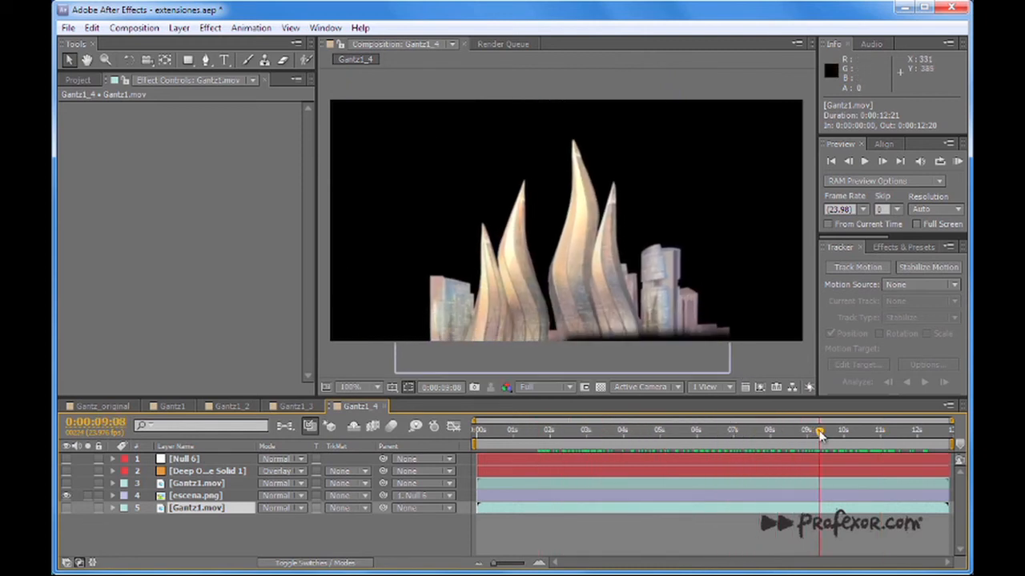
Swap escena.png for the rotoscoped Gantz1.mov, check the cutout with the transparency grid turned on, and hide that layer again.
left_click(66, 496)
left_click(66, 483)
left_click(676, 432)
mouse_move(672, 432)
left_mouse_down()
mouse_move(530, 437)
mouse_move(516, 446)
mouse_move(606, 433)
mouse_move(861, 444)
mouse_move(681, 450)
left_mouse_up()
left_click(599, 387)
left_click(67, 483)
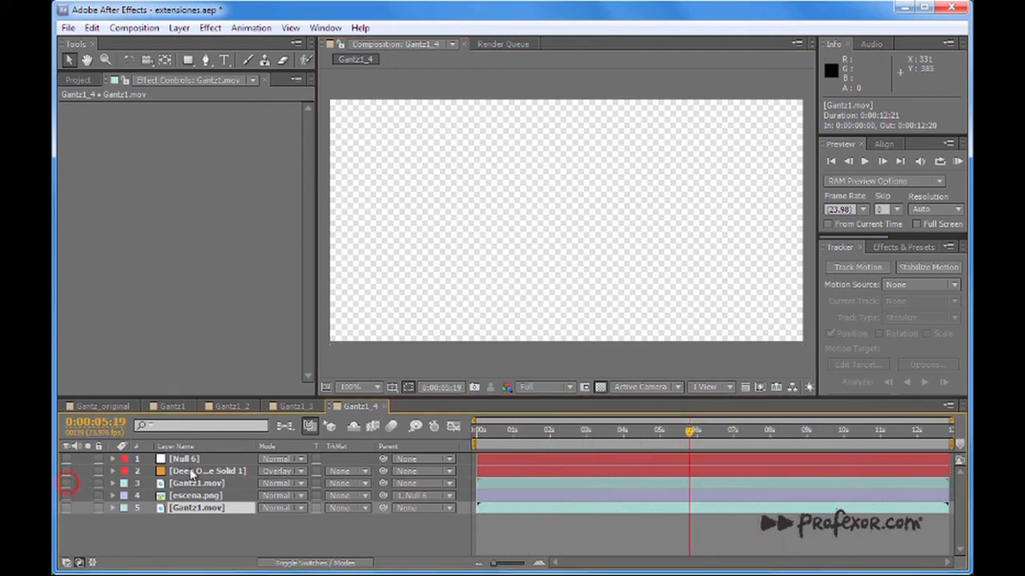
Select Deep Orange Solid 1 and view it alone briefly, leaving it hidden.
left_click(190, 472)
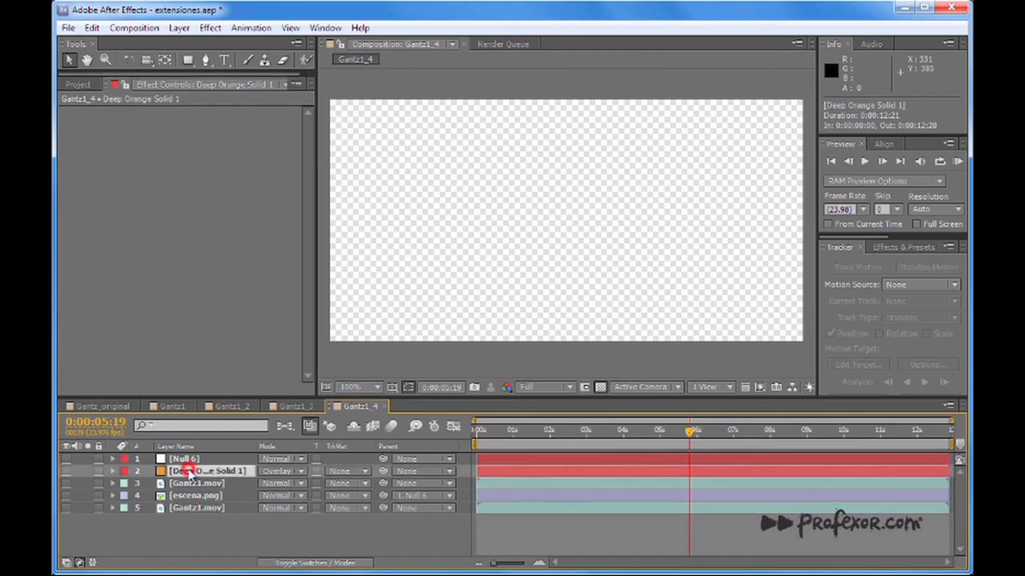
left_click(67, 471)
left_click(66, 471)
Show the bottom Gantz1.mov, escena.png and the rotoscoped Gantz1.mov one by one, reviewing the build-up through to 0:00:12:20.
left_click(66, 508)
left_click_drag(692, 433, 788, 436)
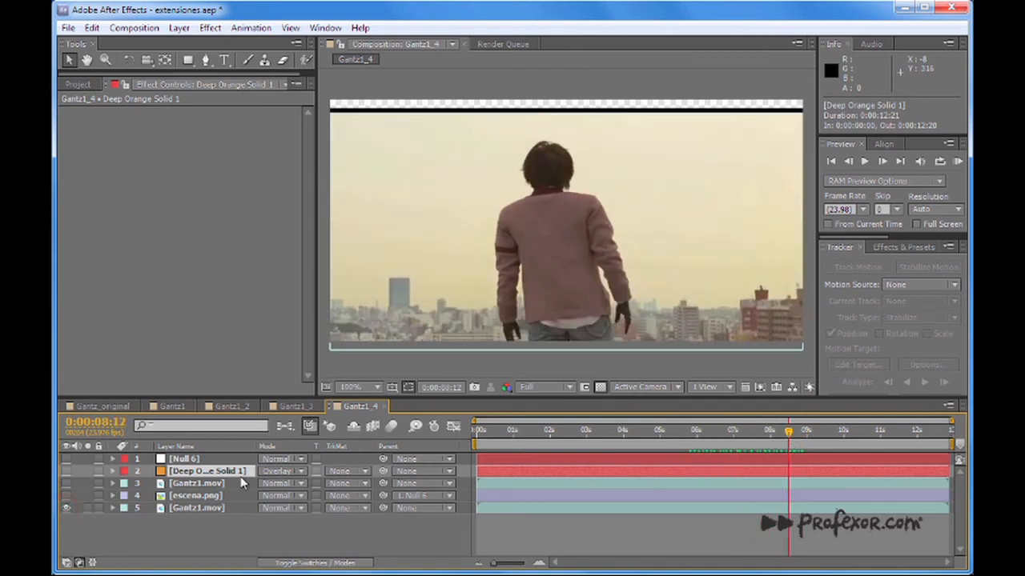
left_click(67, 496)
left_click_drag(791, 445, 826, 429)
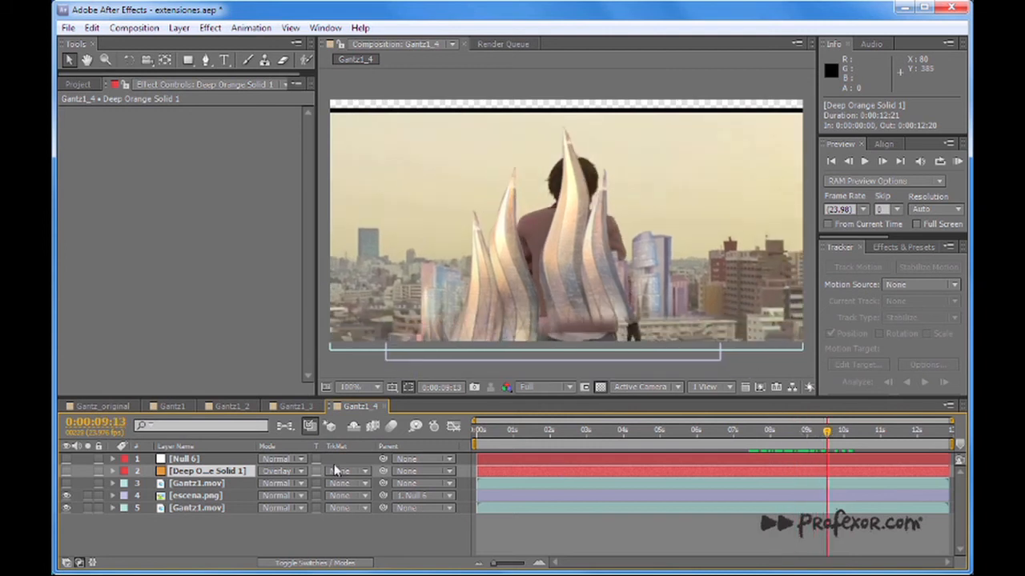
left_click(66, 483)
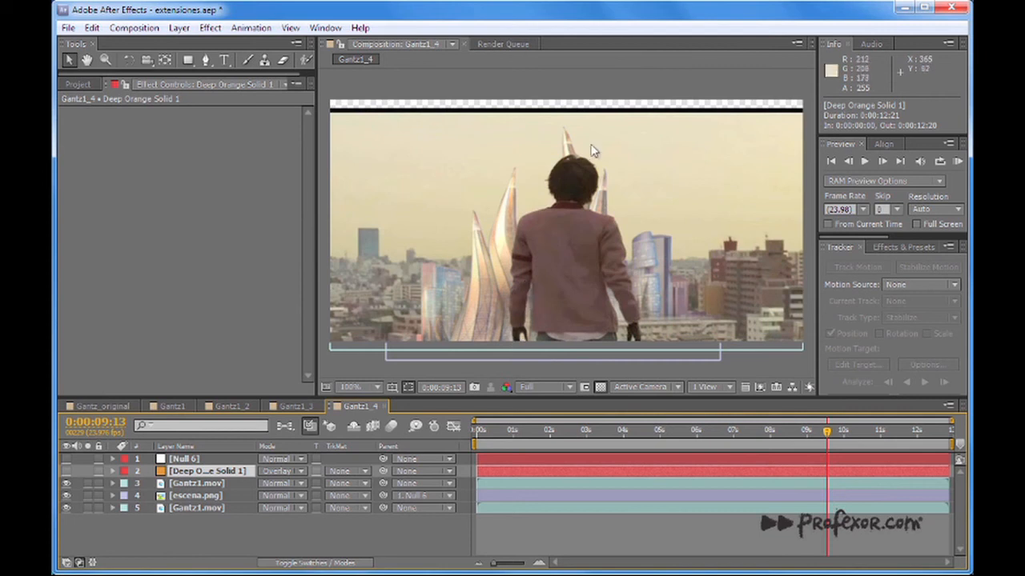
left_click_drag(815, 439, 958, 439)
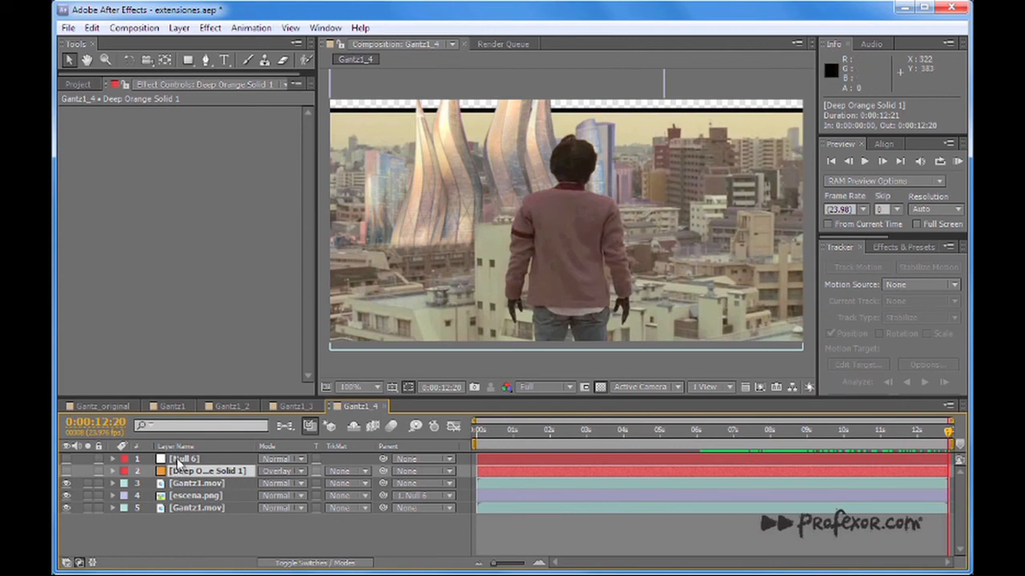
Review the Null 6 and rotoscoped Gantz1.mov layers, and parent escena.png to Null 6.
left_click(178, 459)
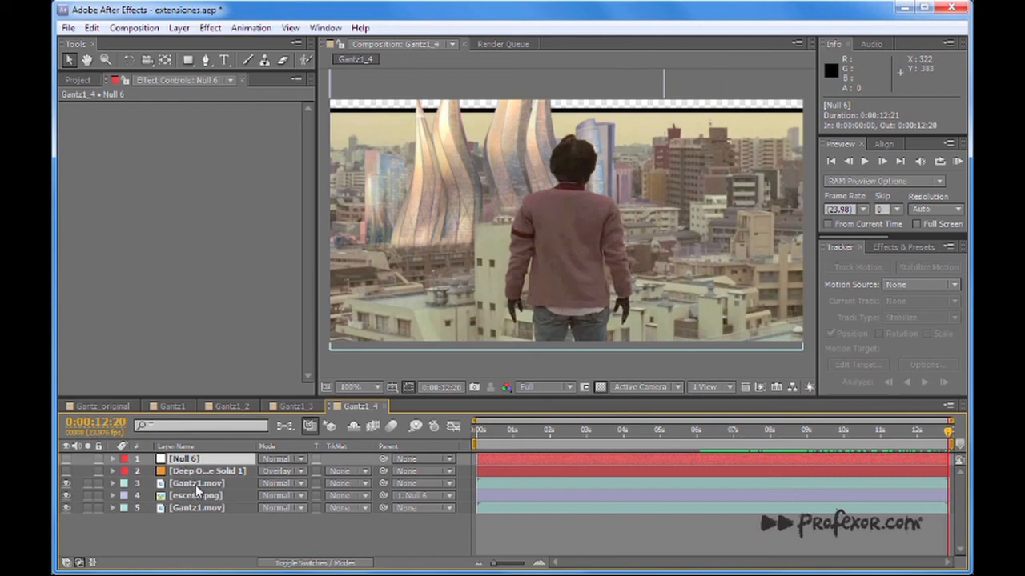
left_click(196, 483)
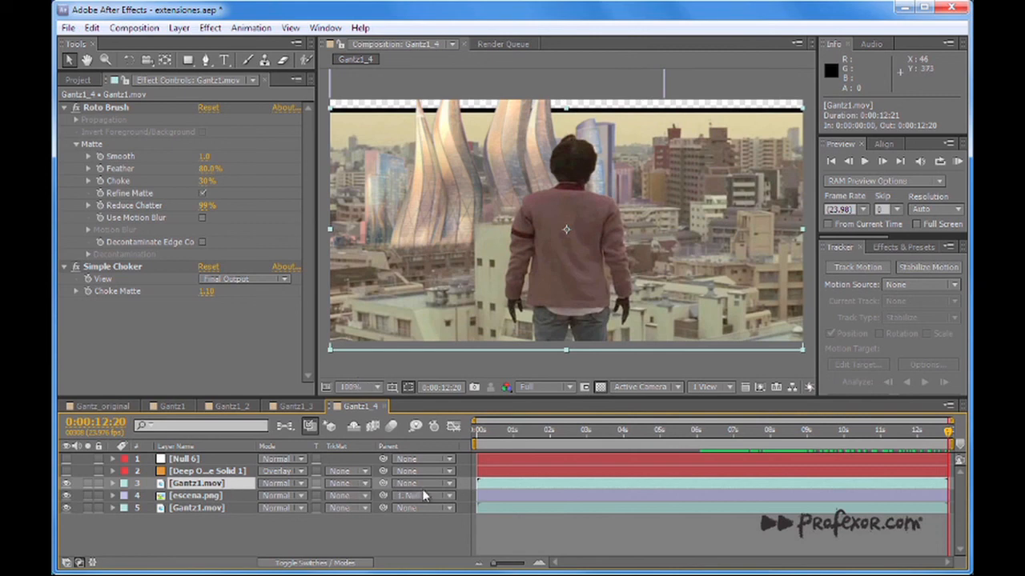
left_click(197, 495)
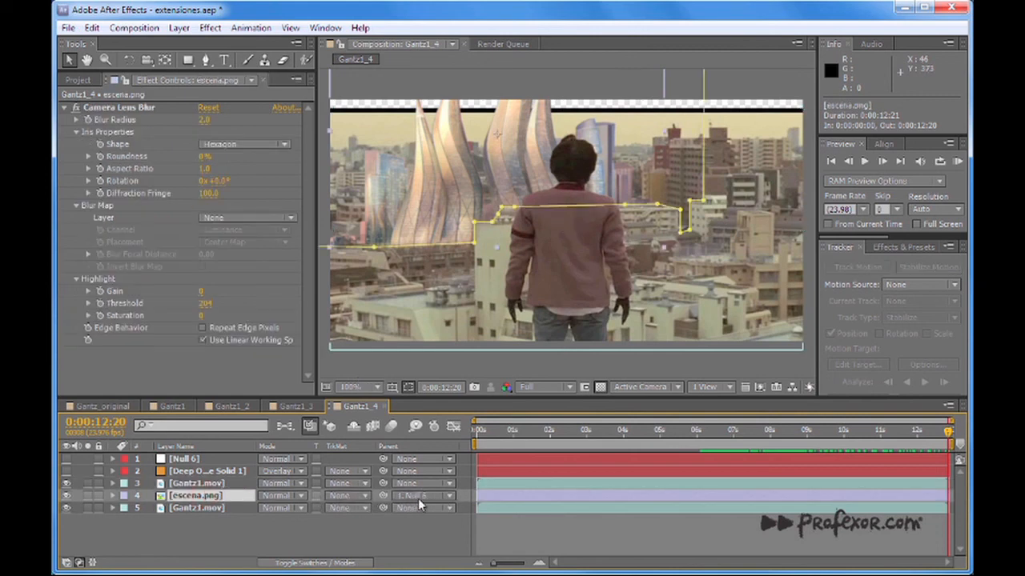
left_click_drag(383, 496, 187, 457)
Expand escena.png's Mask 1 properties, set Mask Feather to 0 pixels and check the towers' hard base edge without the mask outline.
left_click(113, 495)
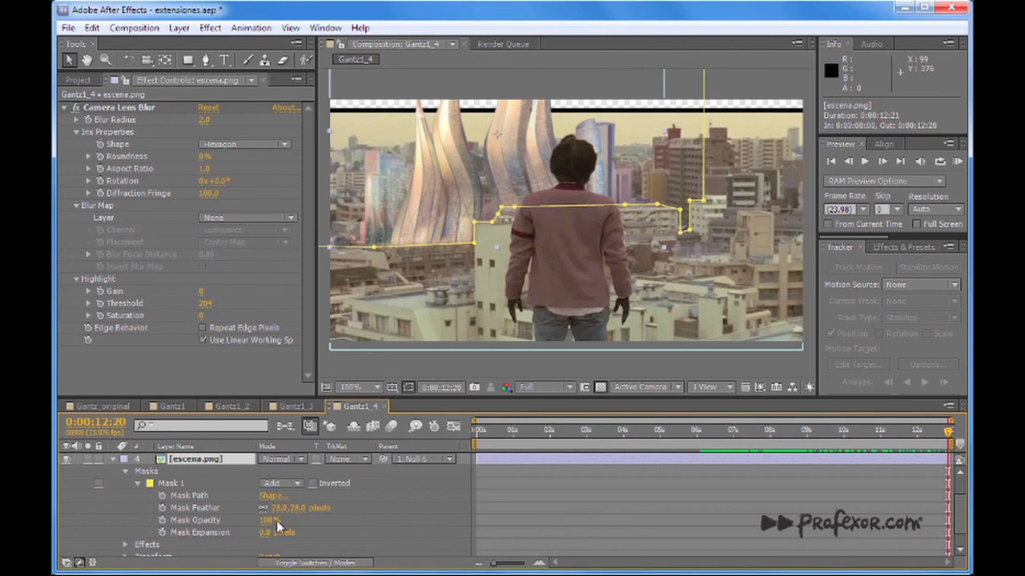
left_click_drag(298, 509, 276, 510)
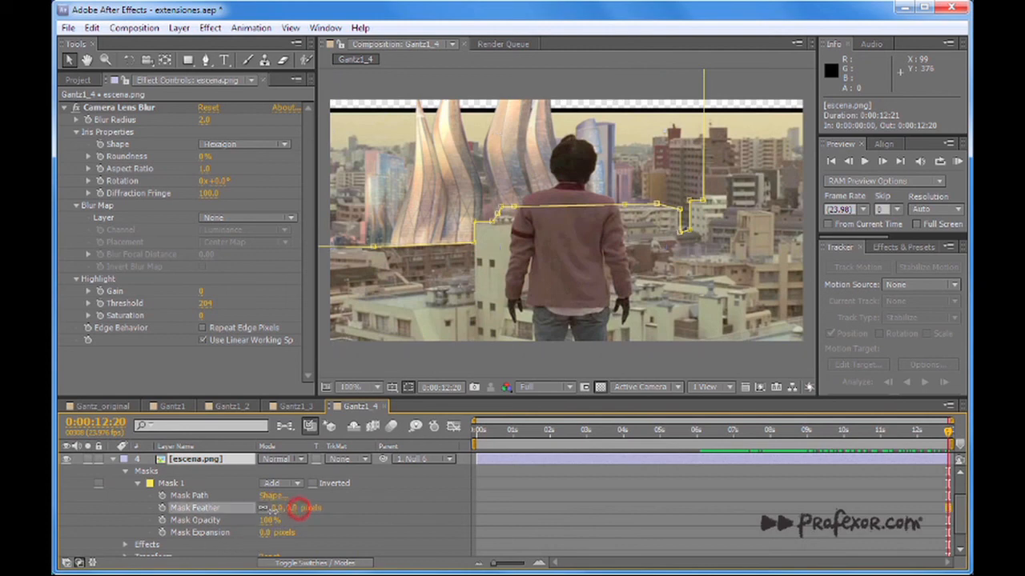
left_click(384, 246)
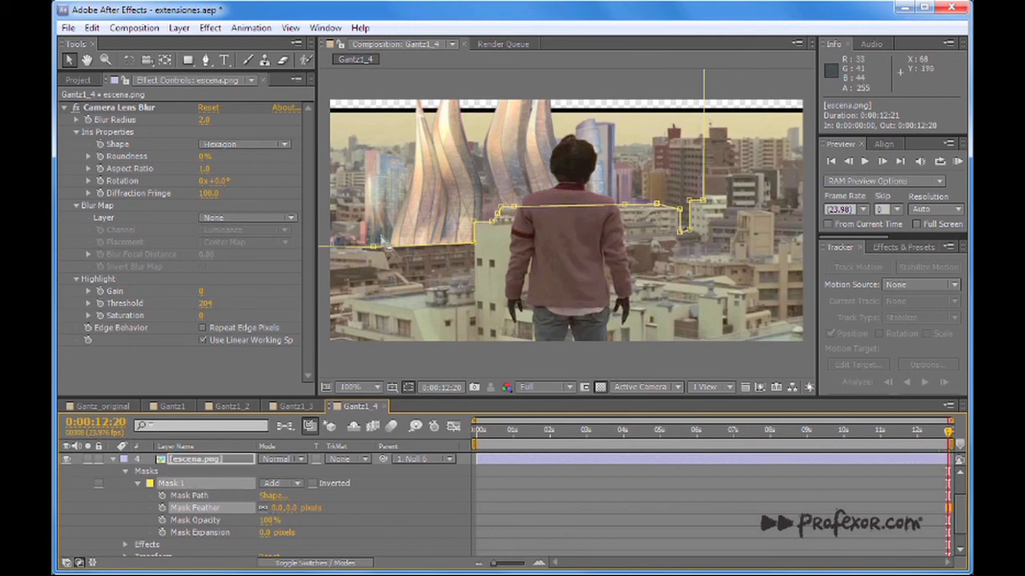
left_click(403, 361)
left_click(399, 364)
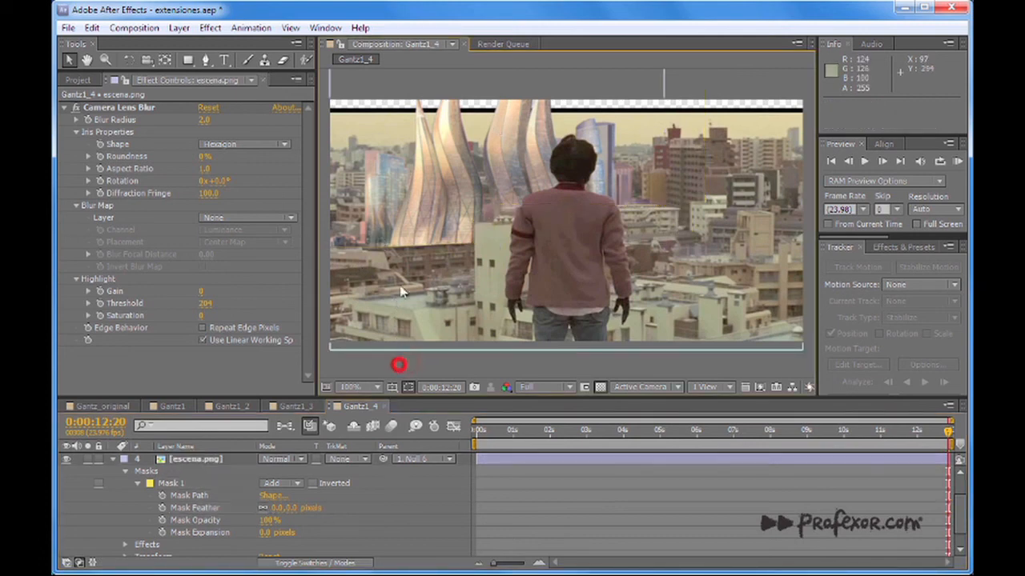
Set escena.png's Mask 1 feather to 26 pixels, check the softened base edge and collapse the layer's properties.
left_click(293, 508)
left_click_drag(294, 508, 315, 508)
left_click(451, 359)
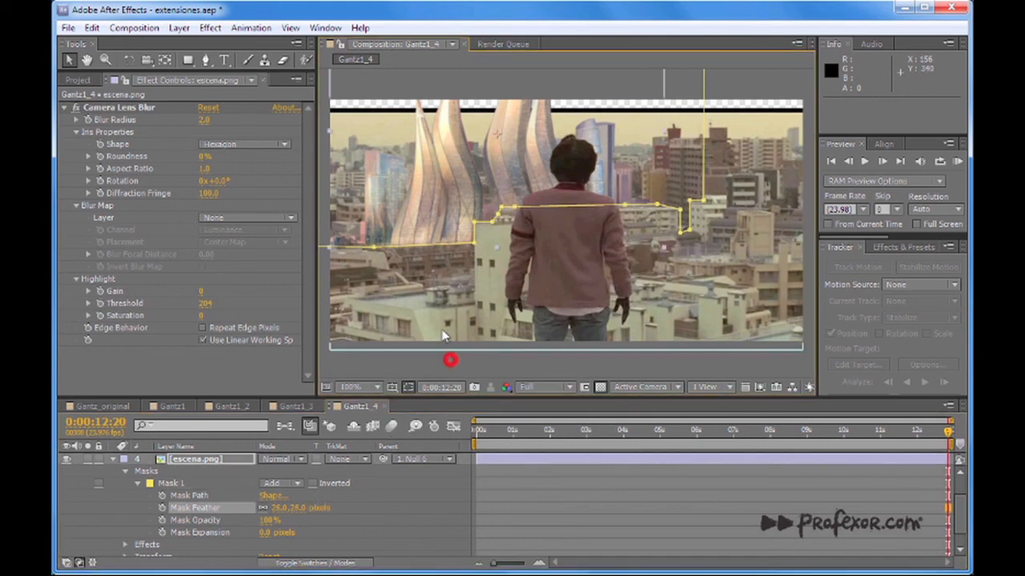
left_click(422, 369)
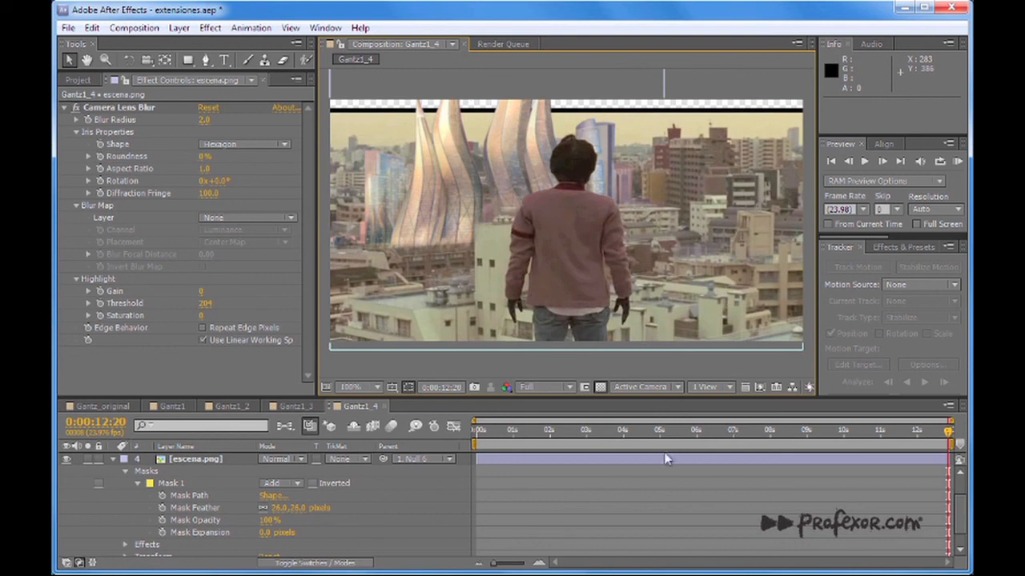
left_click(111, 460)
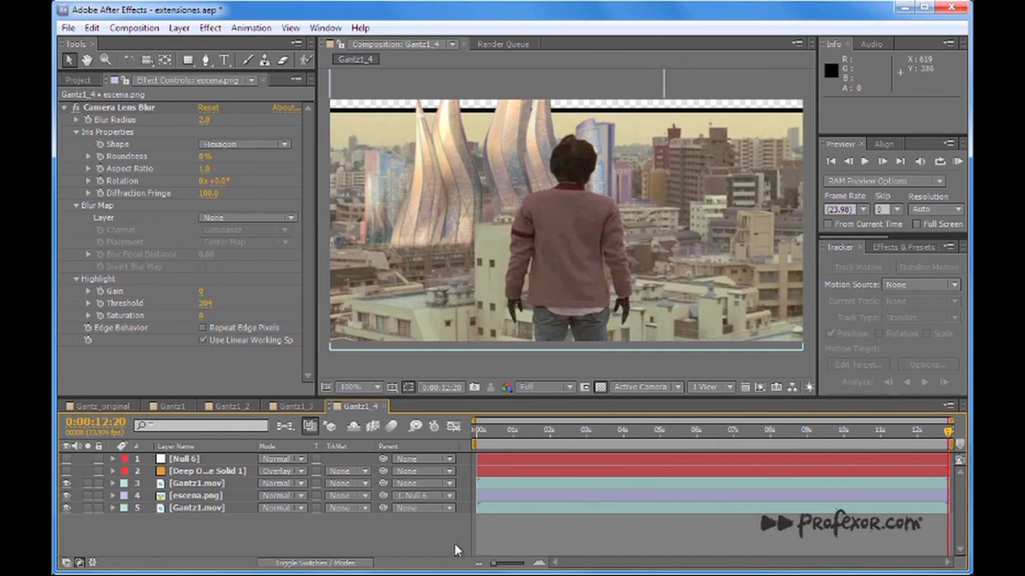
Review the towers composite over time, view the rotoscoped Gantz1.mov by itself at 0:00:10:05, and return to Gantz1_4 at 0:00:11:10.
left_click(396, 368)
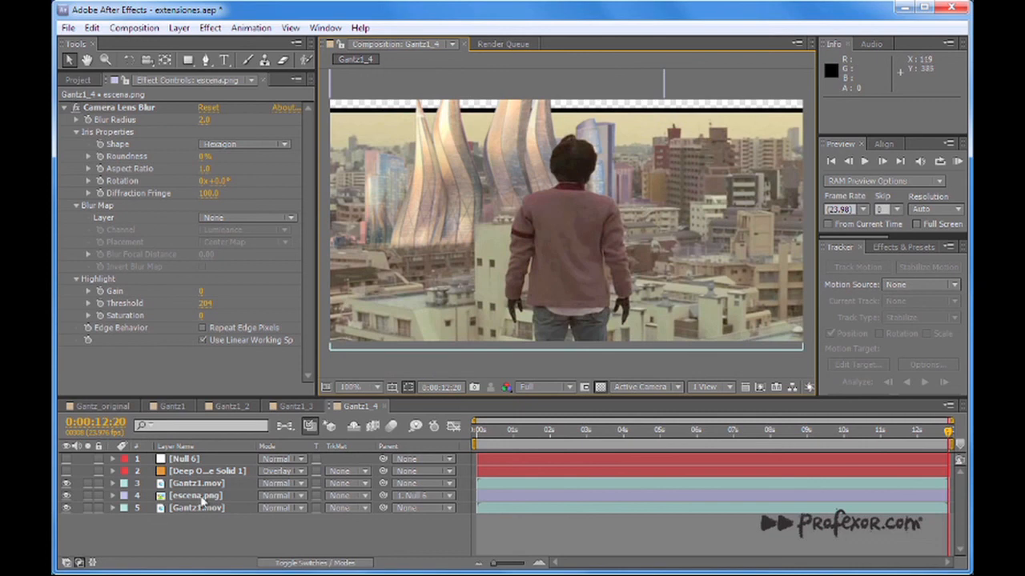
left_click_drag(596, 433, 891, 448)
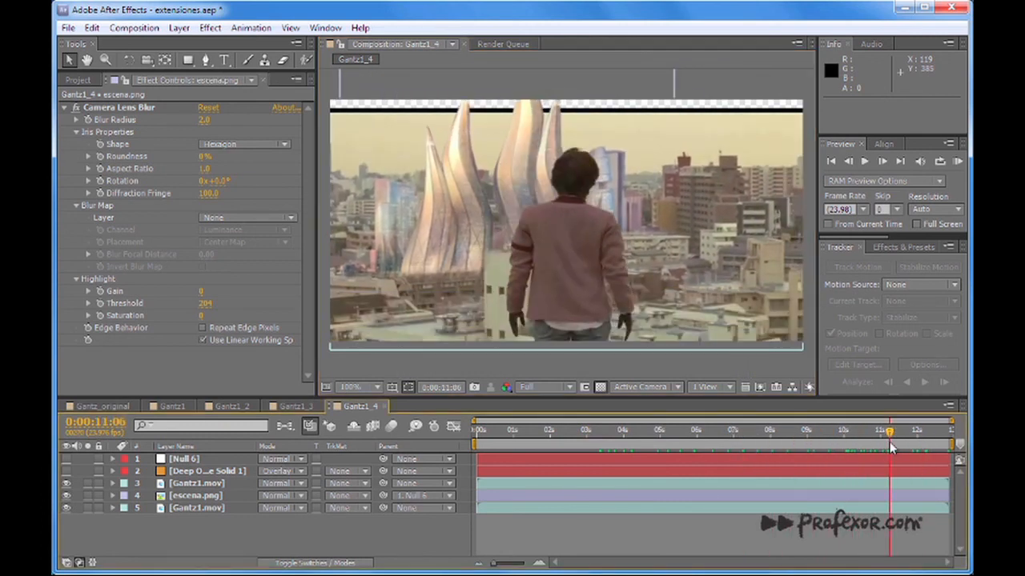
mouse_move(889, 433)
left_mouse_down()
mouse_move(925, 439)
mouse_move(677, 446)
mouse_move(894, 446)
left_mouse_up()
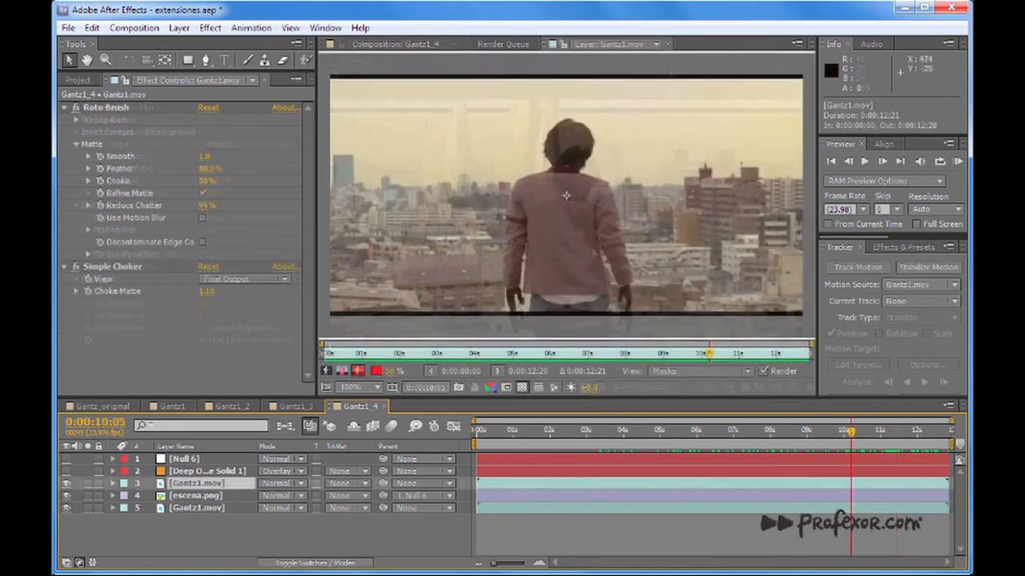
left_click(668, 43)
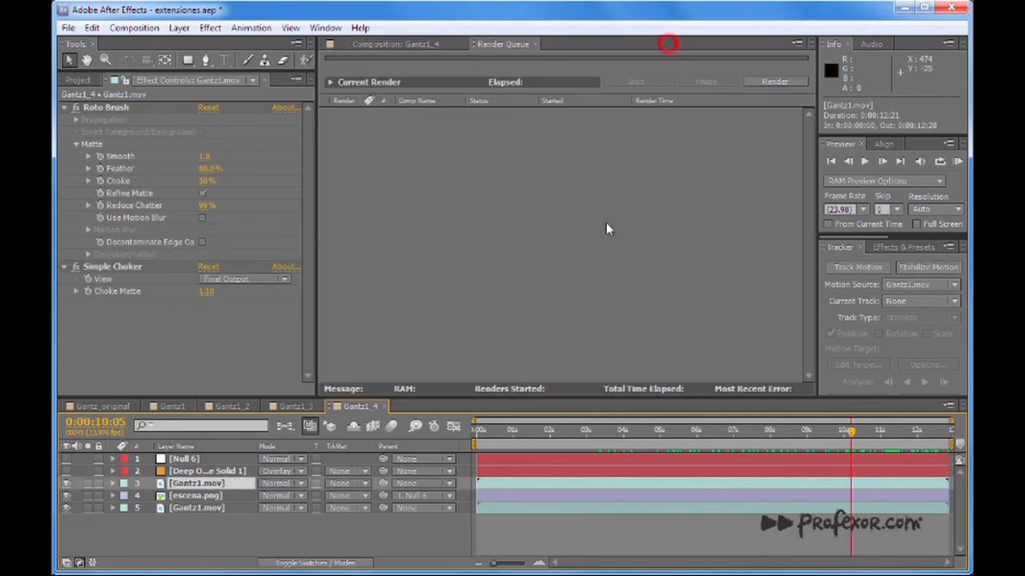
left_click(358, 44)
left_click_drag(574, 434, 898, 445)
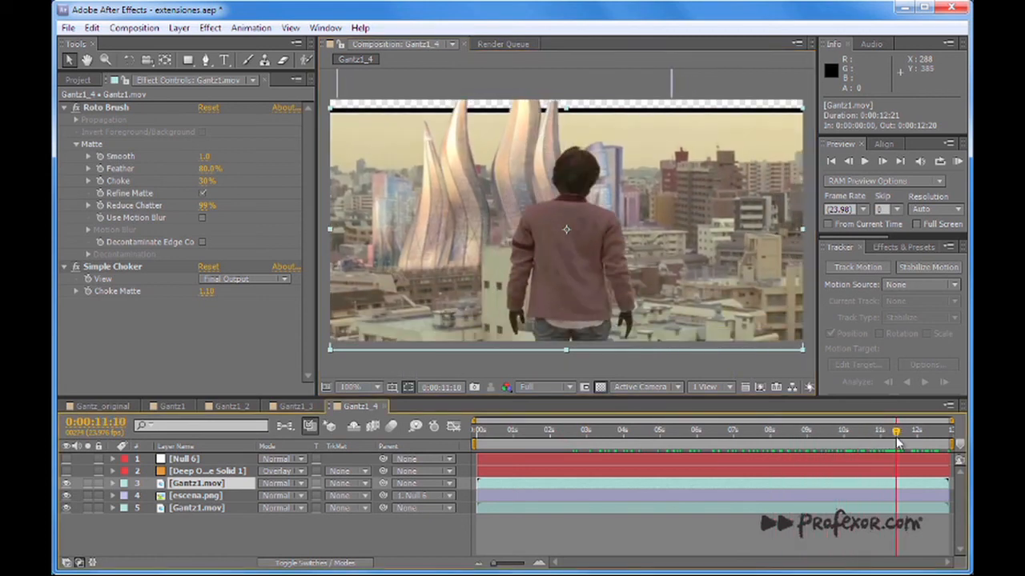